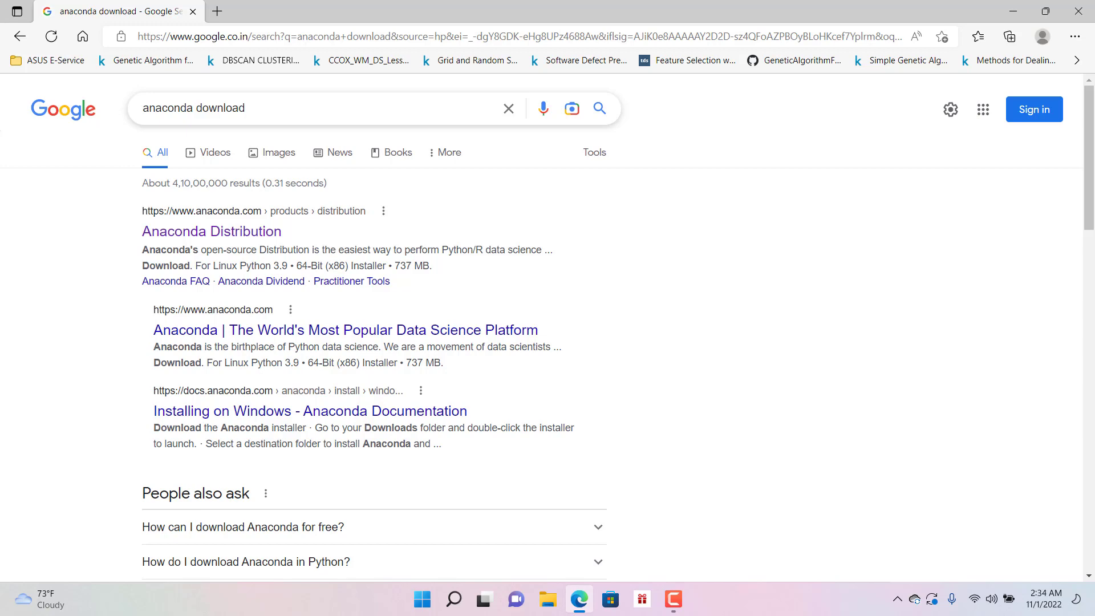
# Open the Anaconda Distribution page from the search results and download the 64-bit Windows graphical installer.
pyautogui.moveTo(246, 108); pyautogui.dragTo(142, 109)
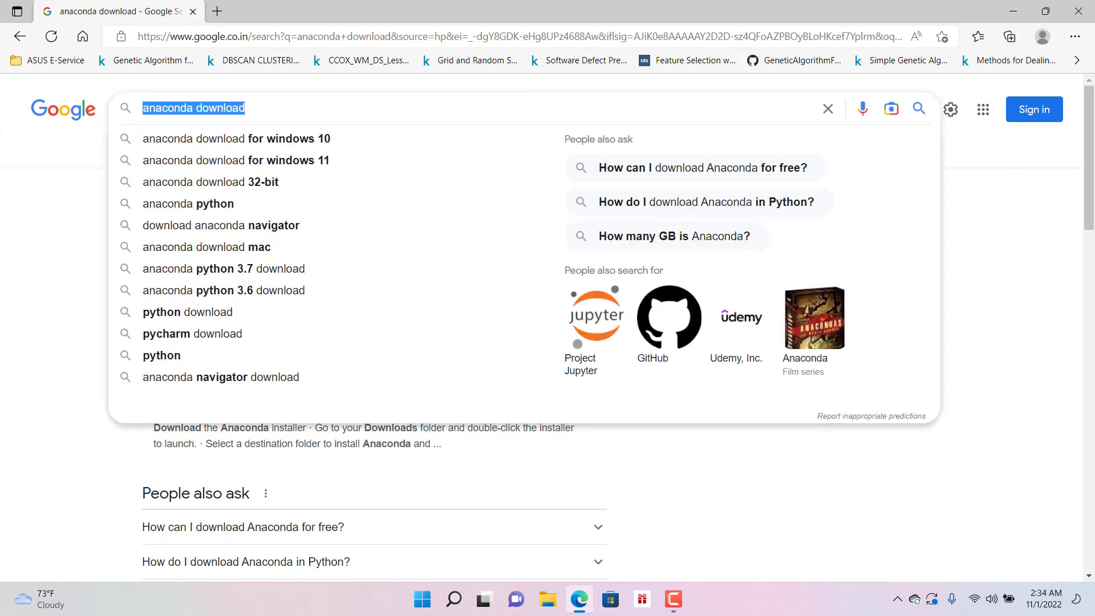
pyautogui.click(68, 194)
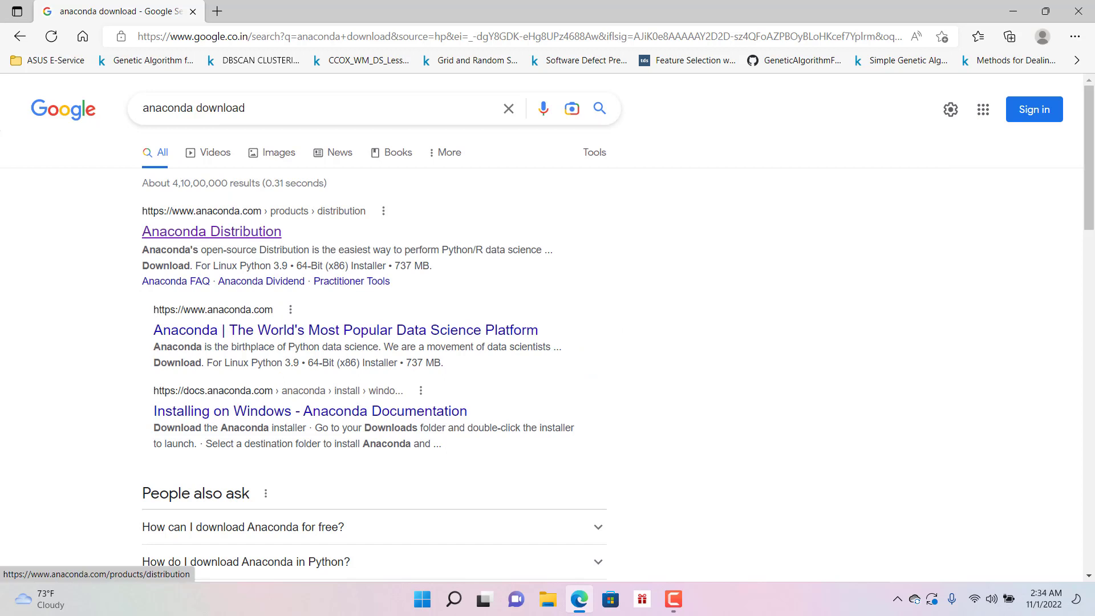
pyautogui.click(211, 231)
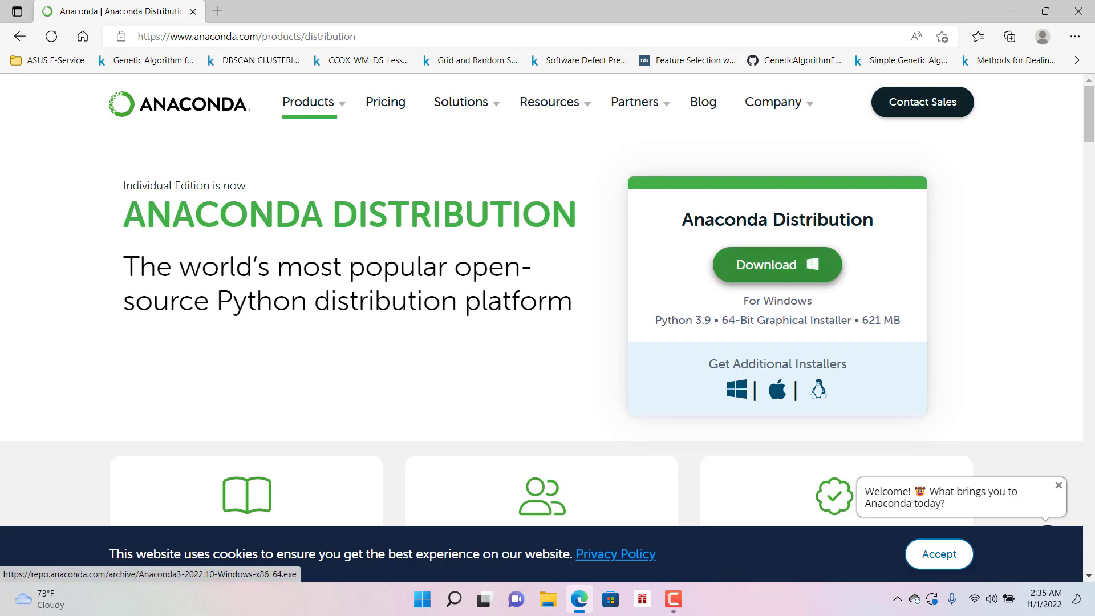
pyautogui.click(777, 265)
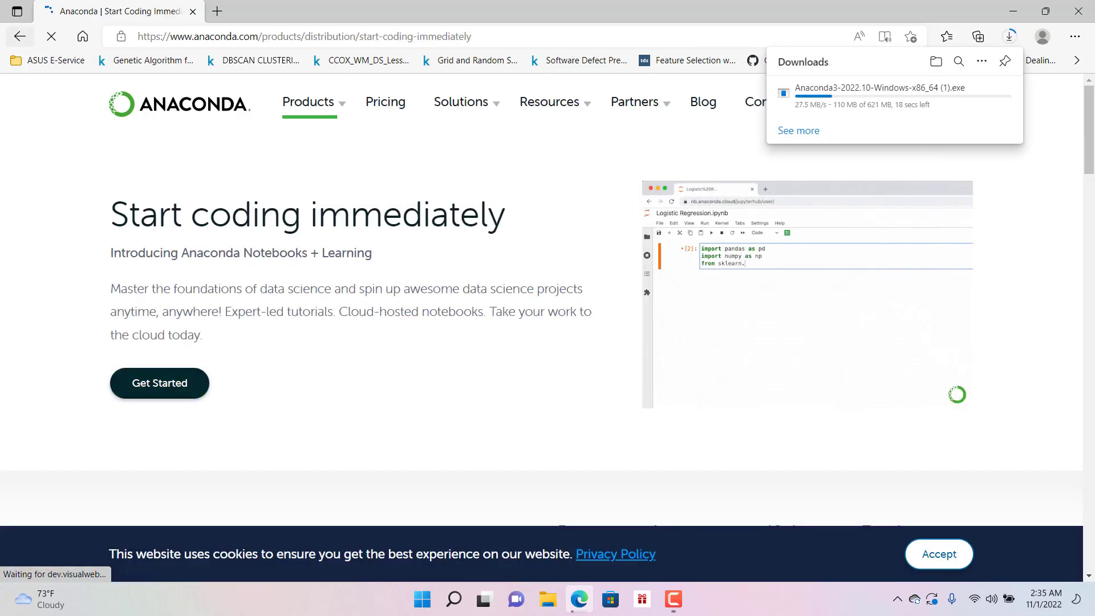
# Return to the Anaconda Distribution page and examine the installers offered for Windows, MacOS and Linux.
pyautogui.click(19, 36)
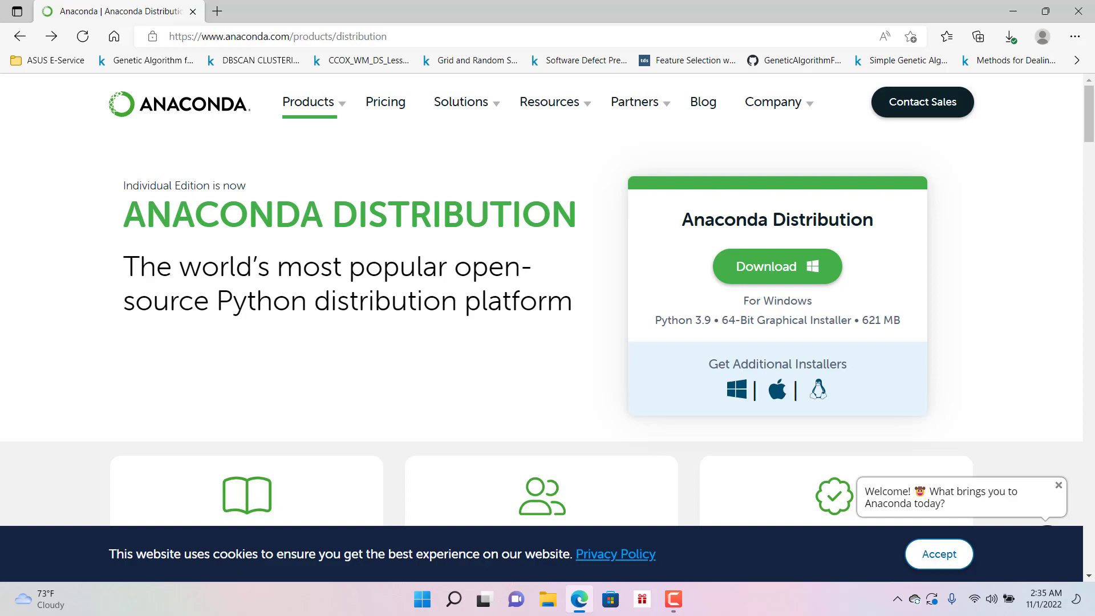
pyautogui.scroll(-20, 542, 297)
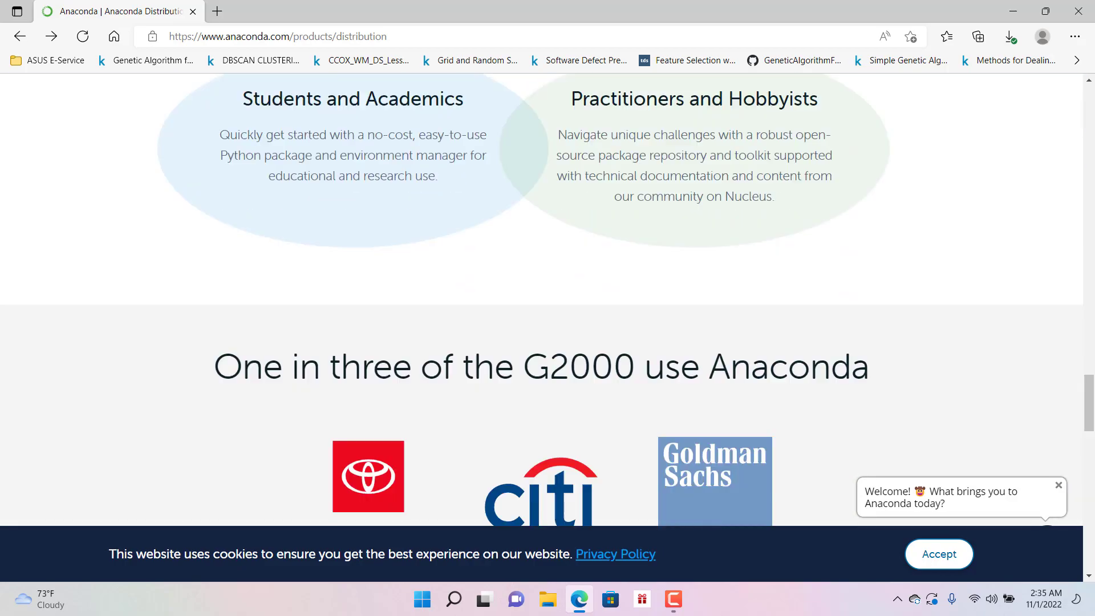
pyautogui.scroll(-13, 687, 294)
pyautogui.scroll(2, 687, 294)
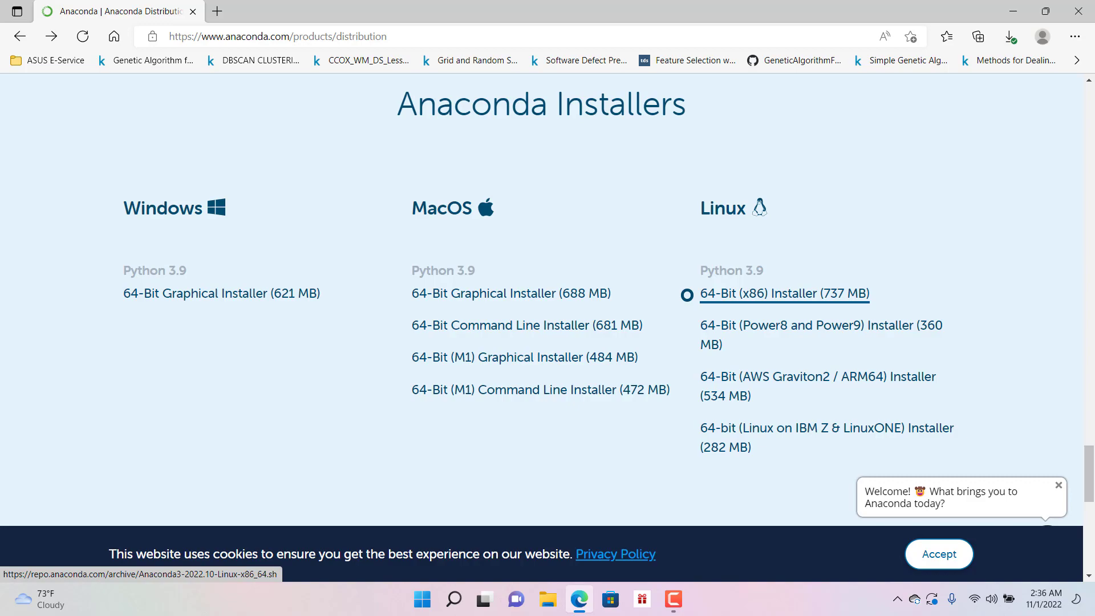
pyautogui.scroll(20, 859, 292)
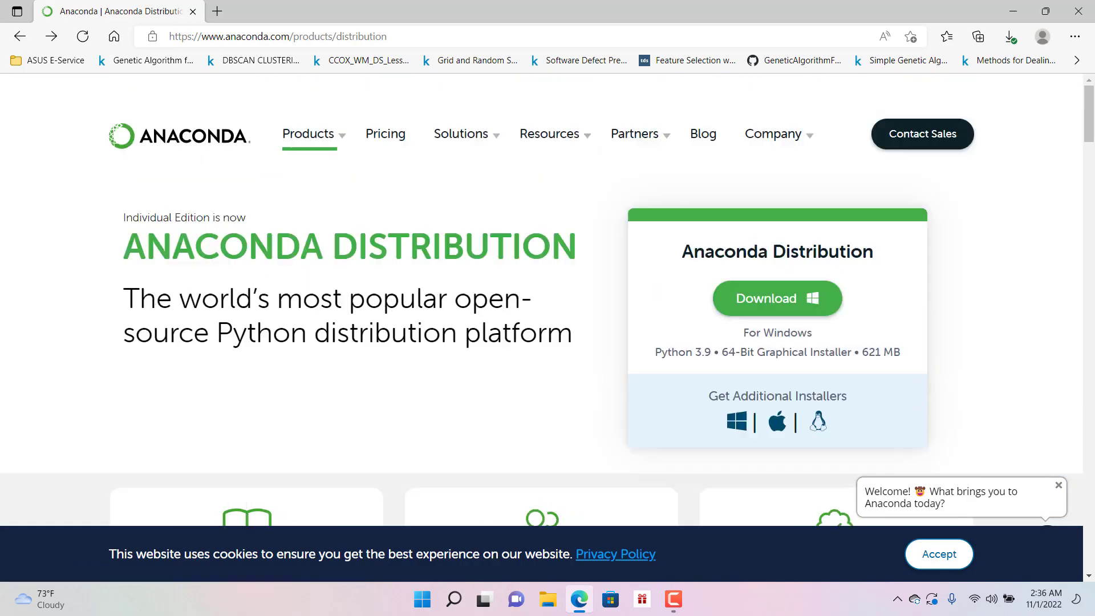
# Launch the downloaded Anaconda3-2022.10 Windows installer and continue past its welcome page.
pyautogui.click(1009, 36)
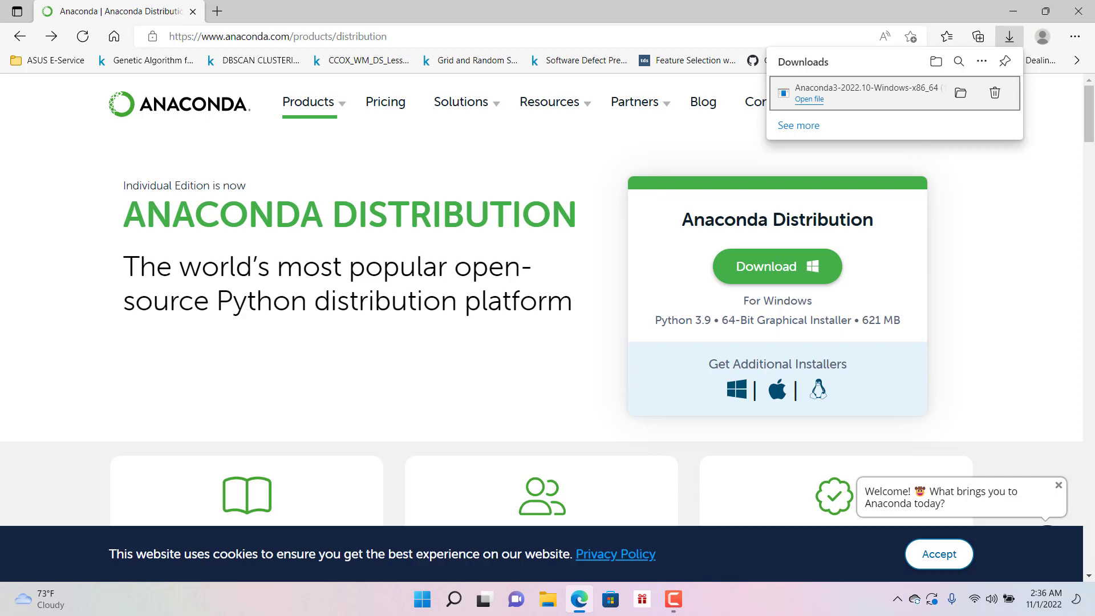
pyautogui.click(809, 99)
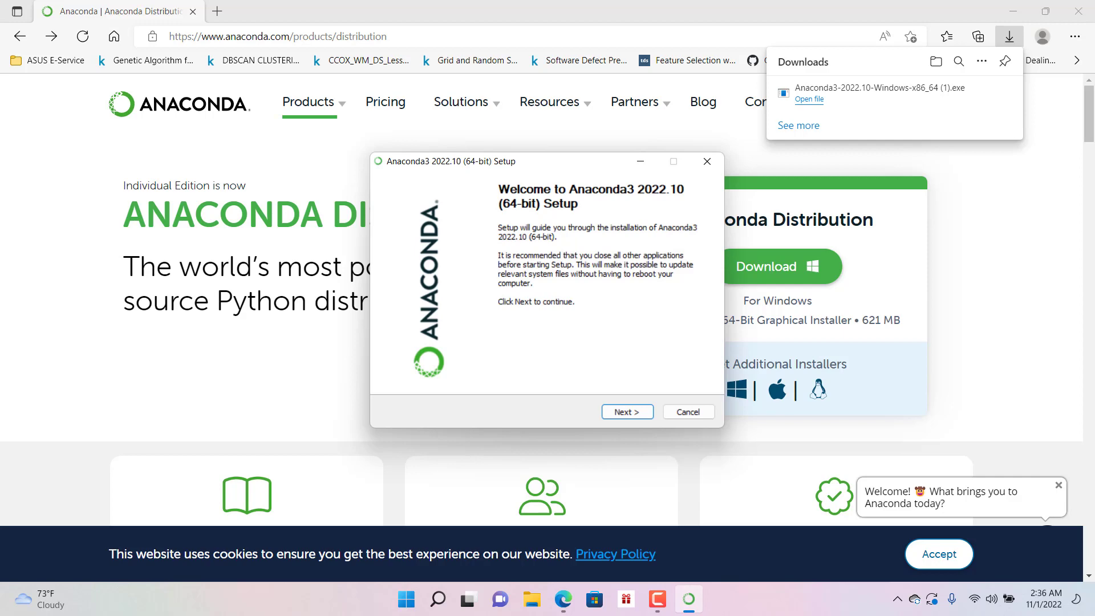
pyautogui.press('Return')
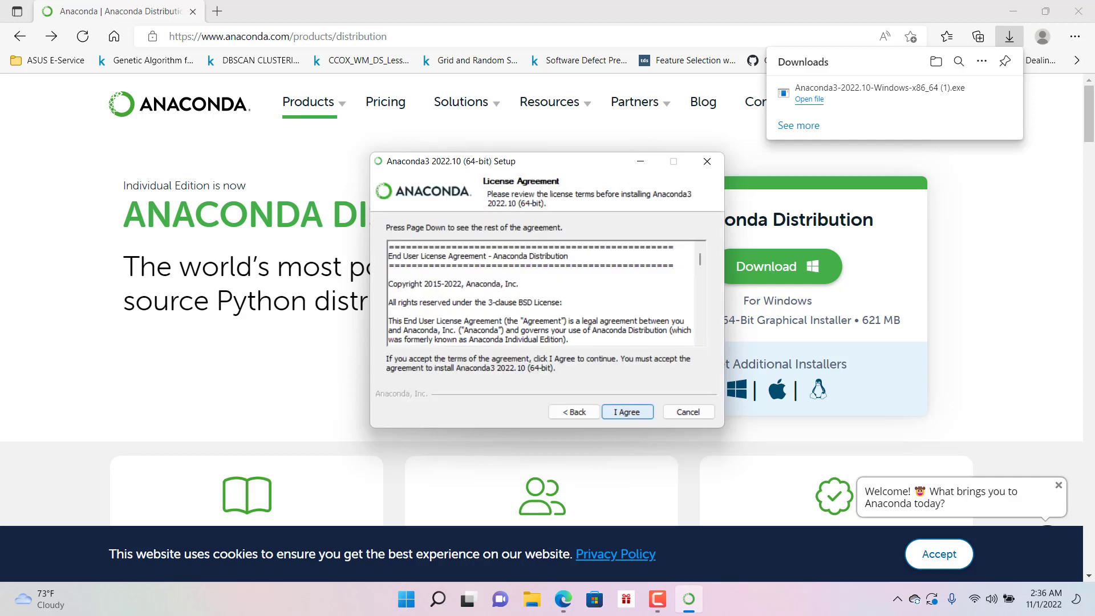
# Read through the Anaconda license agreement to its end and accept it.
pyautogui.press('pagedown')
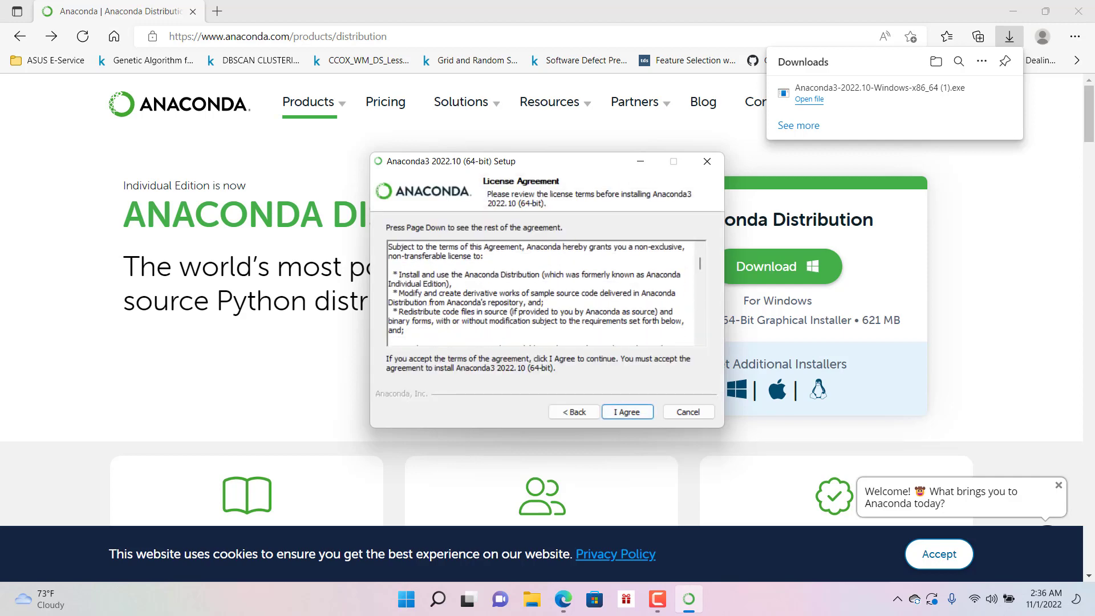
pyautogui.press('pagedown')
pyautogui.press('pagedown')
pyautogui.press('pagedown')
pyautogui.press('pagedown')
pyautogui.press('pagedown')
pyautogui.press('pagedown')
pyautogui.press('pagedown')
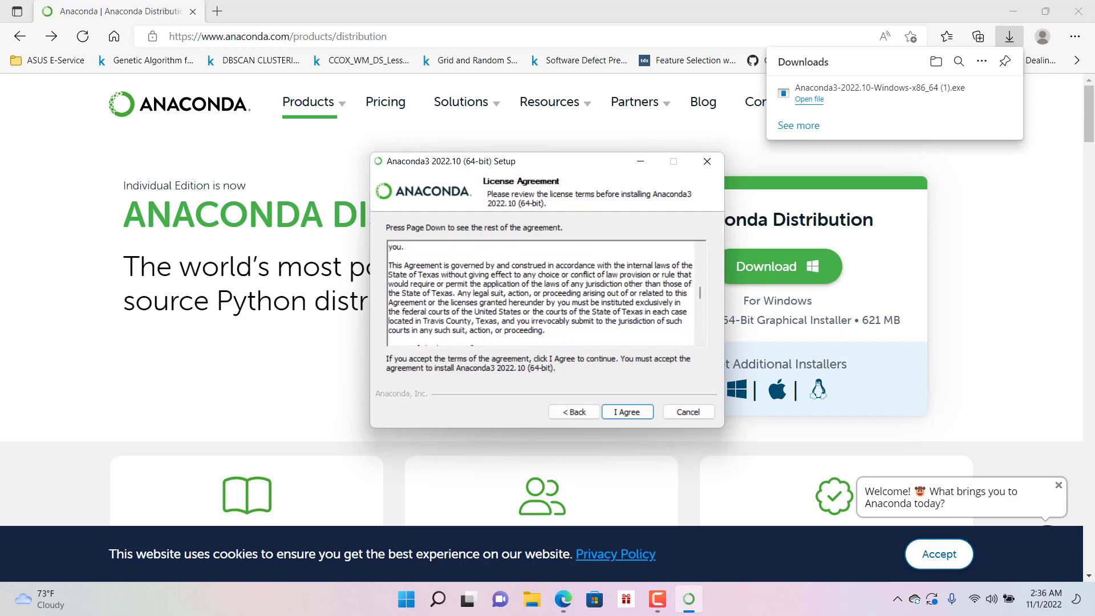
pyautogui.press('pagedown')
pyautogui.press('pagedown')
pyautogui.press('pagedown')
pyautogui.press('pagedown')
pyautogui.press('pagedown')
pyautogui.press('pagedown')
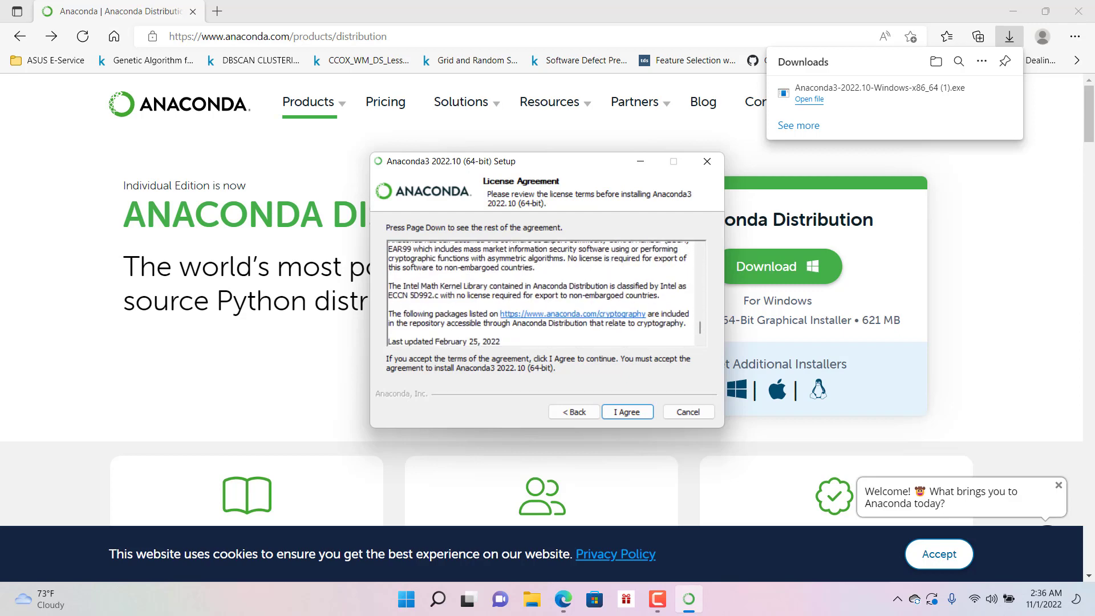
pyautogui.press('Return')
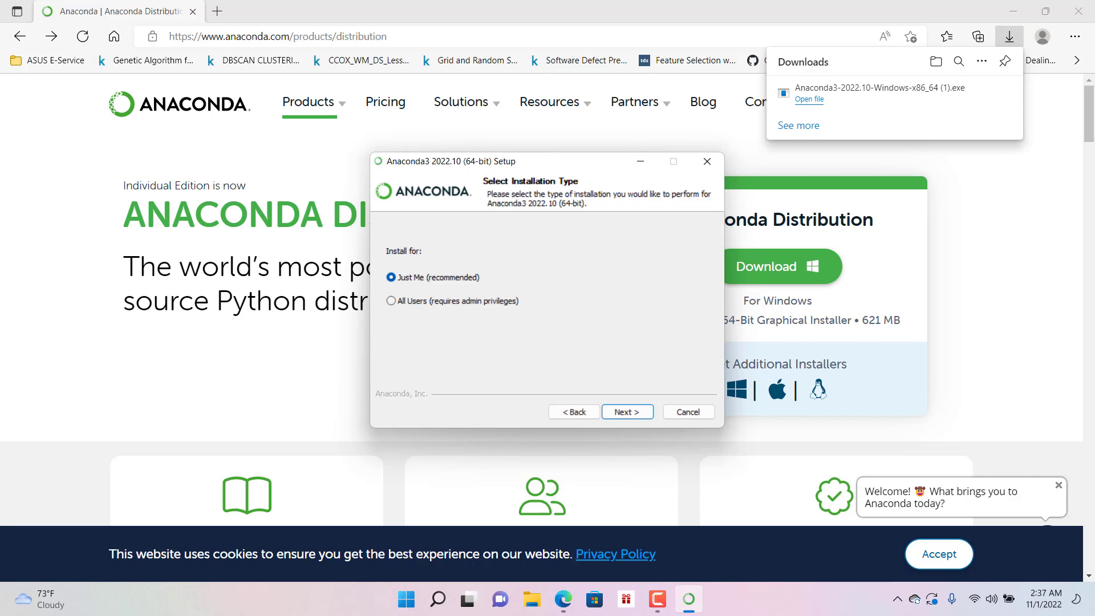
# Keep the Just Me installation type and try to use the default anaconda3 destination folder.
pyautogui.press('Return')
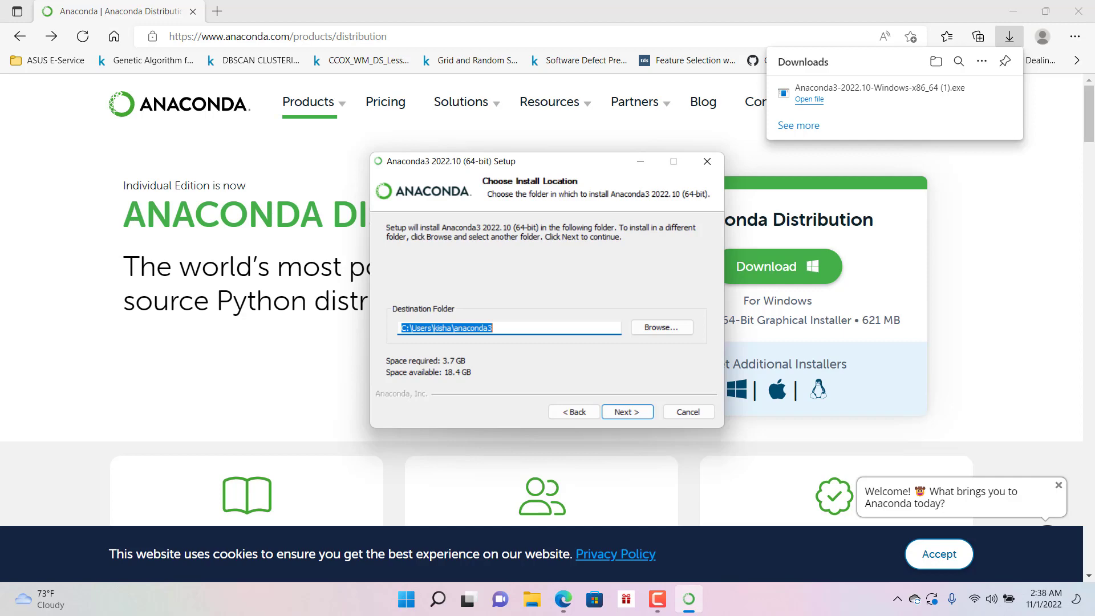
pyautogui.press('Return')
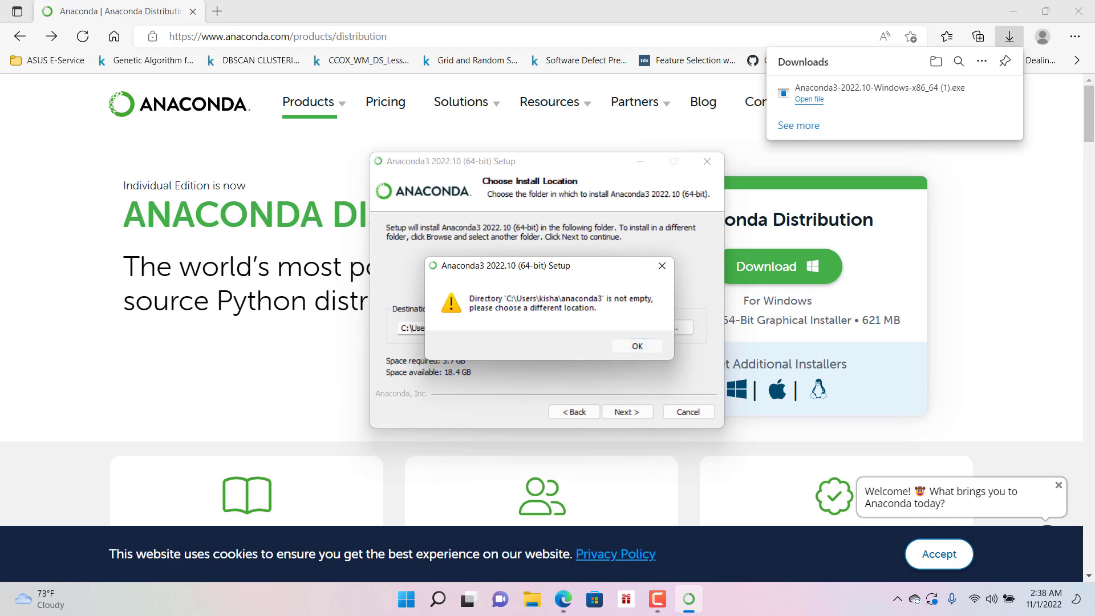
pyautogui.press('Return')
# Try to set the Documents folder in the user's profile as the installation destination.
pyautogui.click(661, 327)
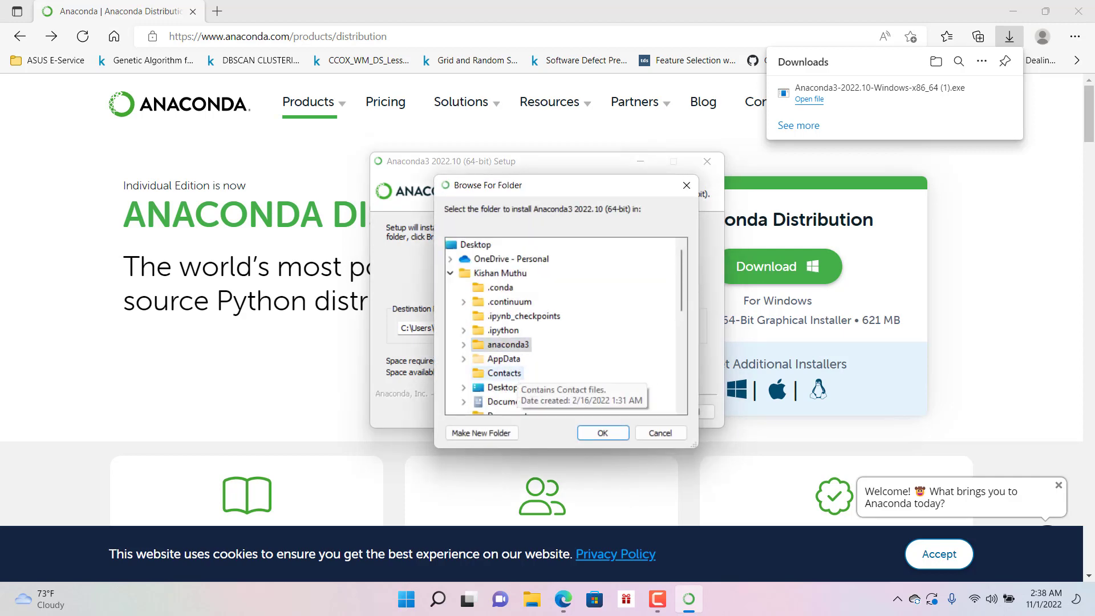
pyautogui.scroll(-2, 518, 386)
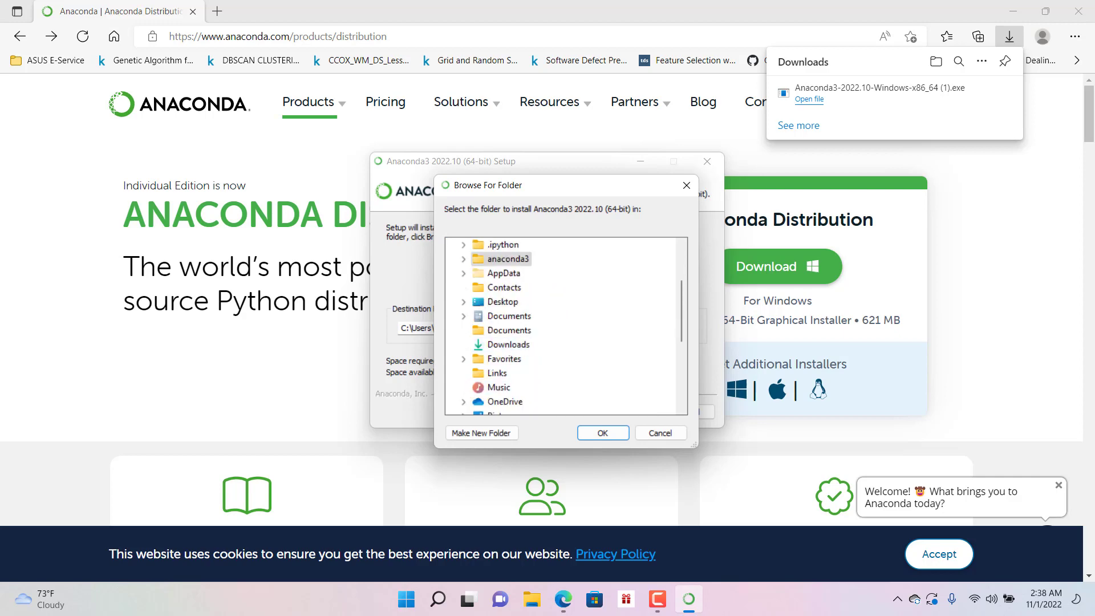
pyautogui.click(514, 332)
pyautogui.click(603, 432)
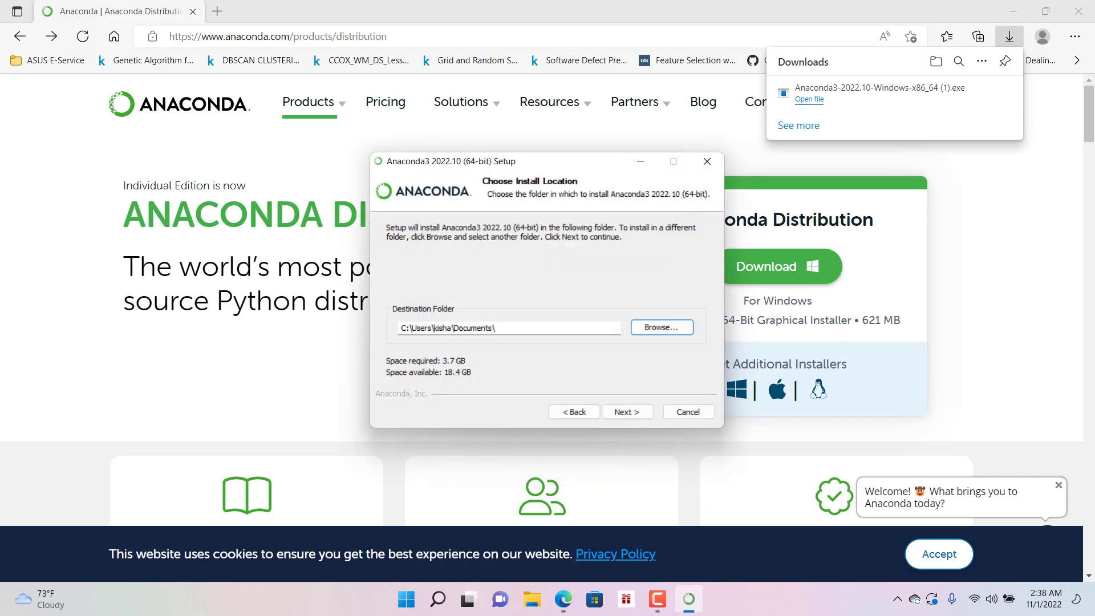
pyautogui.click(626, 412)
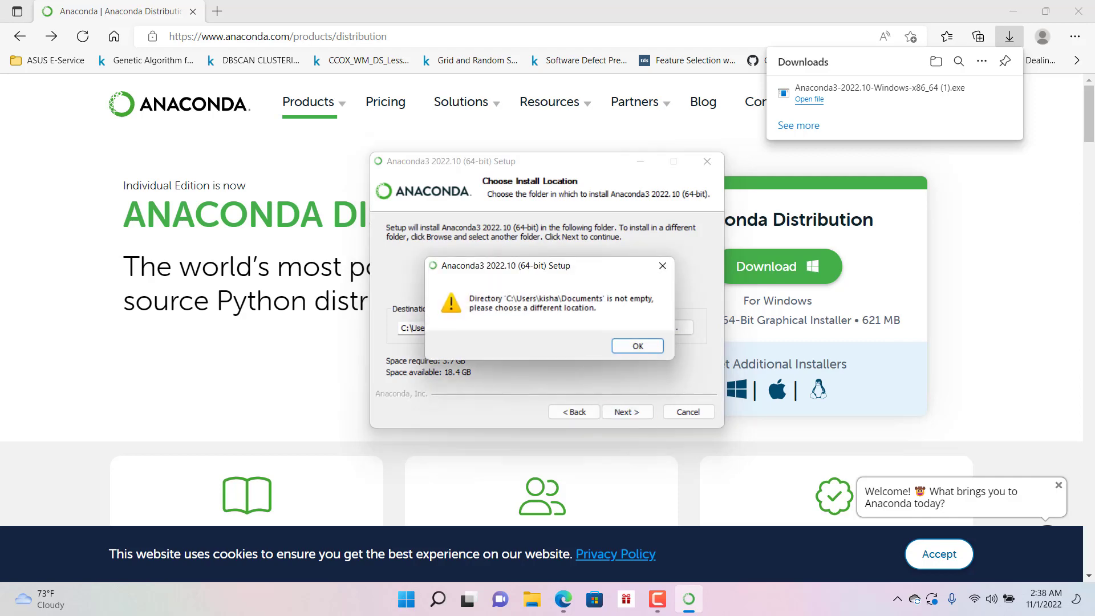
pyautogui.click(621, 345)
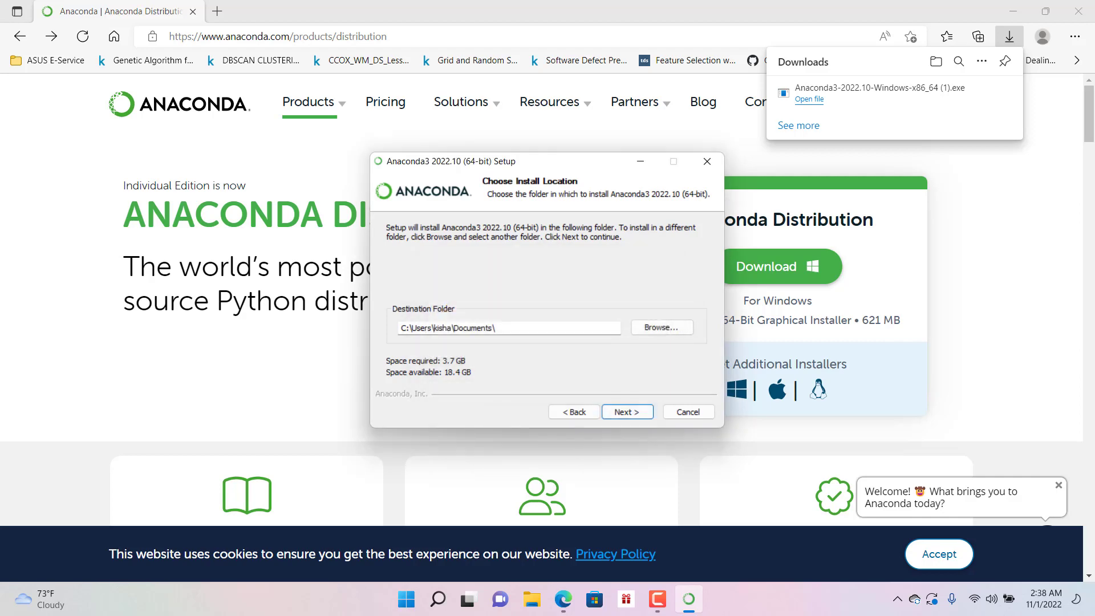
# Browse the folder tree, including Desktop and its New folder, for another installation location.
pyautogui.click(500, 328)
pyautogui.click(661, 327)
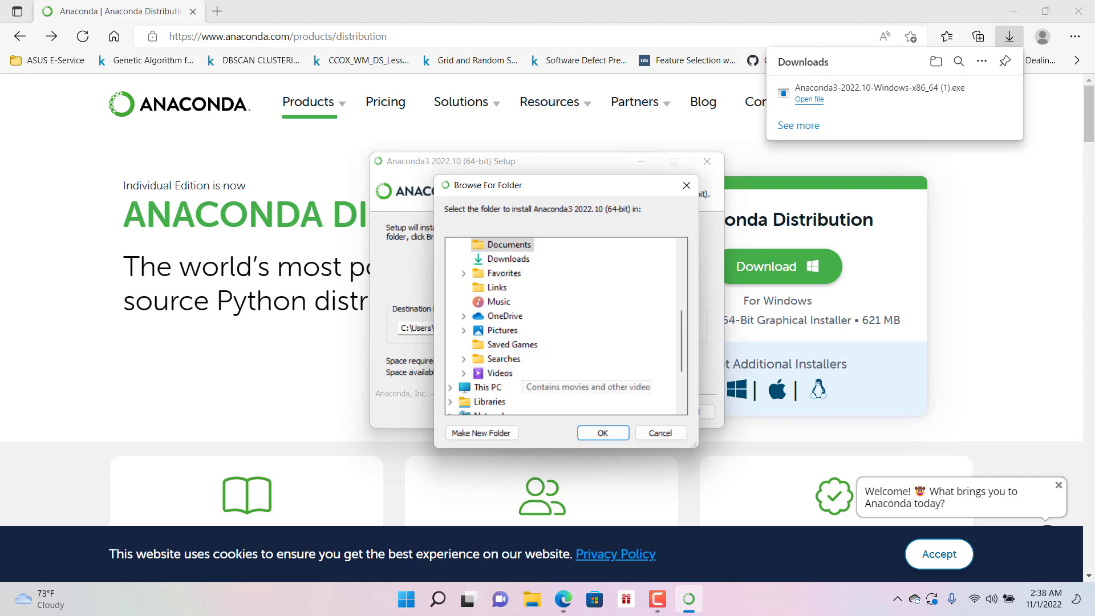
pyautogui.scroll(-2, 566, 325)
pyautogui.scroll(5, 566, 325)
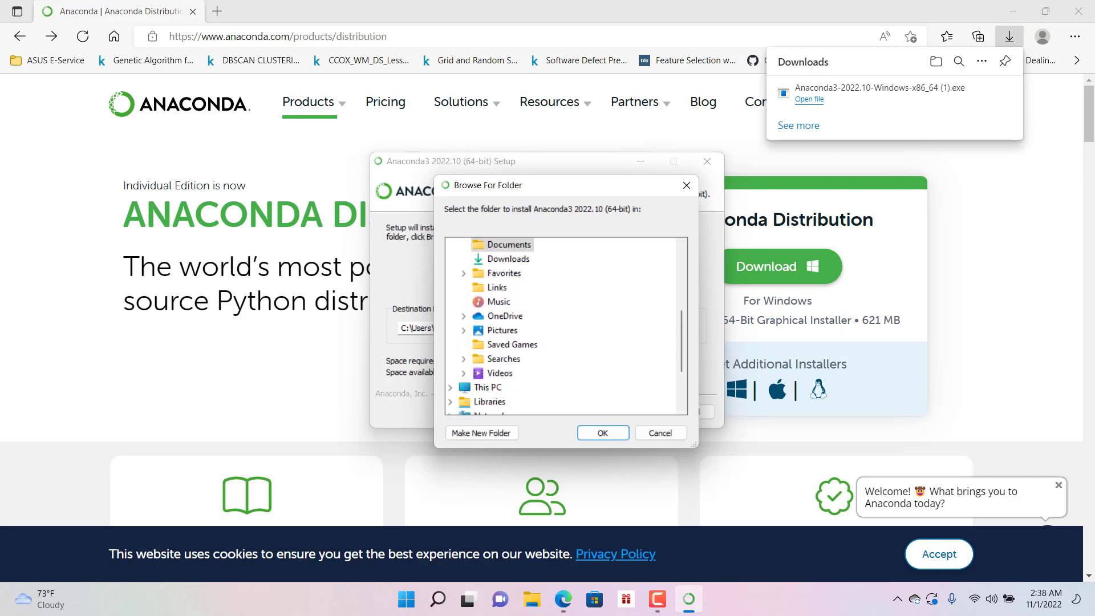
pyautogui.scroll(1, 507, 379)
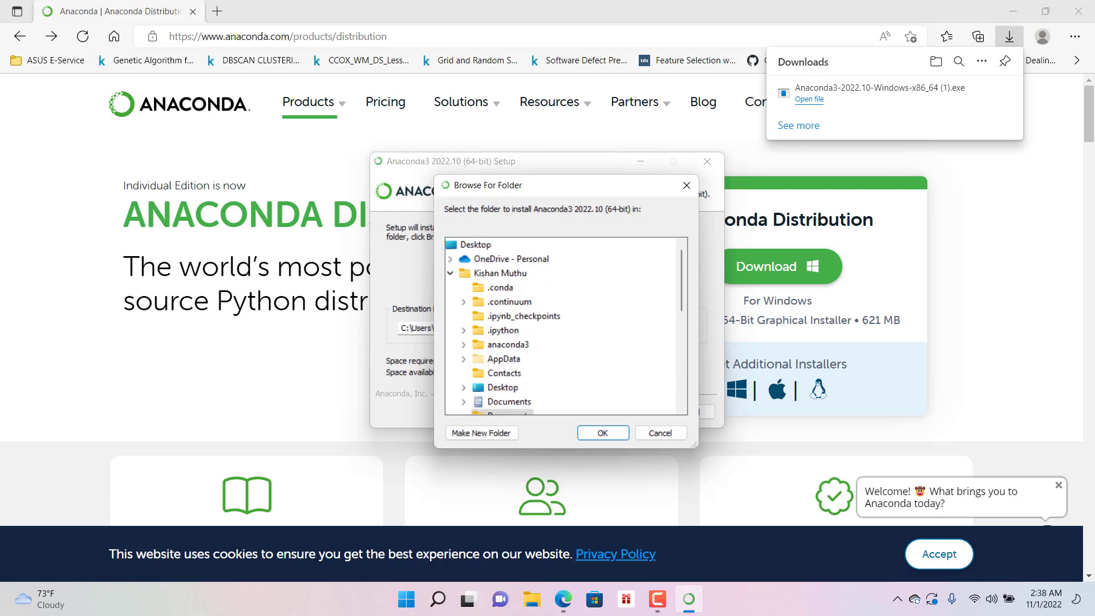
pyautogui.click(501, 387)
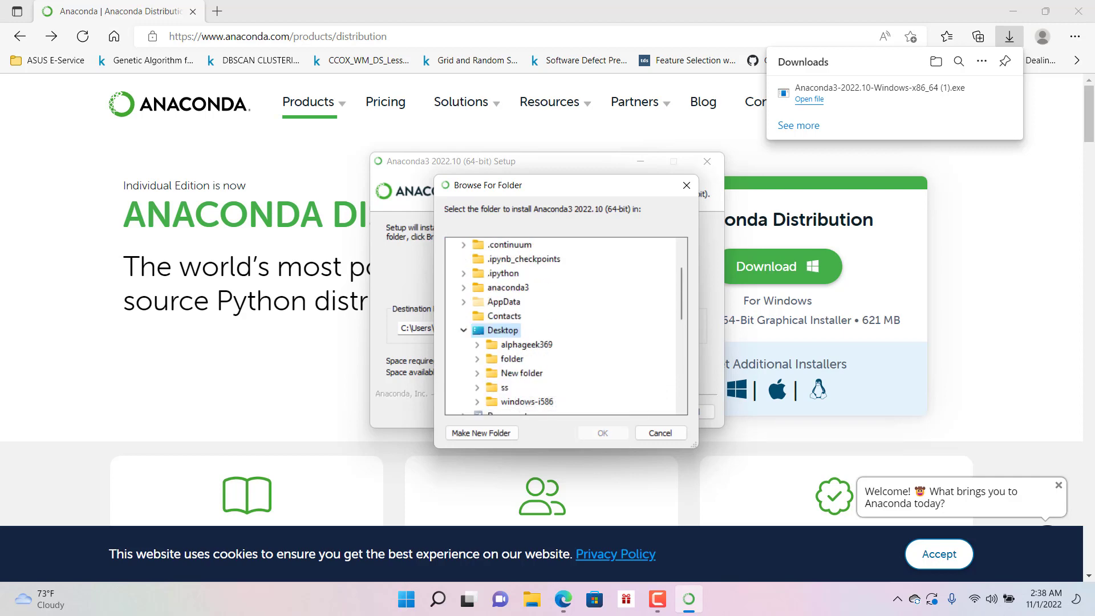
pyautogui.click(516, 372)
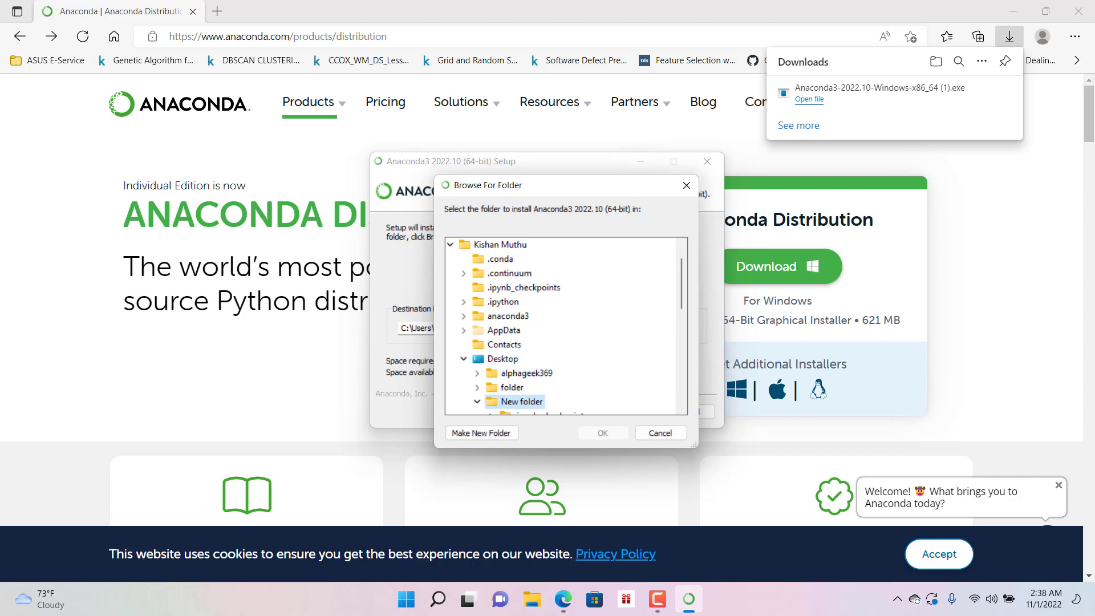
pyautogui.scroll(-1, 527, 374)
pyautogui.click(561, 374)
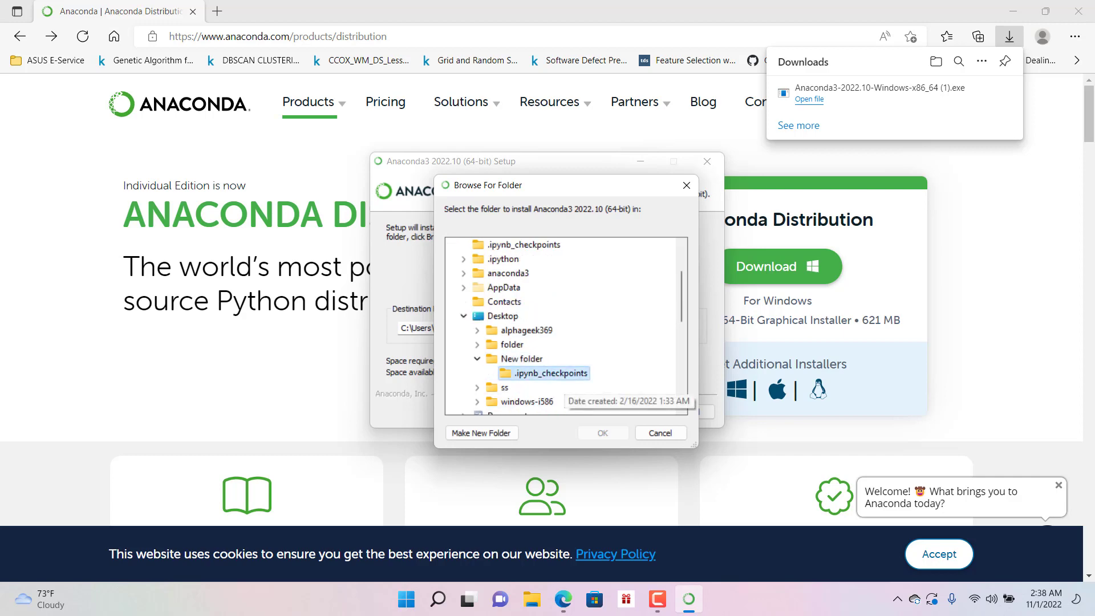
pyautogui.scroll(2, 528, 373)
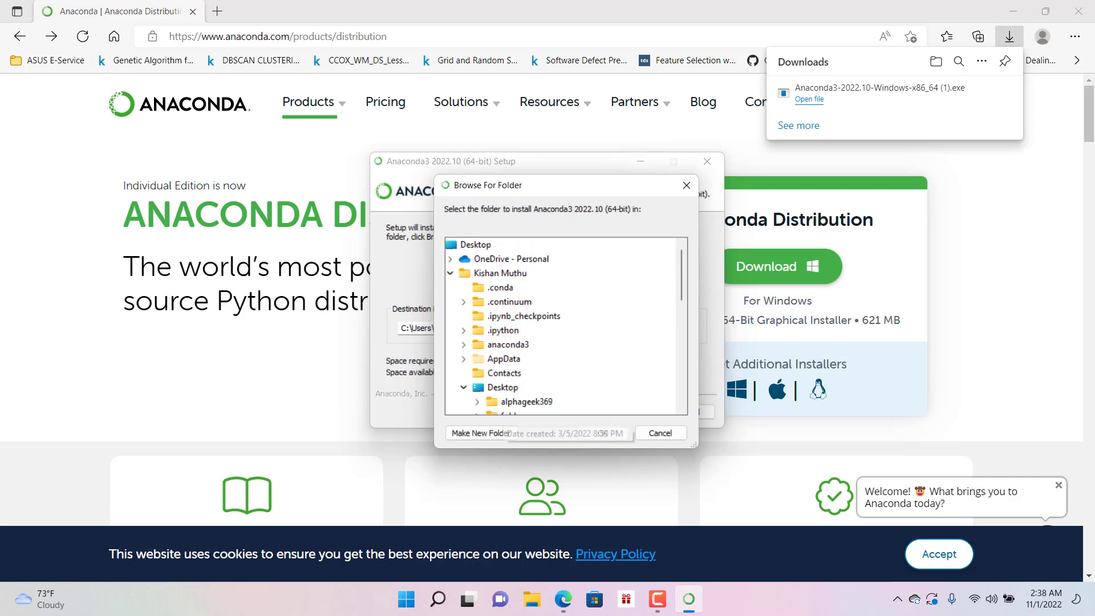
# In File Explorer, permanently delete the existing anaconda3 folder from the user's profile folder on drive C.
pyautogui.click(531, 598)
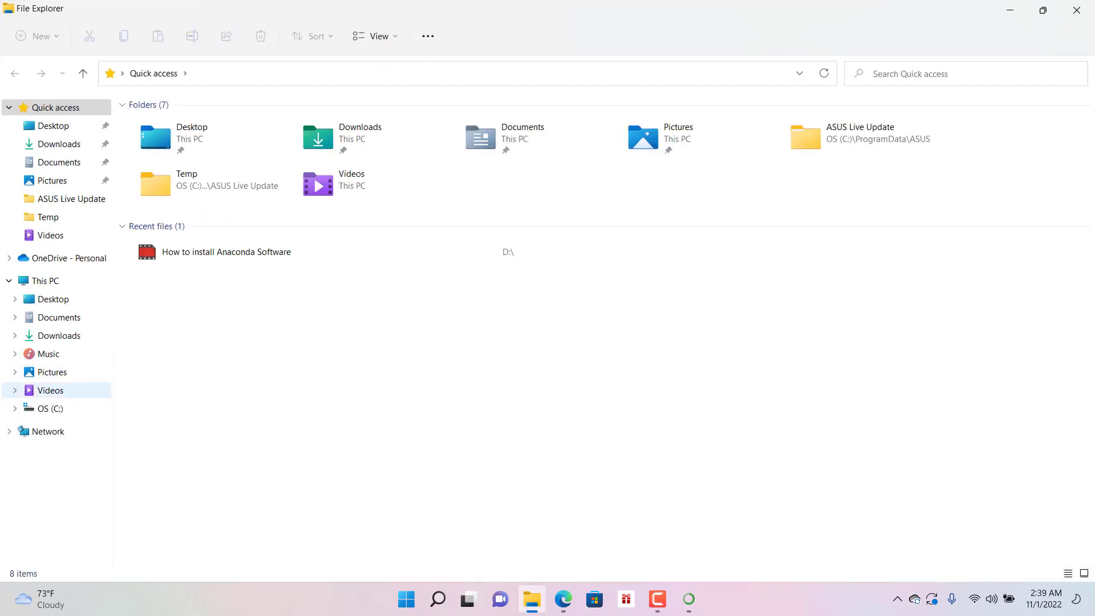
pyautogui.click(50, 408)
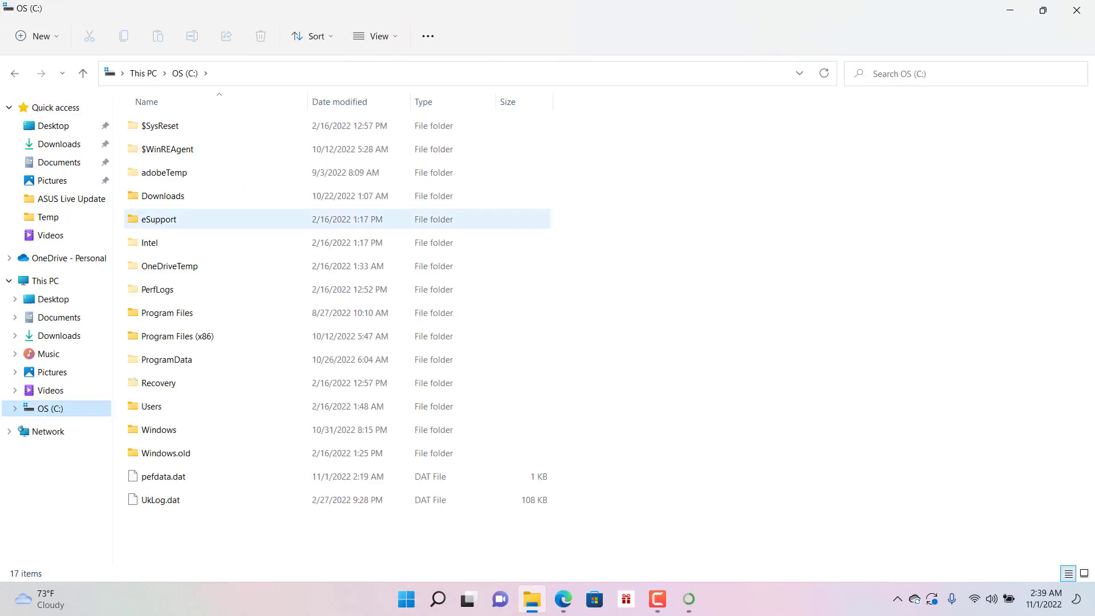
pyautogui.doubleClick(152, 406)
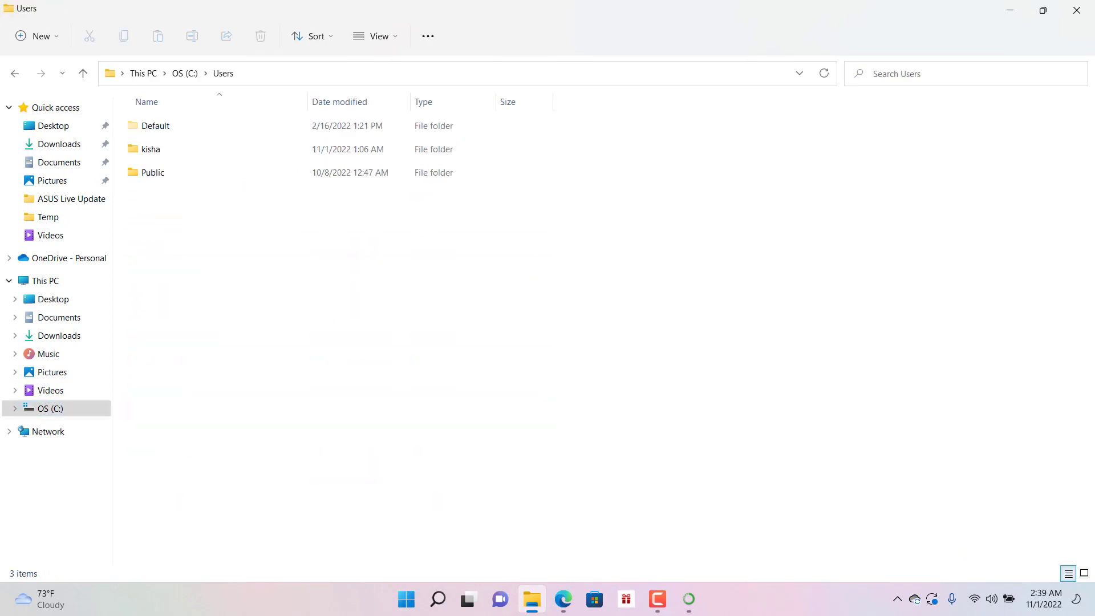
pyautogui.doubleClick(152, 149)
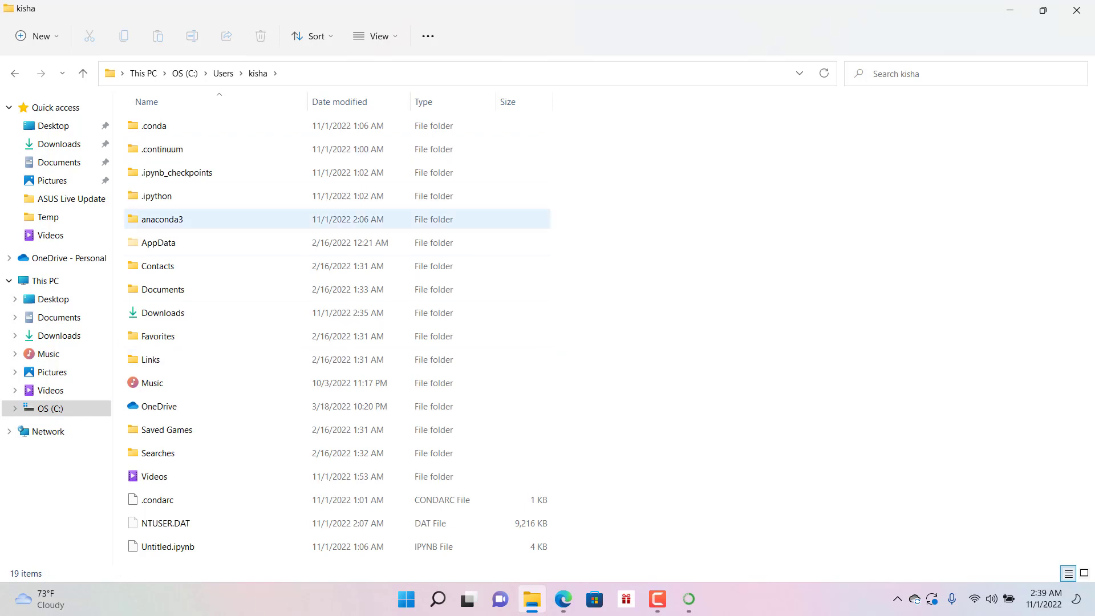
pyautogui.click(162, 219)
pyautogui.hotkey('shift', 'Delete')
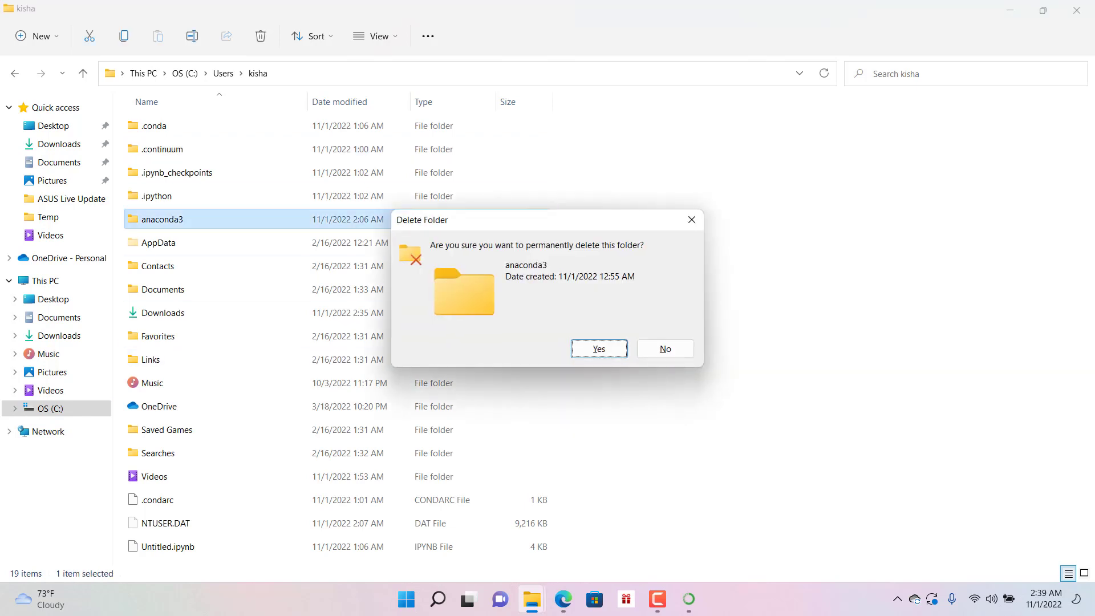
pyautogui.click(590, 348)
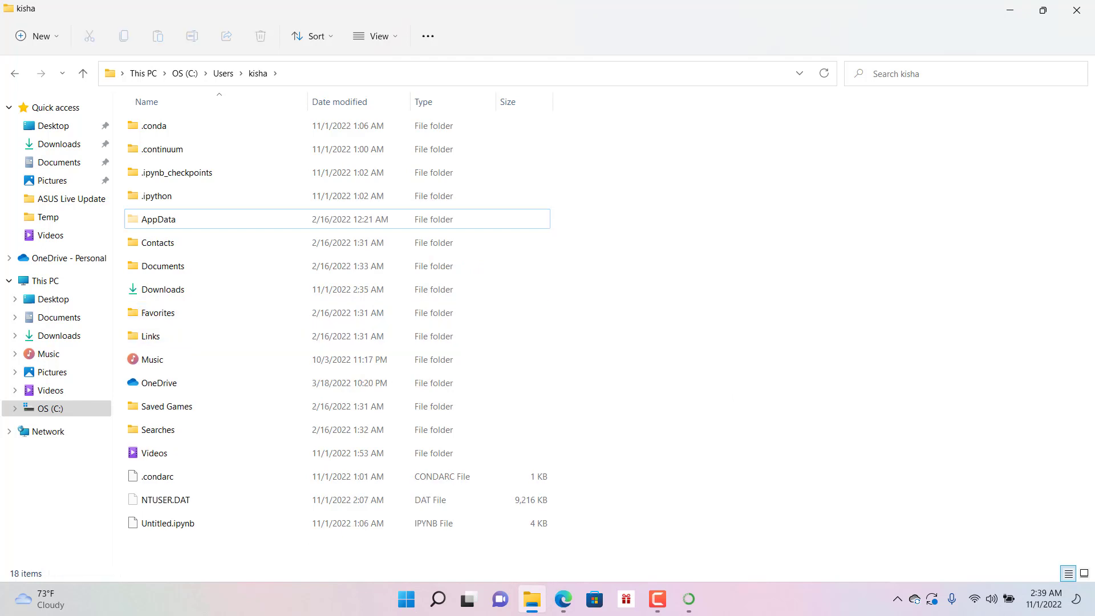
# Switch to the Anaconda3 installer and look through the user profile's folders for an installation destination.
pyautogui.click(689, 599)
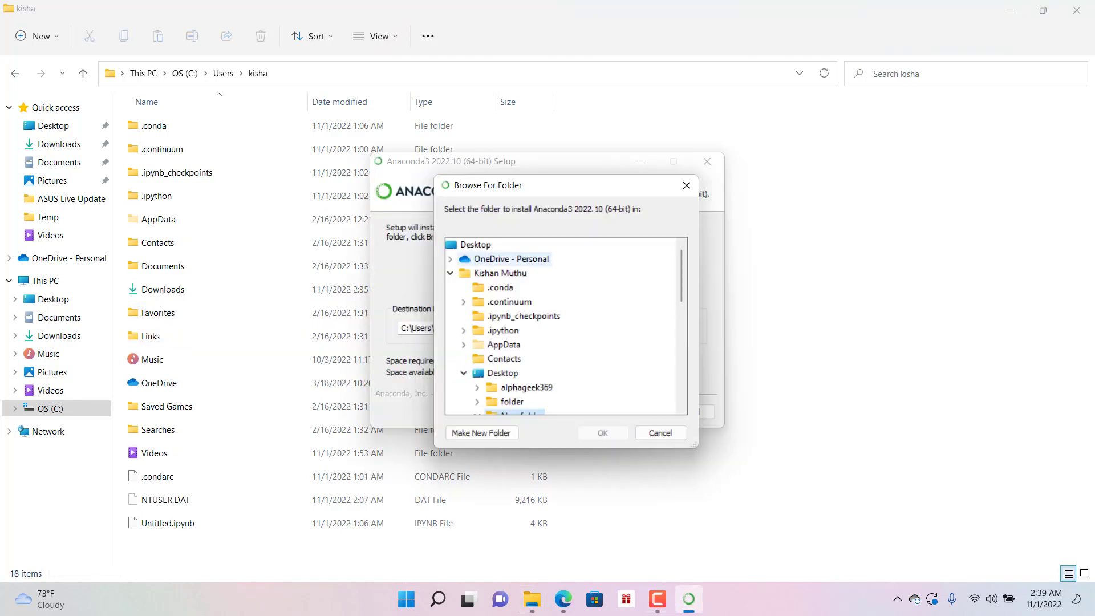
pyautogui.doubleClick(496, 272)
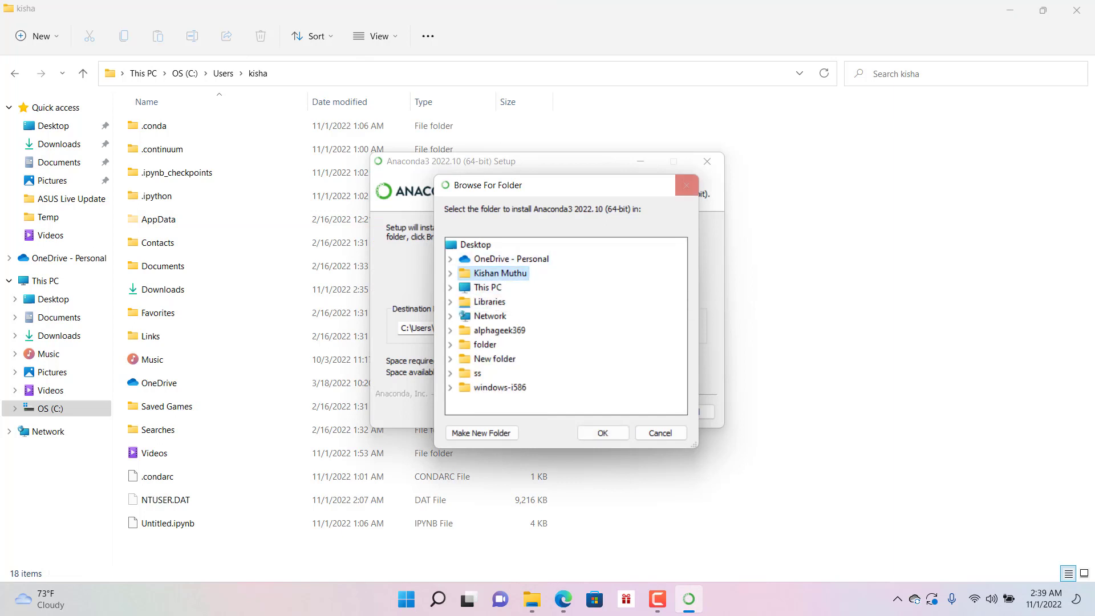
pyautogui.click(686, 185)
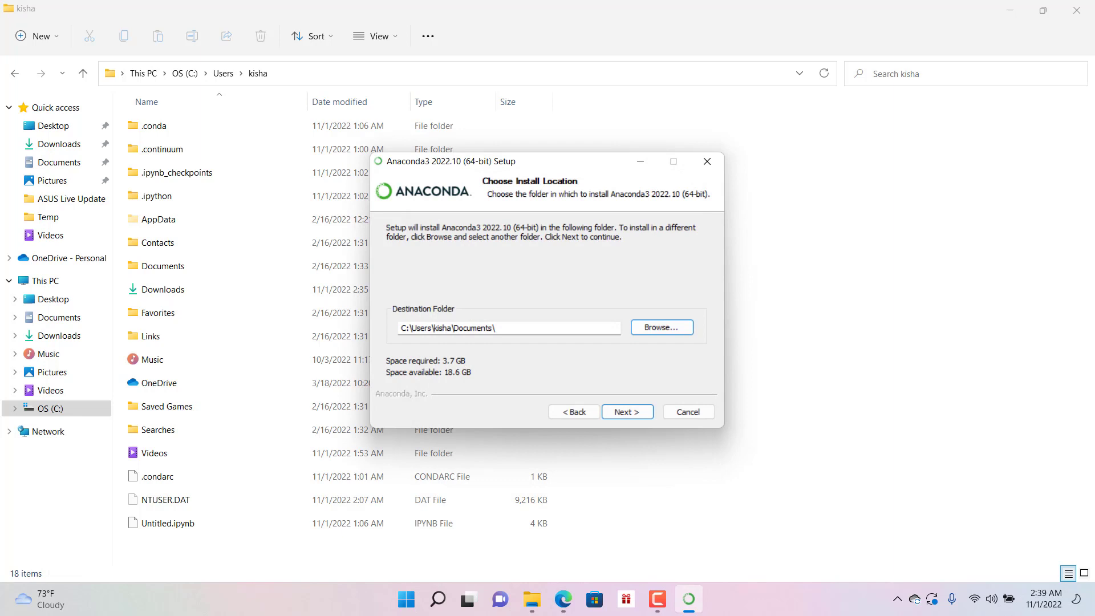
pyautogui.click(661, 327)
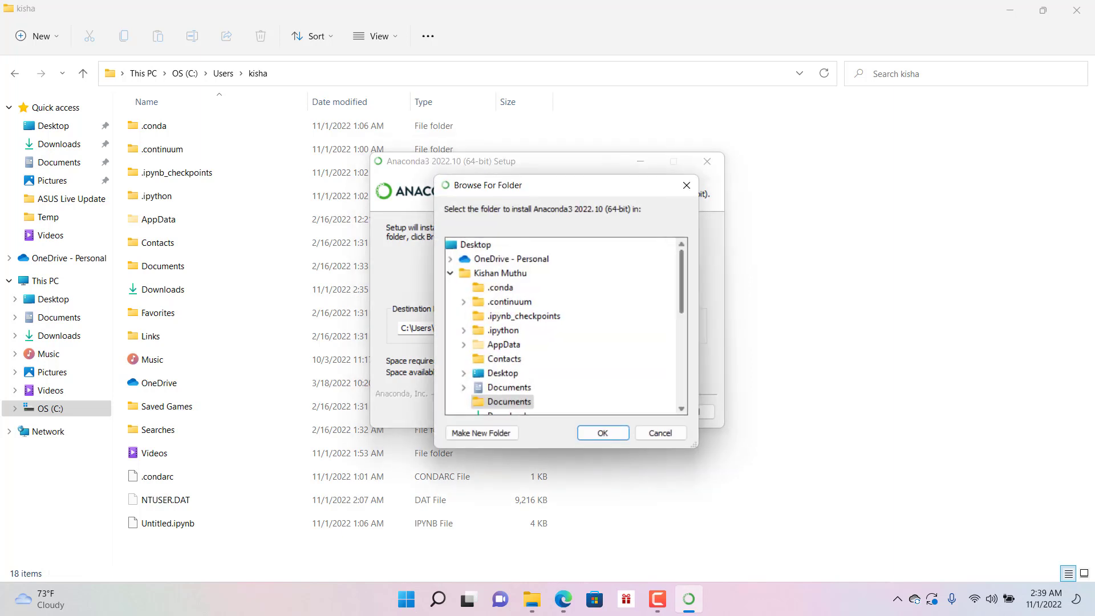
pyautogui.scroll(-2, 564, 325)
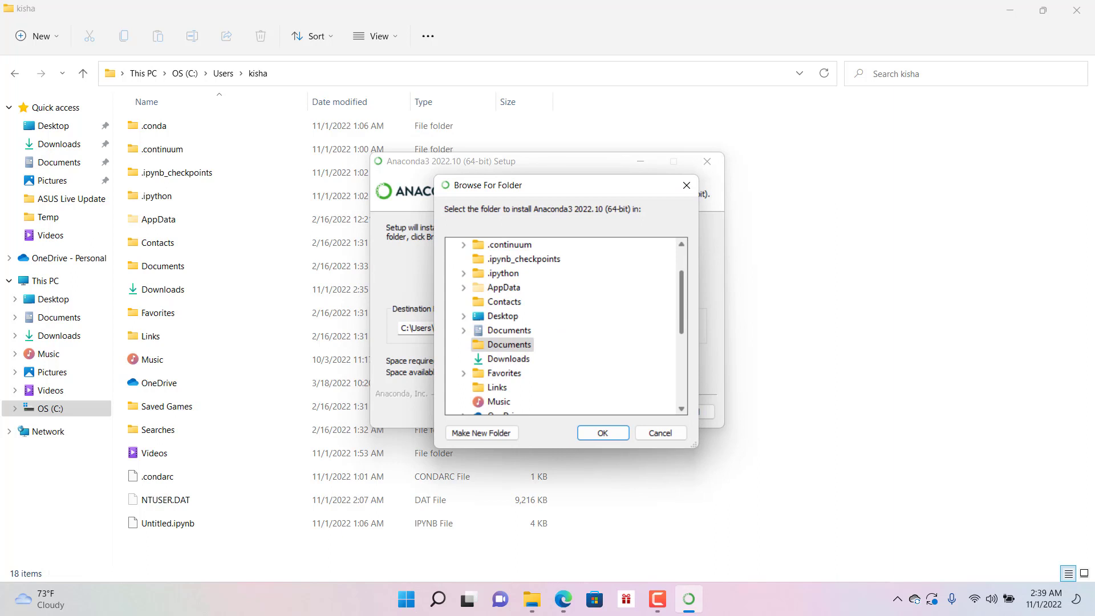
pyautogui.scroll(-1, 564, 325)
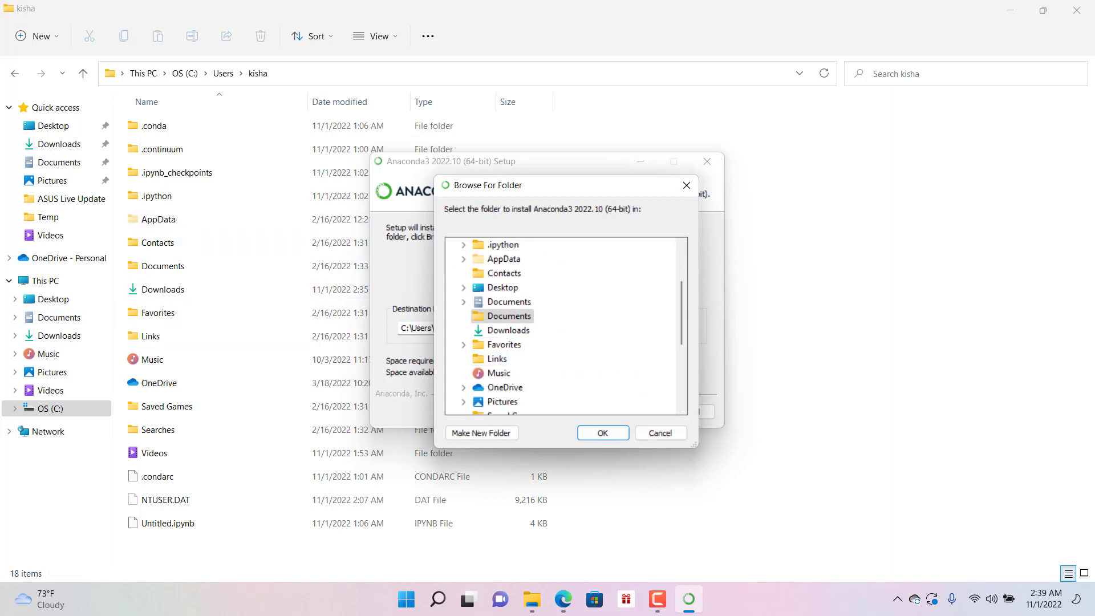
pyautogui.scroll(2, 502, 345)
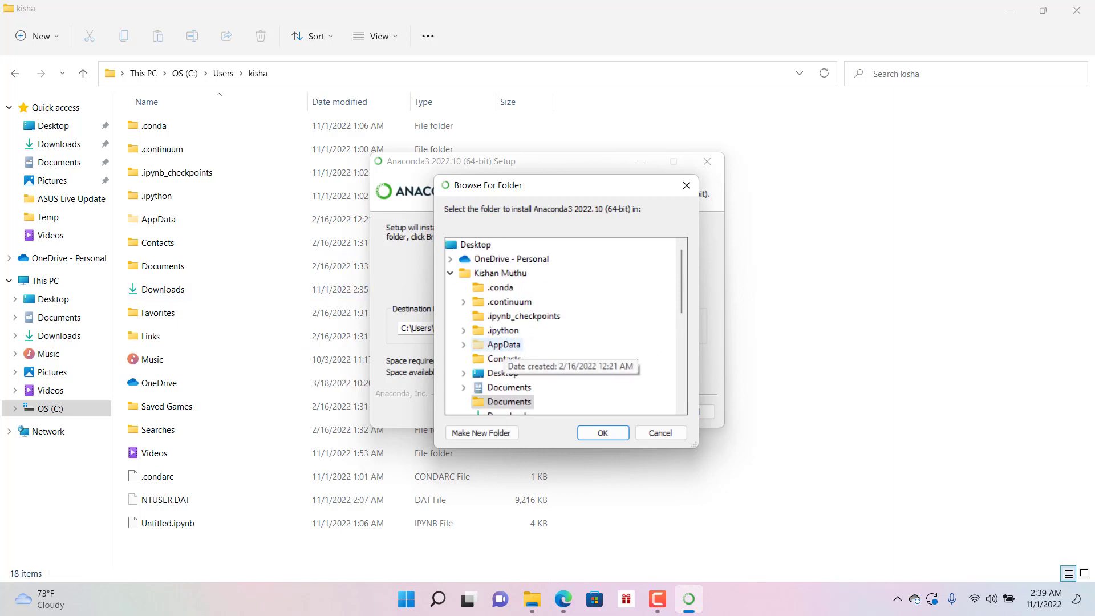
pyautogui.click(660, 432)
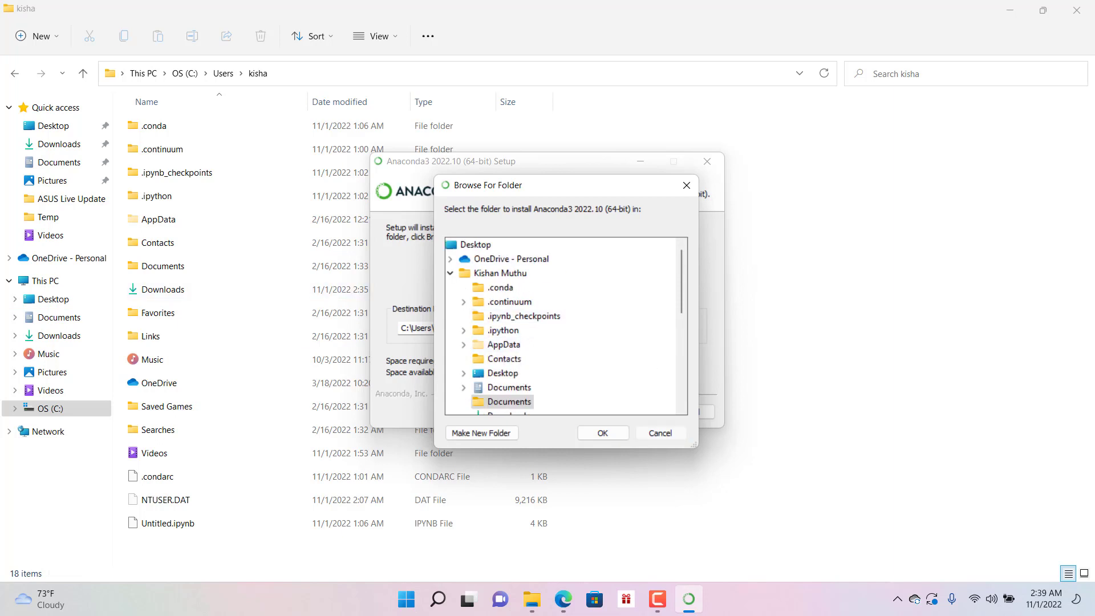
# Remove Documents from the destination path and try to use the user's profile folder itself as the install location.
pyautogui.click(498, 328)
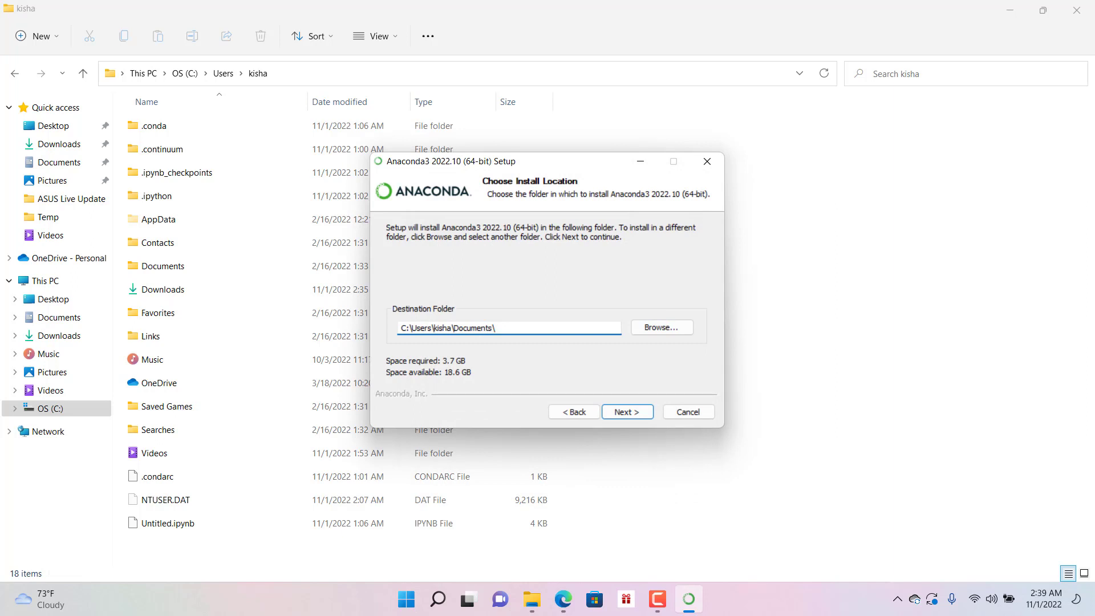
pyautogui.press('BackSpace')
pyautogui.press('BackSpace')
pyautogui.press('BackSpace')
pyautogui.press('BackSpace')
pyautogui.press('BackSpace')
pyautogui.press('BackSpace')
pyautogui.press('BackSpace')
pyautogui.press('BackSpace')
pyautogui.press('BackSpace')
pyautogui.press('BackSpace')
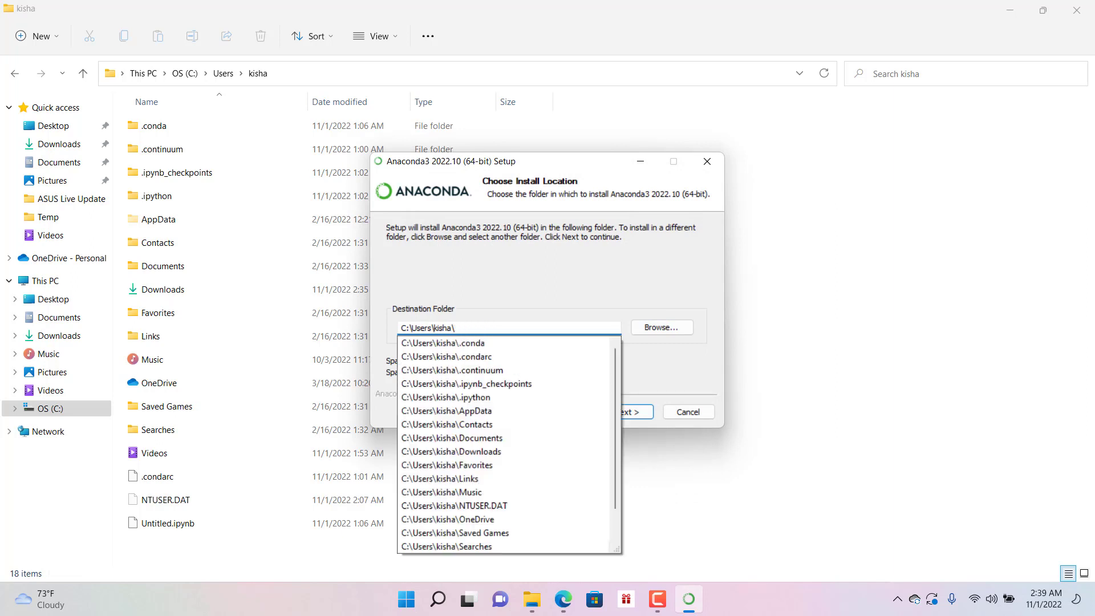
pyautogui.press('Escape')
pyautogui.press('Return')
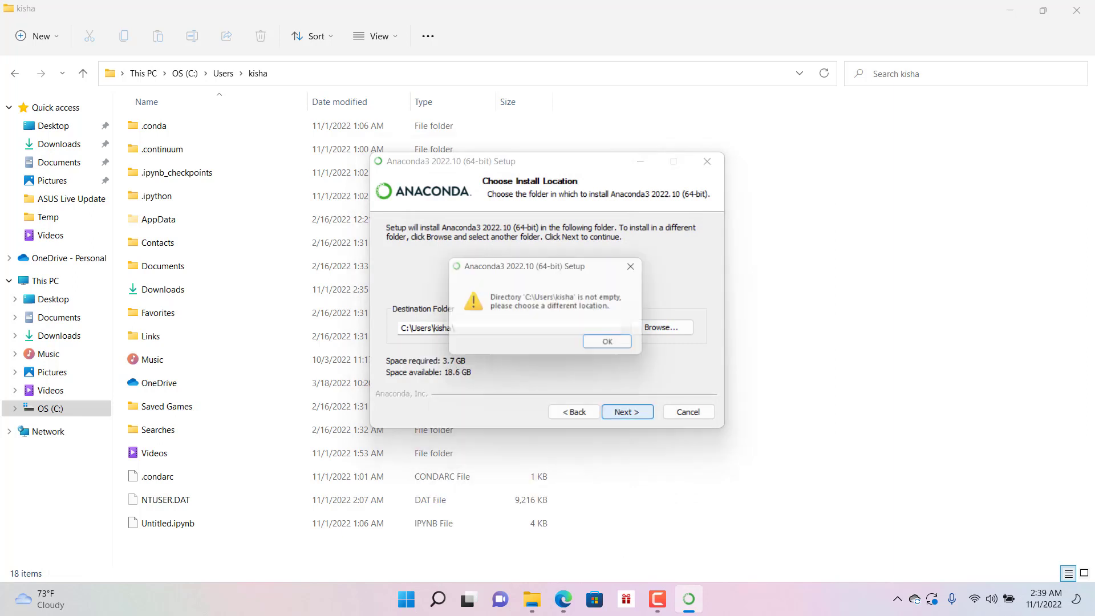
pyautogui.press('Return')
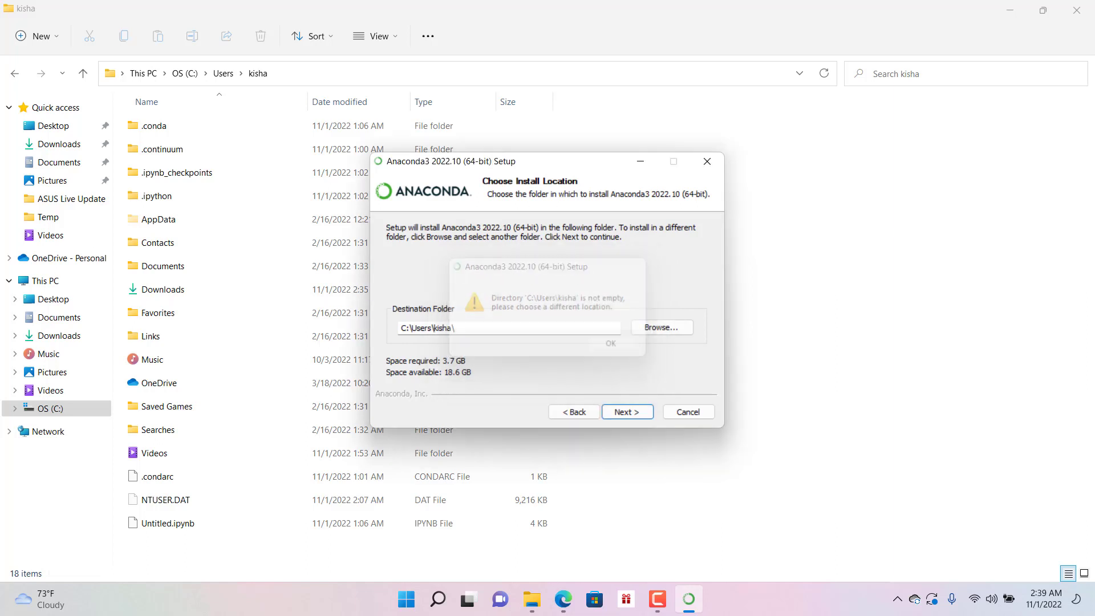
# Append Anaconda3 to the user's profile path as the destination folder and continue to the advanced installation options.
pyautogui.click(455, 328)
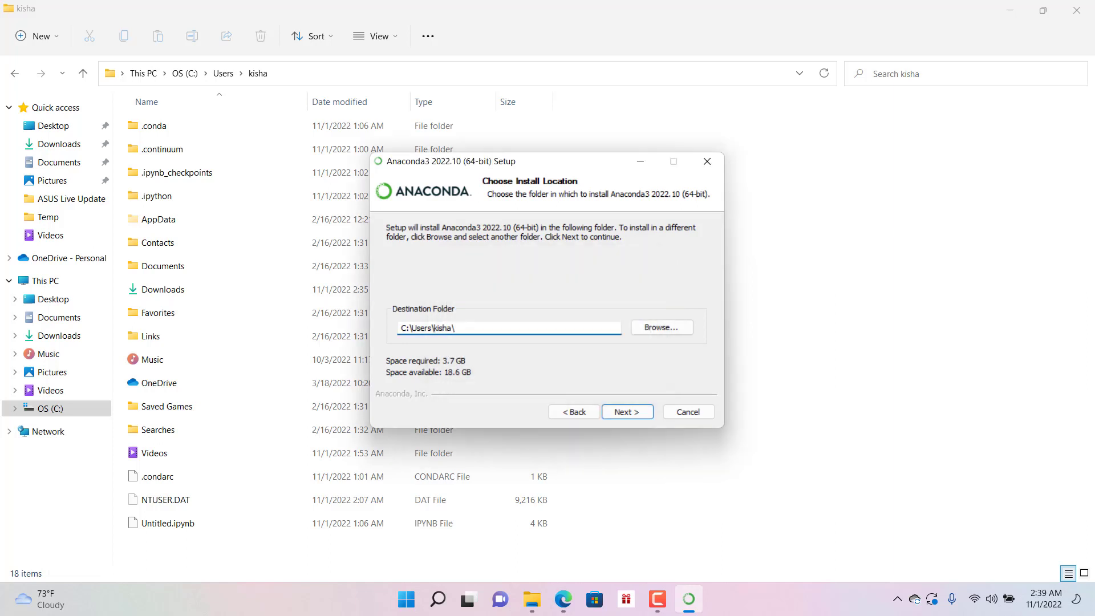
pyautogui.write('Anaconda3')
pyautogui.press('Return')
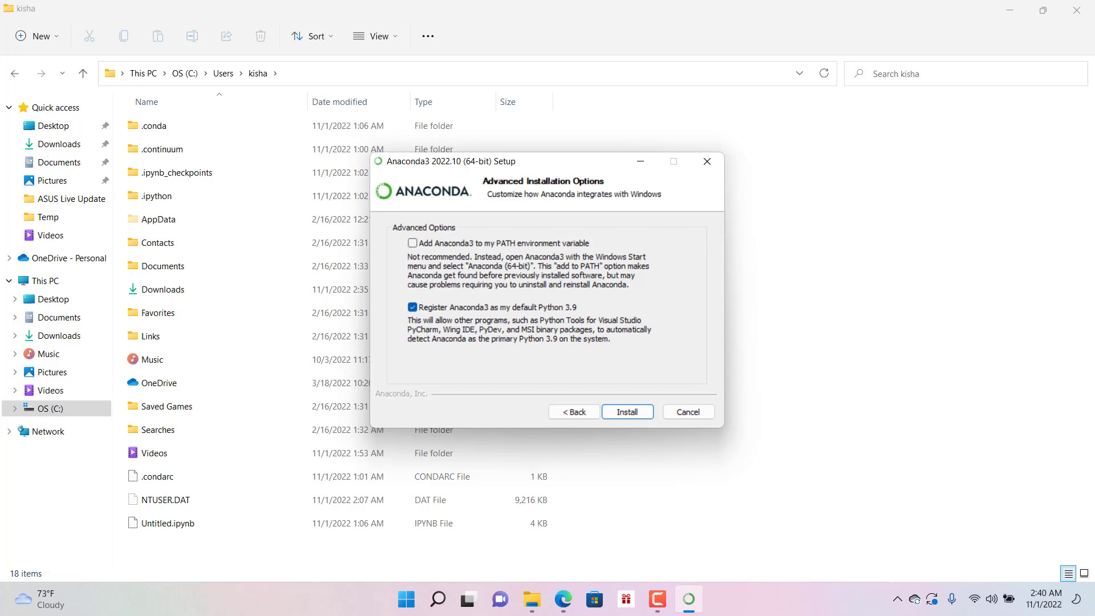
# Leave Anaconda3 off the PATH environment variable, keep it registered as the default Python 3.9, and start the installation.
pyautogui.click(413, 243)
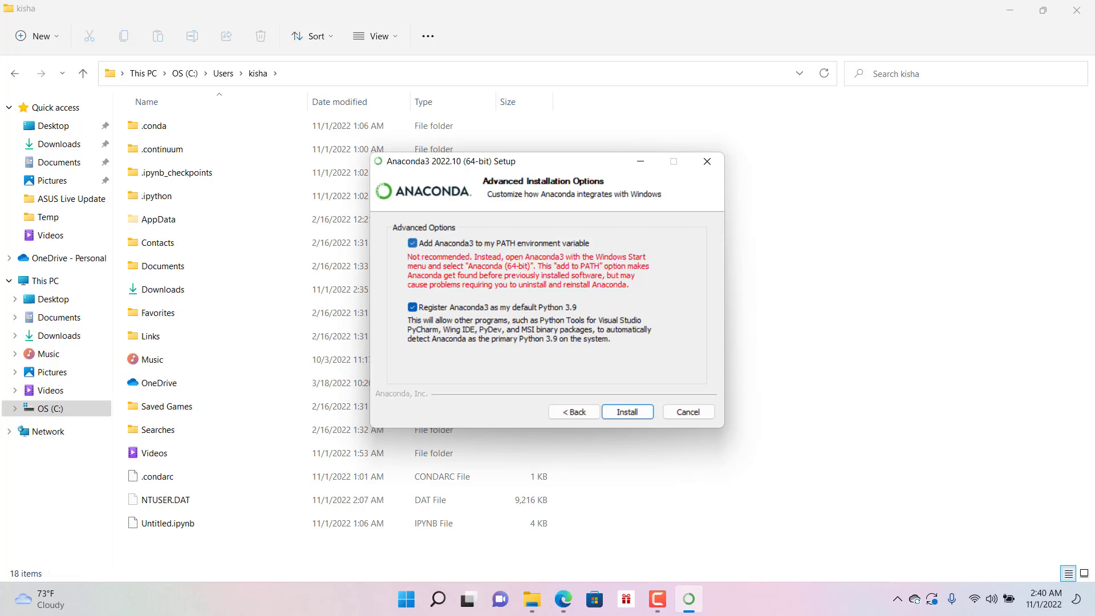
pyautogui.click(412, 242)
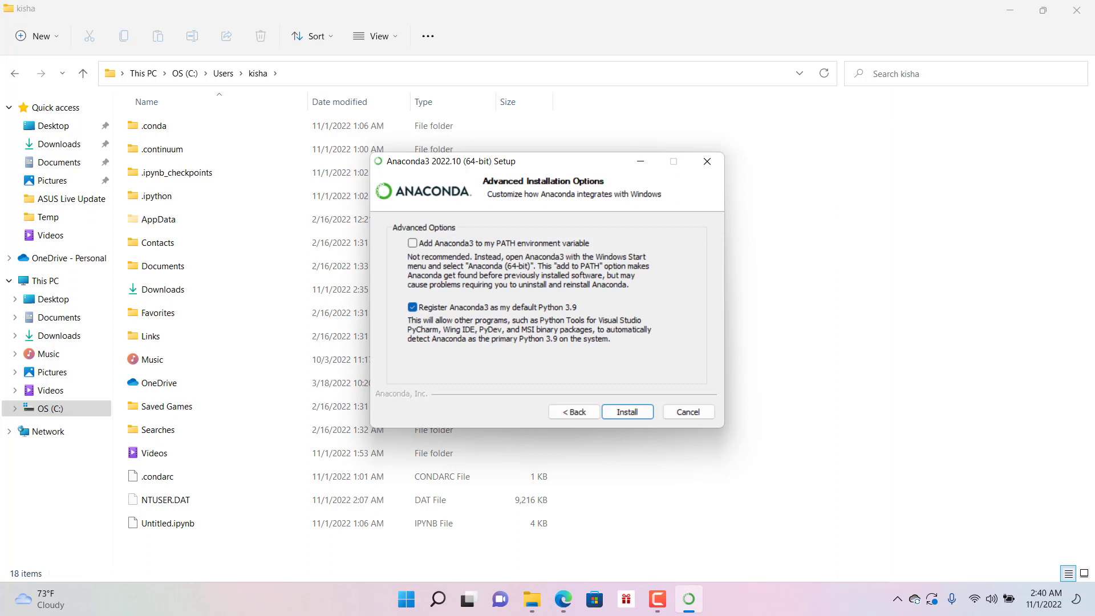
pyautogui.click(627, 412)
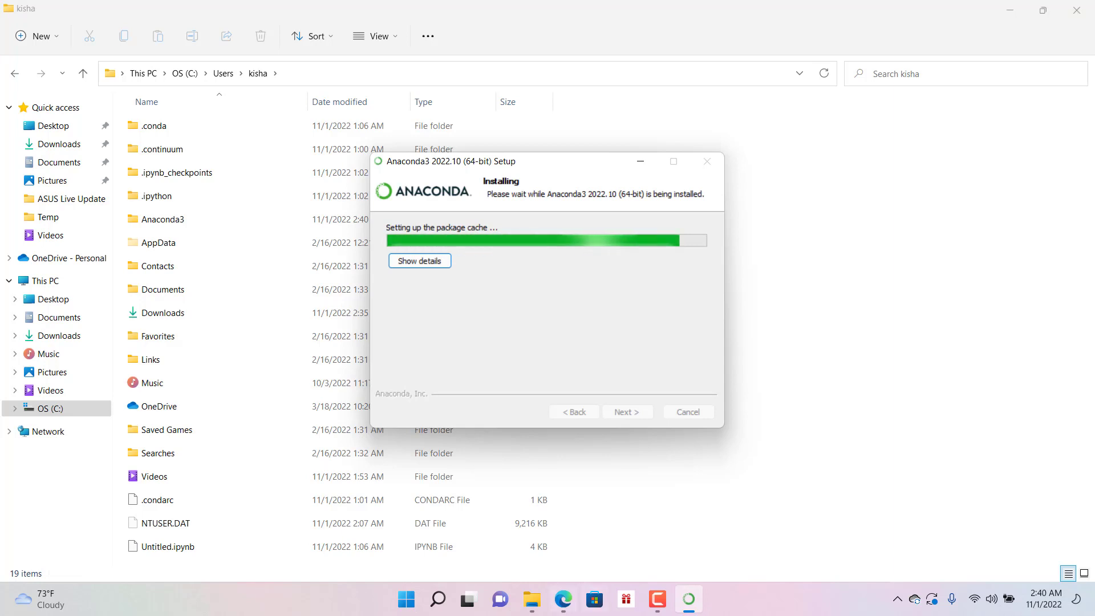
# Finish the completed setup with the Anaconda Distribution Tutorial and Getting Started with Anaconda options unchecked.
pyautogui.click(563, 598)
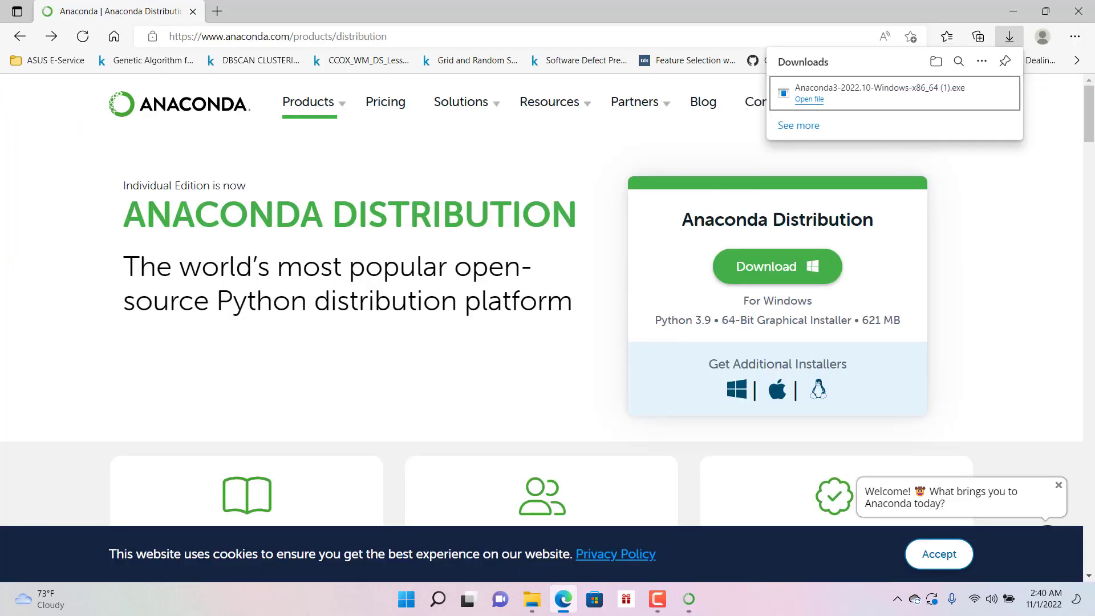
pyautogui.click(689, 599)
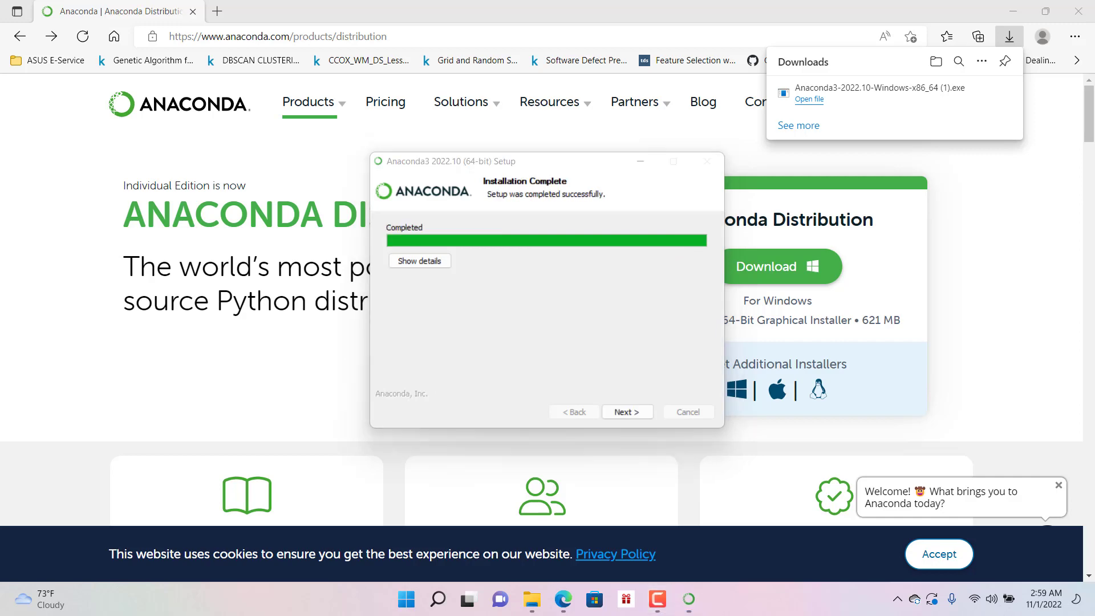
pyautogui.click(626, 412)
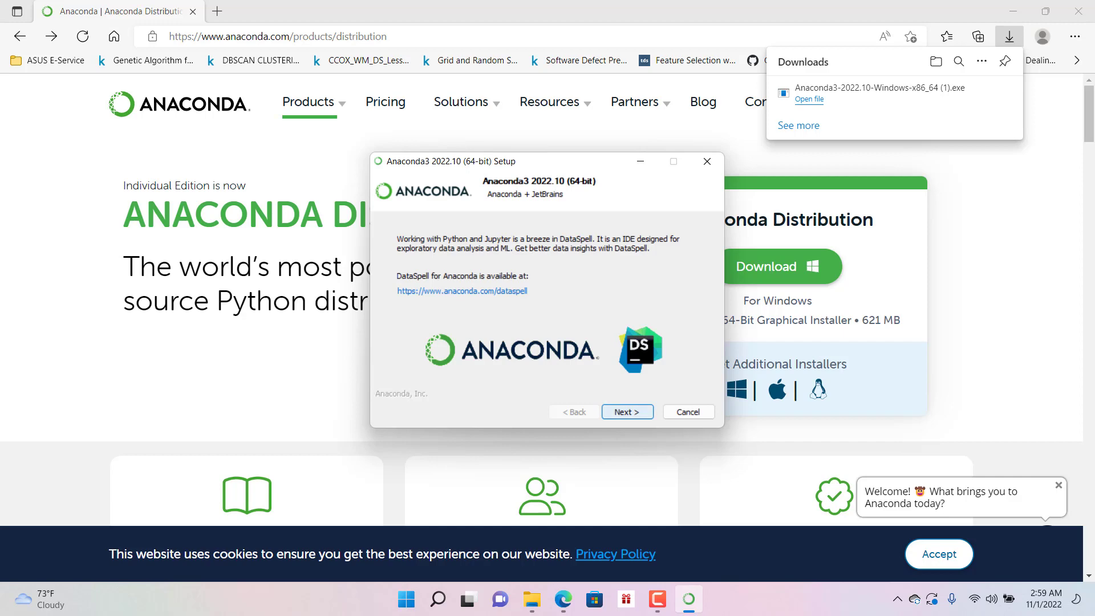
pyautogui.press('Return')
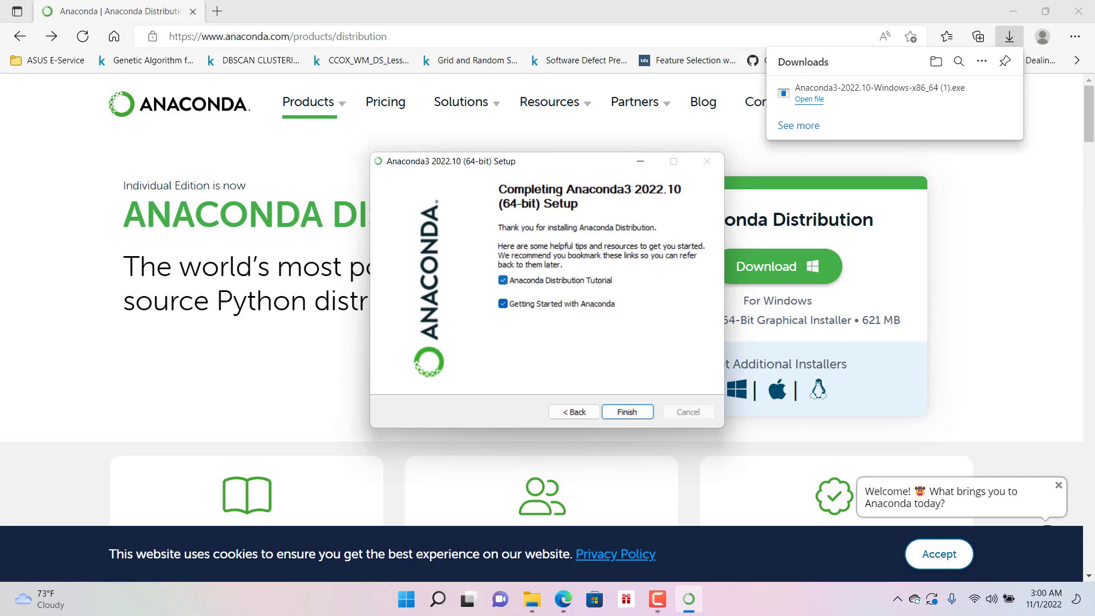
pyautogui.click(502, 280)
pyautogui.click(502, 303)
pyautogui.press('Return')
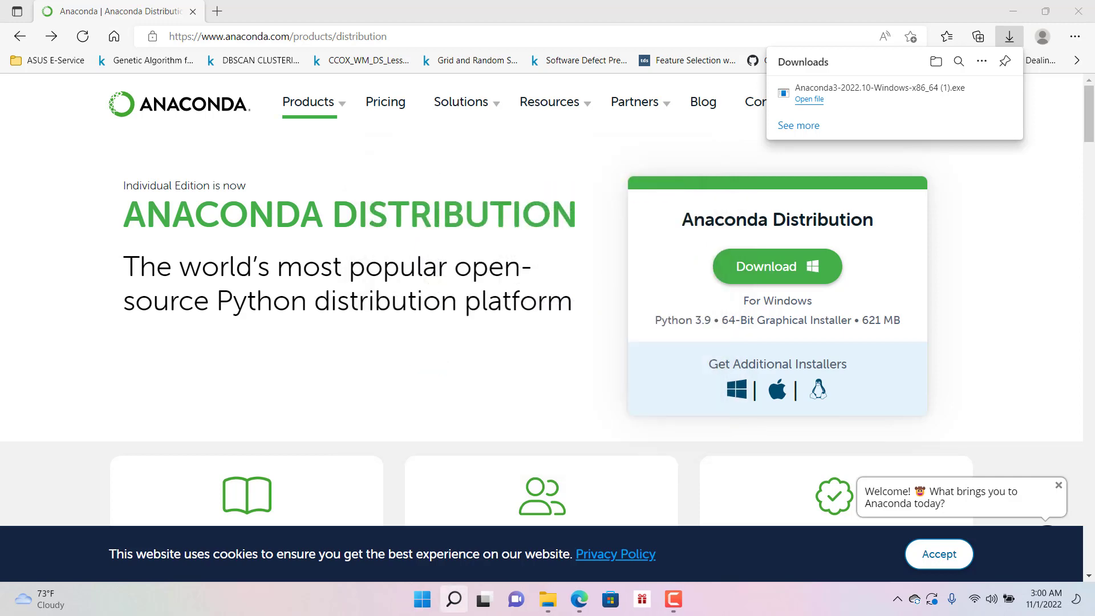
# Search Windows for "anaconda" and run Anaconda Prompt (Anaconda3) as administrator.
pyautogui.click(454, 599)
pyautogui.write('an')
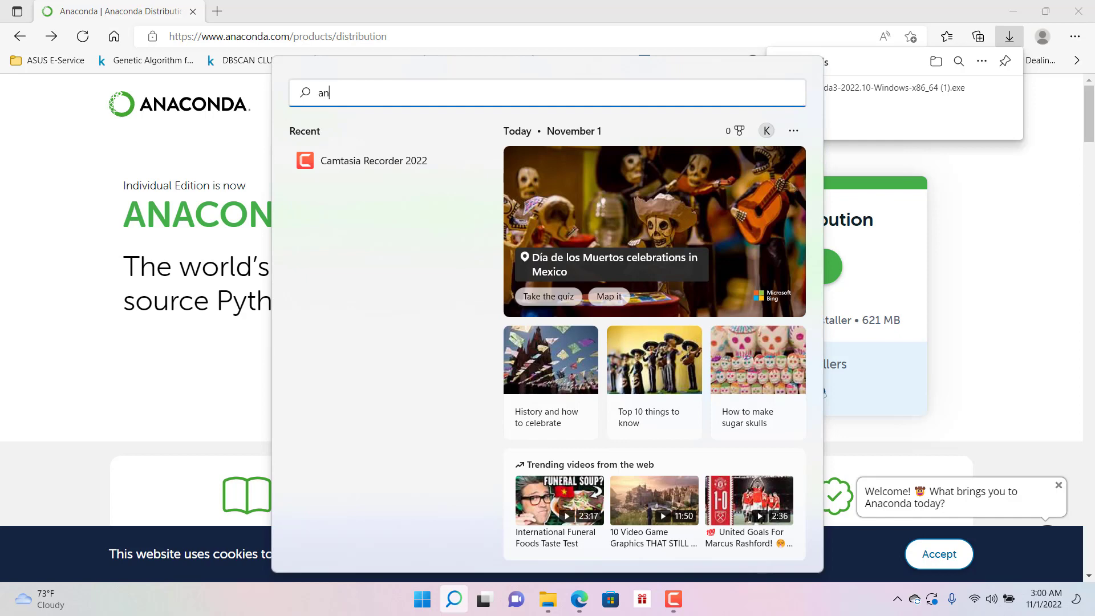
pyautogui.write('aconda')
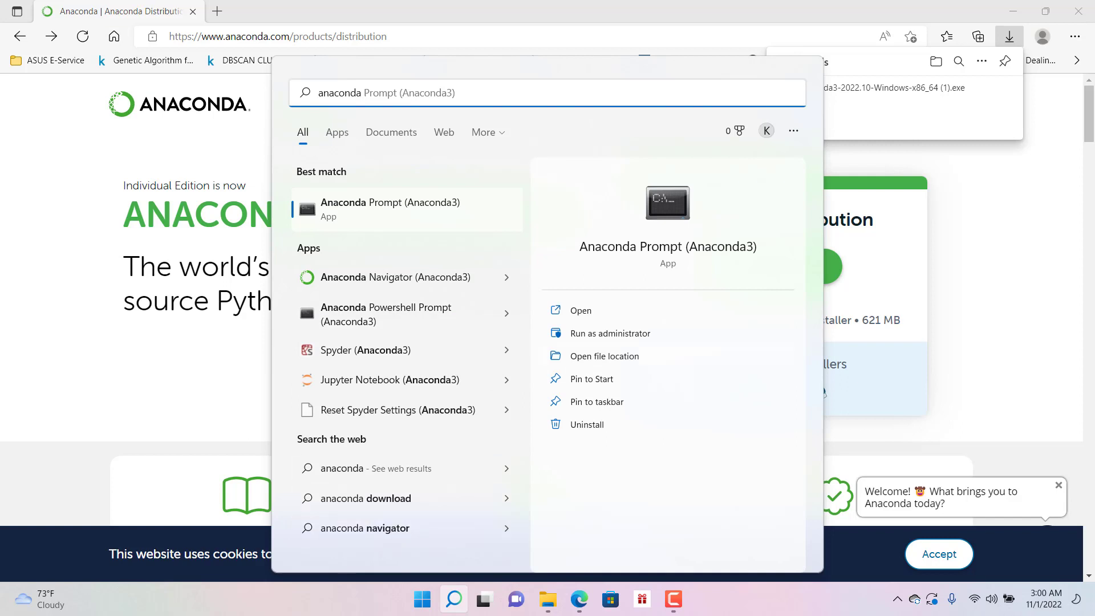
pyautogui.rightClick(344, 216)
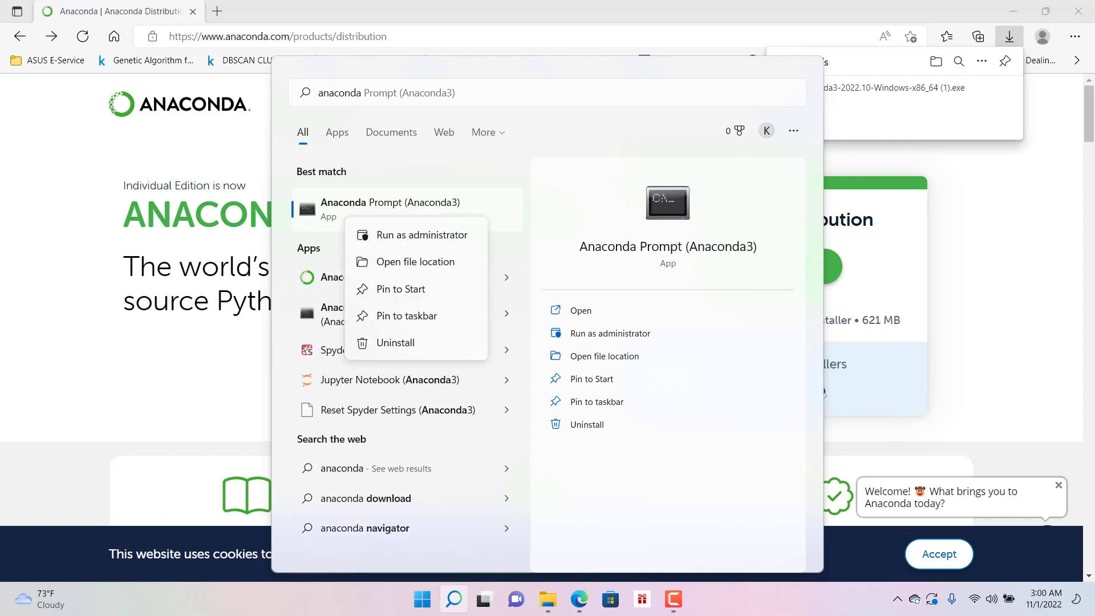
pyautogui.click(422, 234)
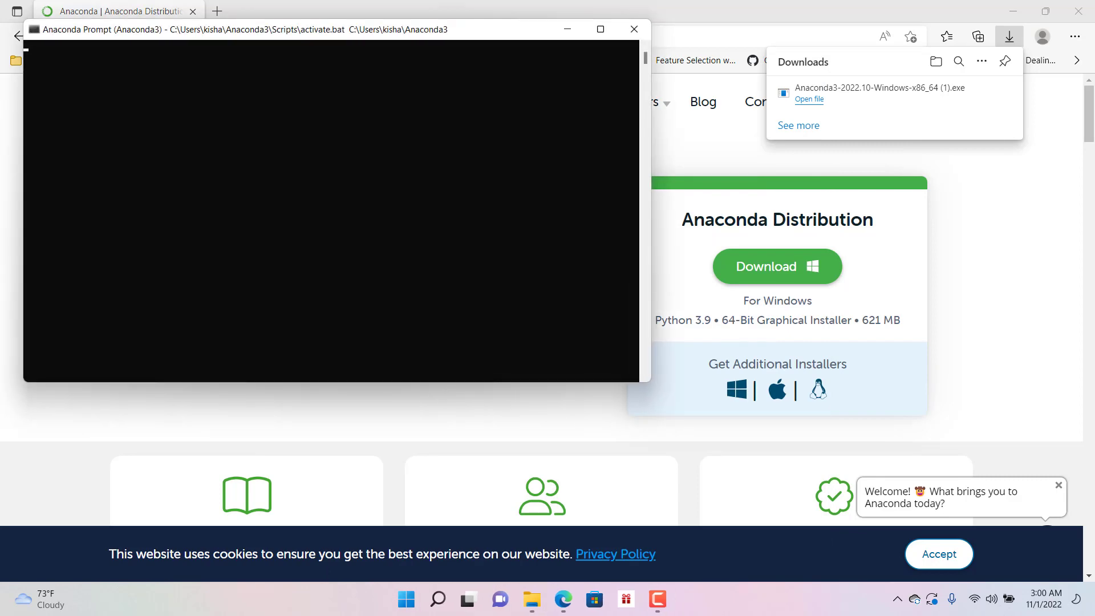
# Search Windows for "anaconda" and launch Anaconda Navigator (Anaconda3).
pyautogui.click(438, 599)
pyautogui.write('anaconda')
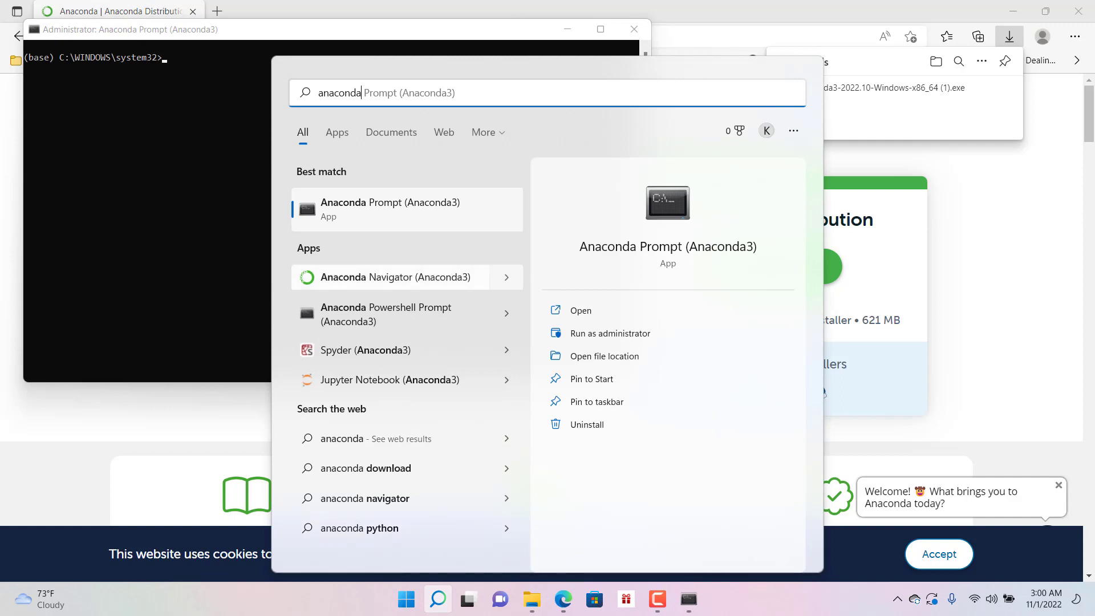
pyautogui.click(395, 277)
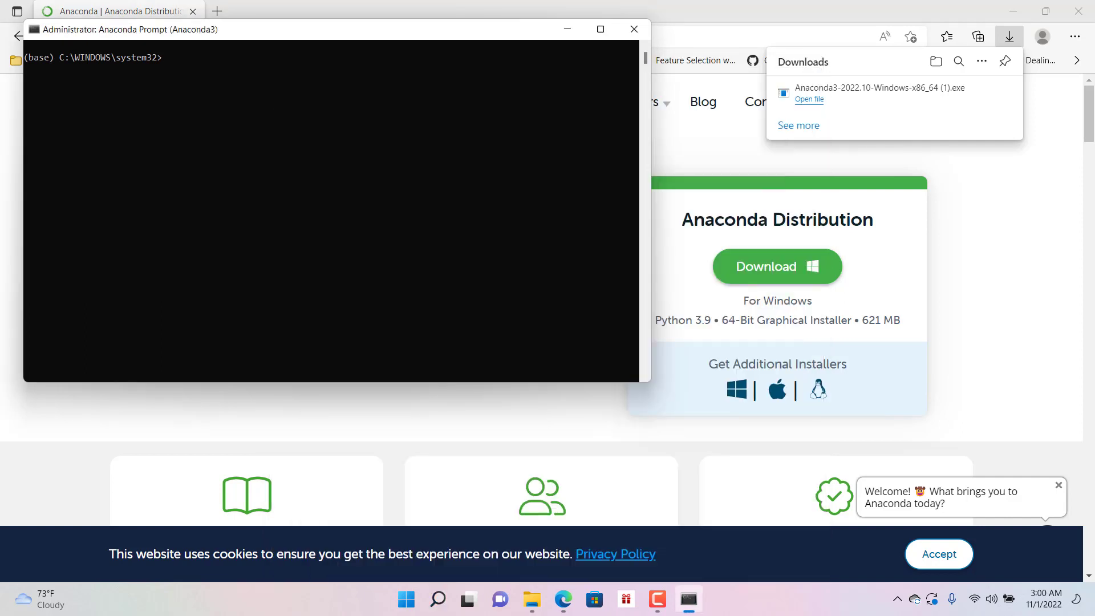
# Move the Anaconda Prompt window away from the conda.exe window and start the Python interpreter with the python command.
pyautogui.click(298, 159)
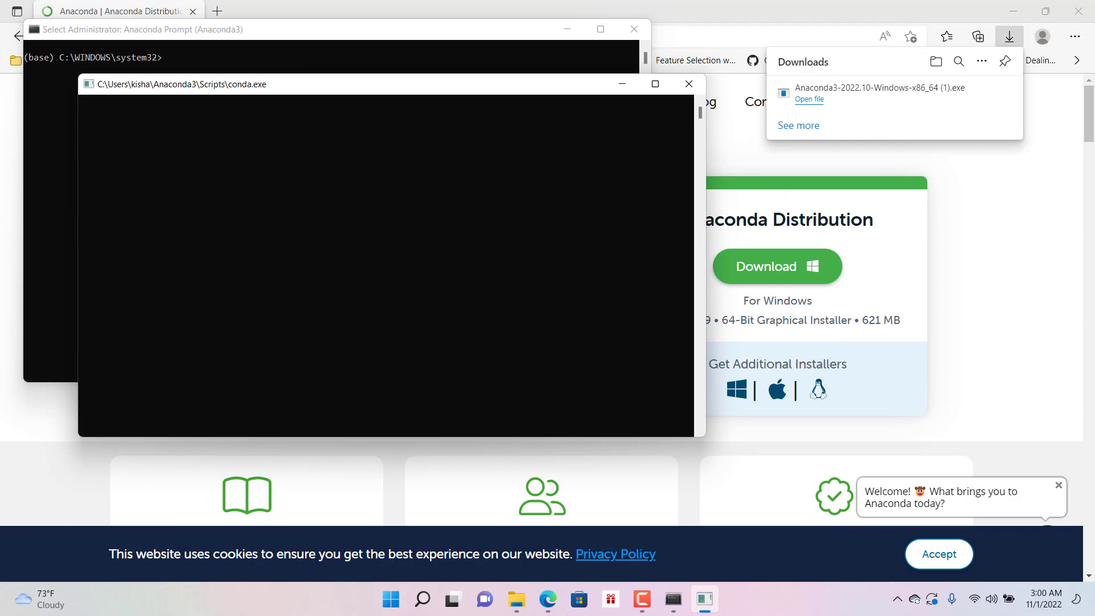
pyautogui.moveTo(342, 29); pyautogui.dragTo(684, 120)
pyautogui.click(619, 194)
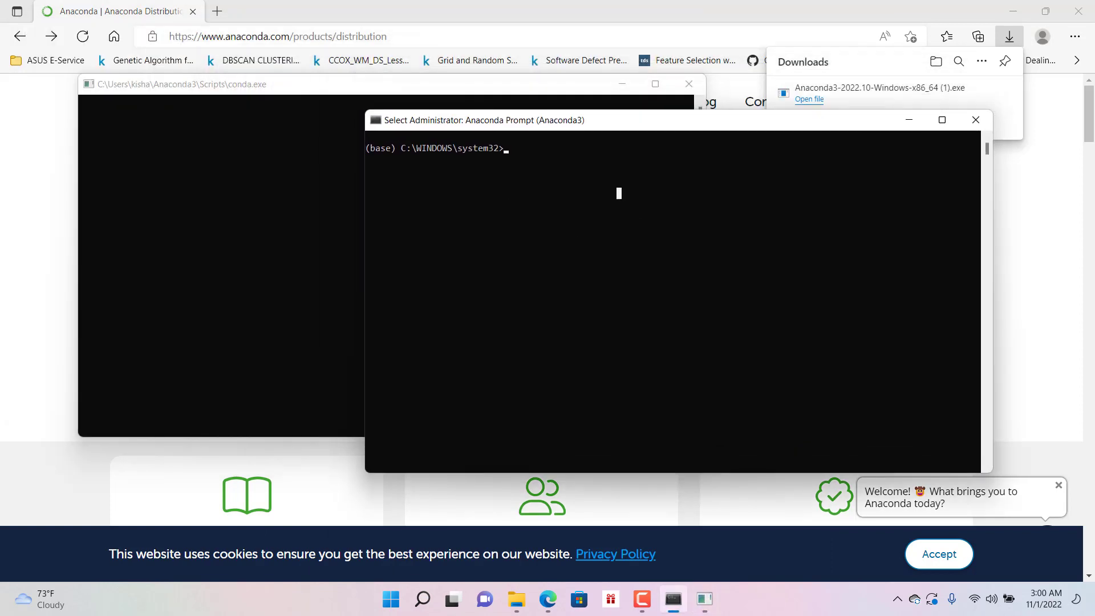
pyautogui.click(850, 257)
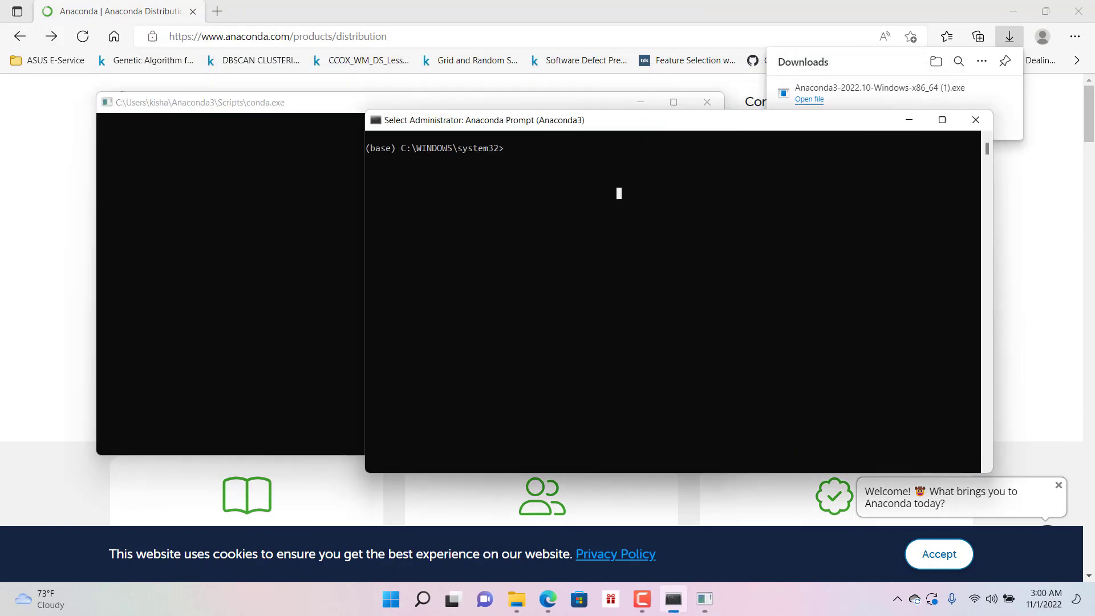
pyautogui.write('python')
pyautogui.press('Return')
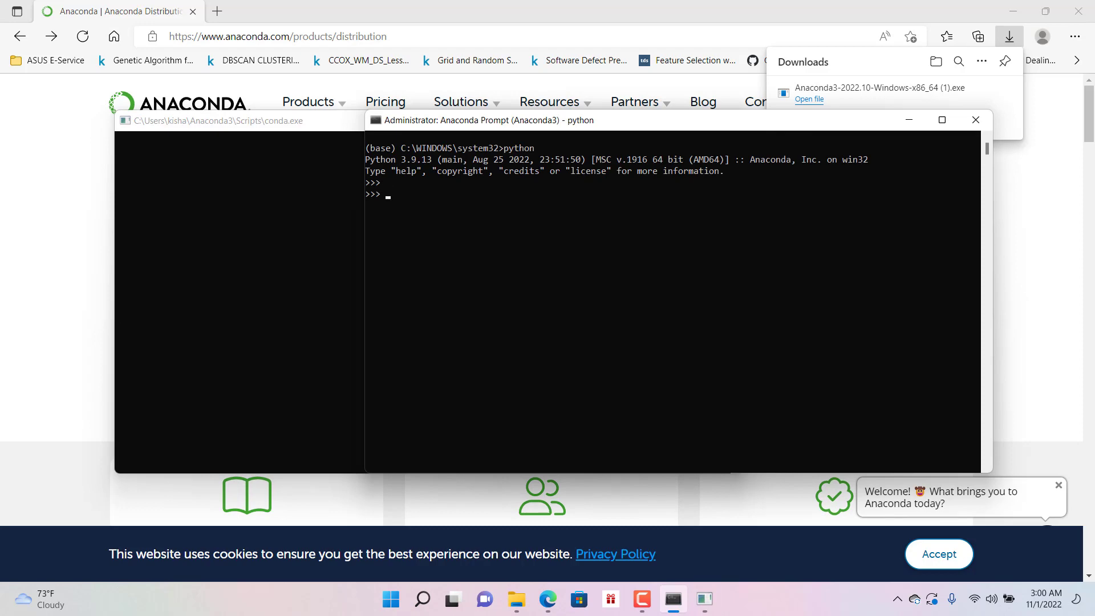
# Run print("something") in the Python interpreter.
pyautogui.press('Return')
pyautogui.press('Return')
pyautogui.press('Return')
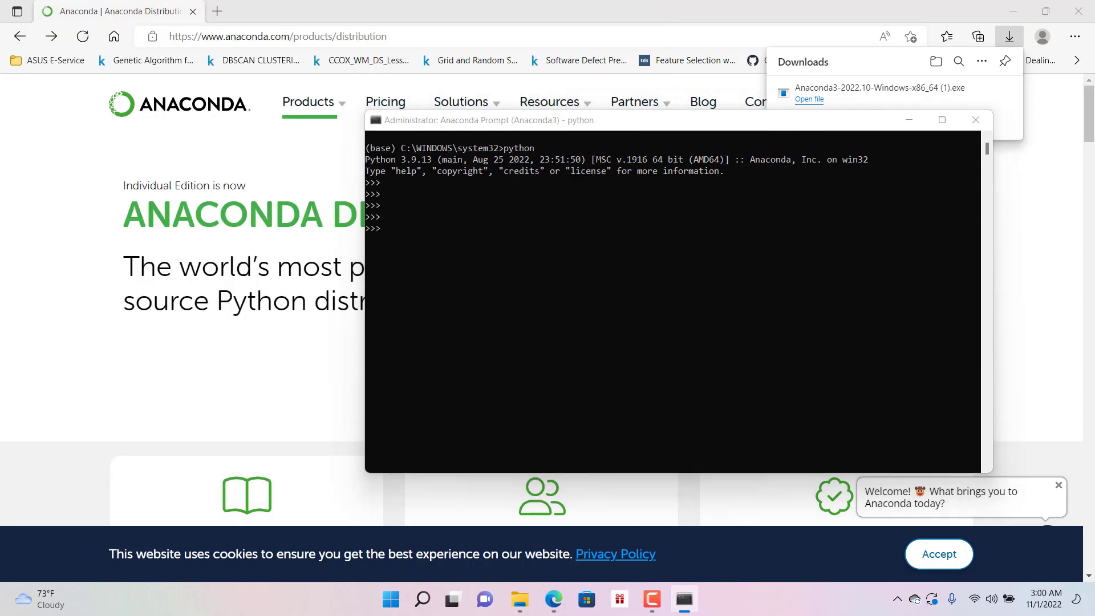
pyautogui.write('print')
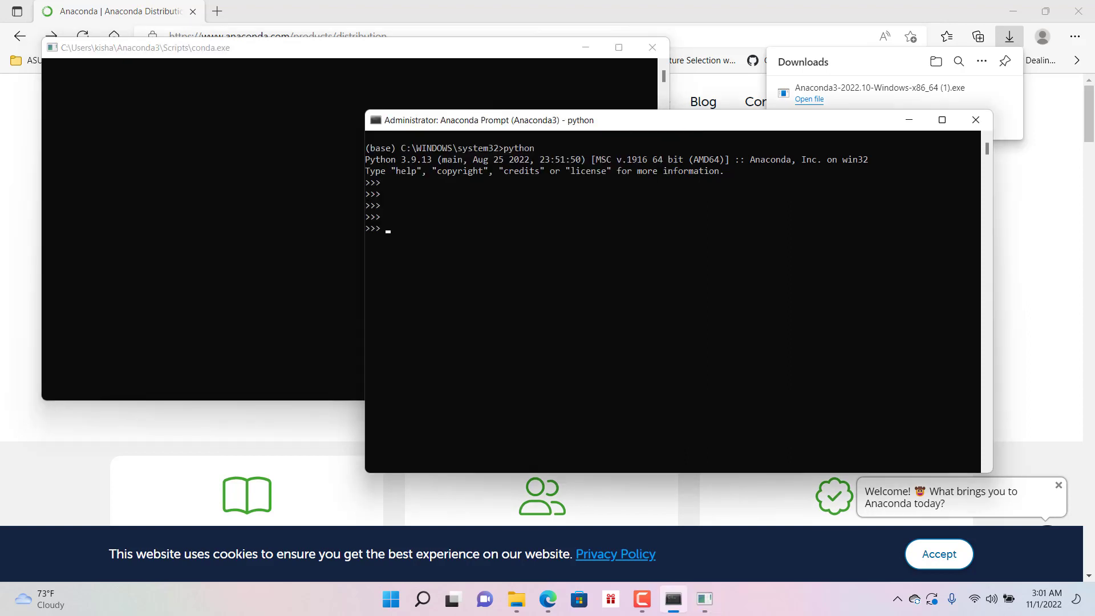
pyautogui.write('(')
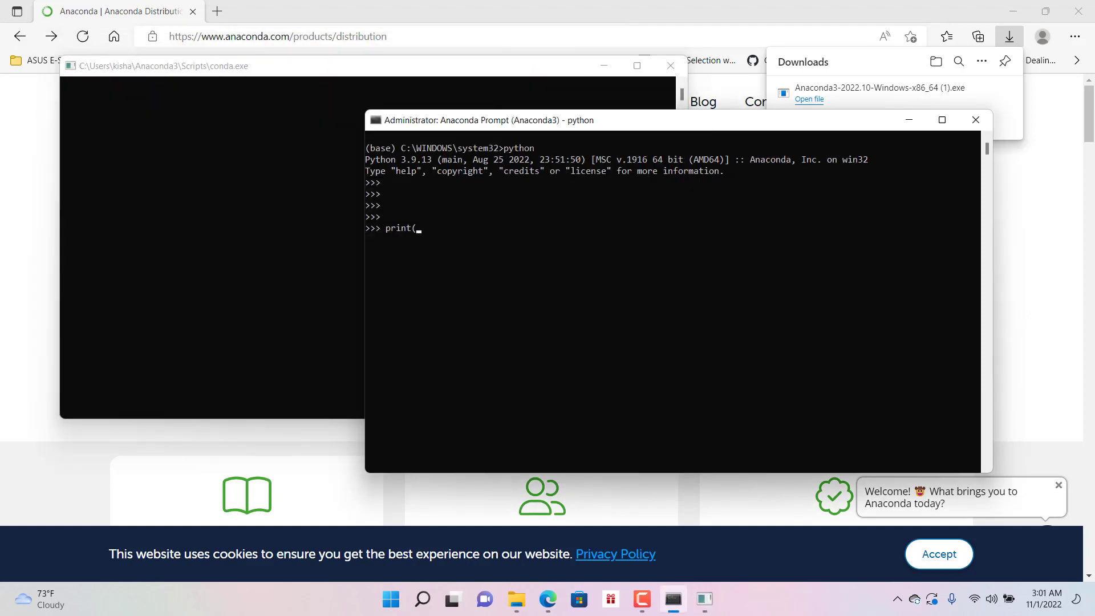
pyautogui.write('"som')
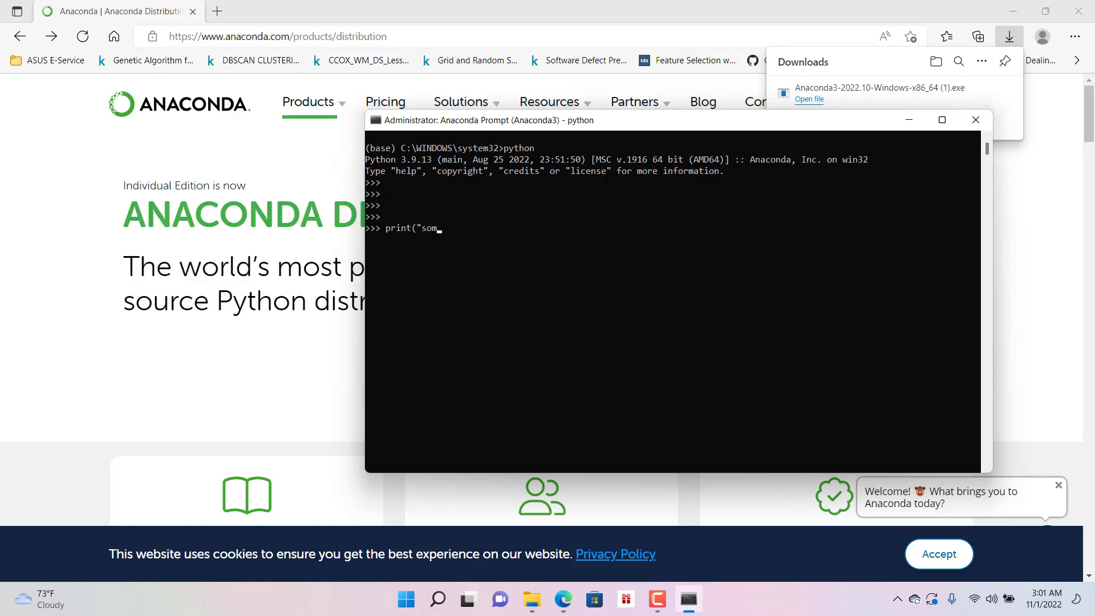
pyautogui.write('ething")')
pyautogui.press('Return')
pyautogui.write('wxi')
pyautogui.press('BackSpace')
pyautogui.press('BackSpace')
pyautogui.press('BackSpace')
pyautogui.write('exit)')
pyautogui.press('Return')
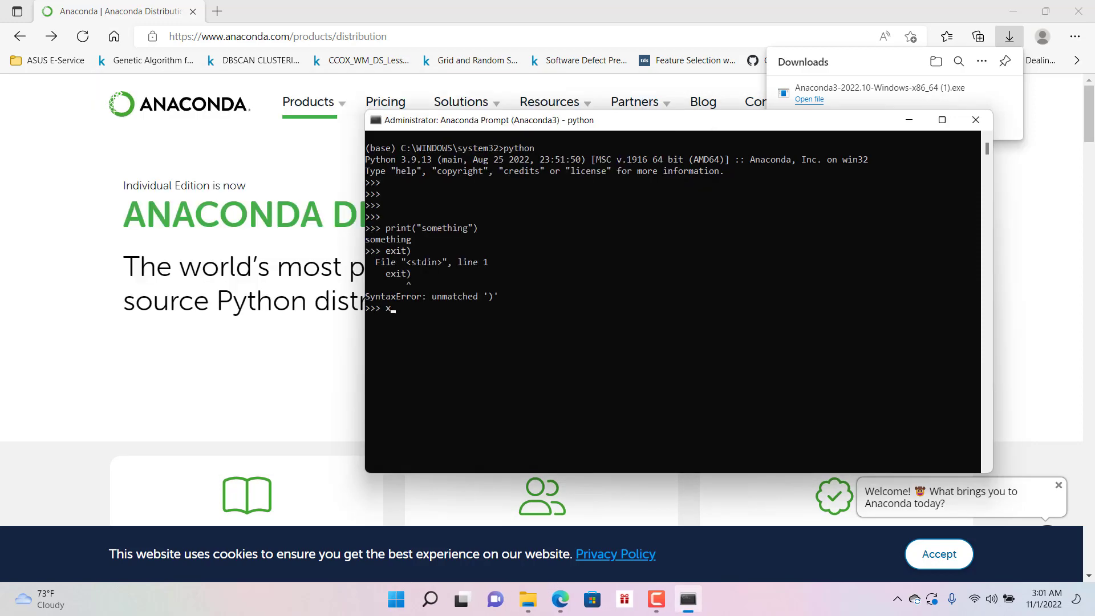
pyautogui.write('xit')
pyautogui.press('BackSpace')
pyautogui.press('BackSpace')
pyautogui.press('BackSpace')
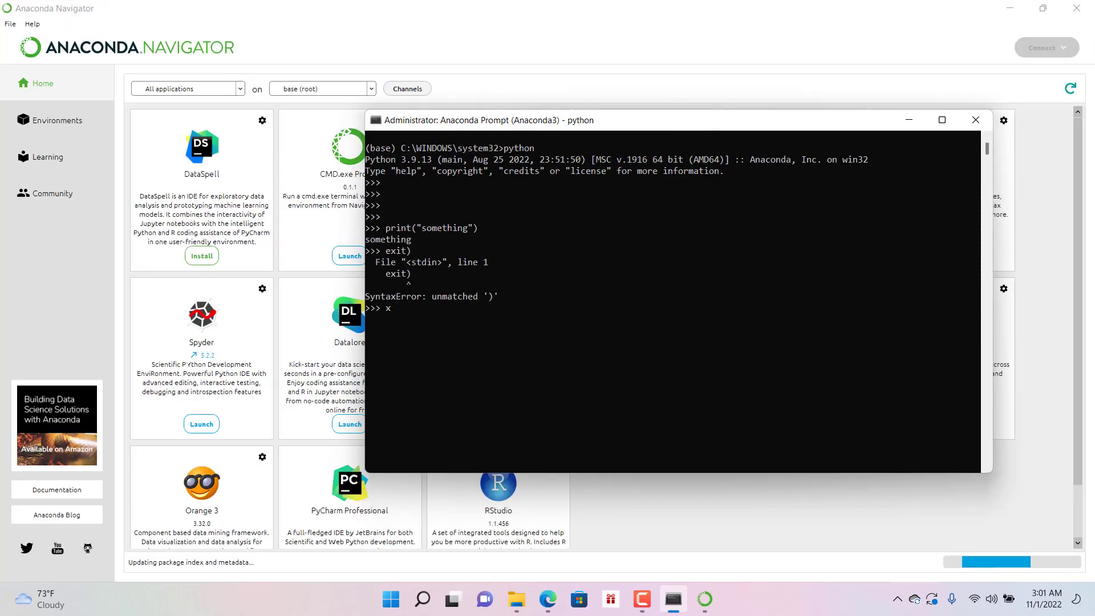
# Leave the Python interpreter with the exit() command.
pyautogui.write('exit')
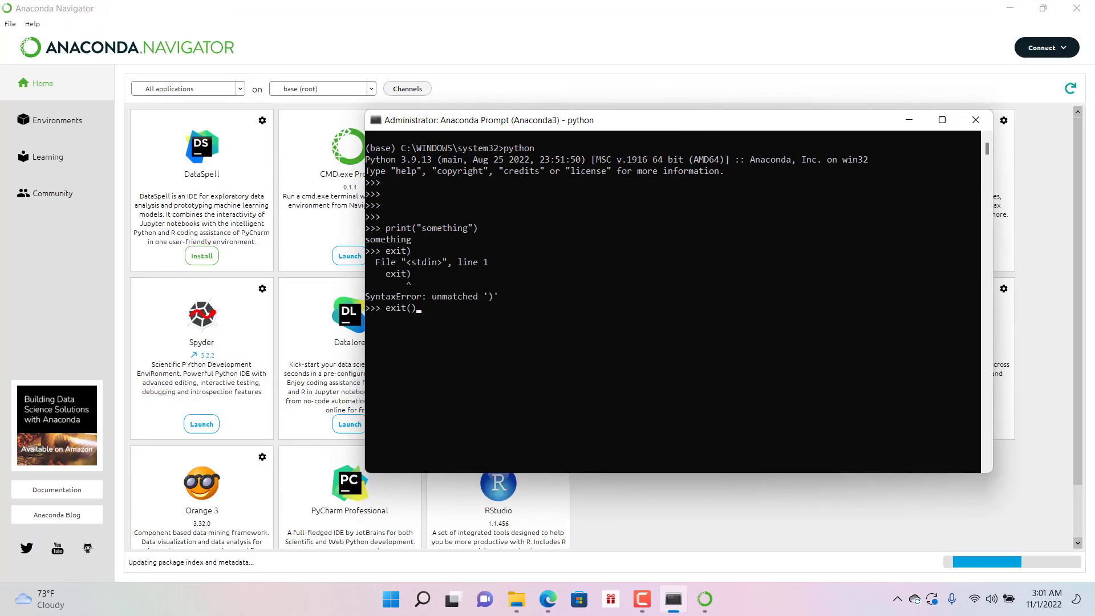
pyautogui.write('()')
pyautogui.press('Return')
pyautogui.press('Return')
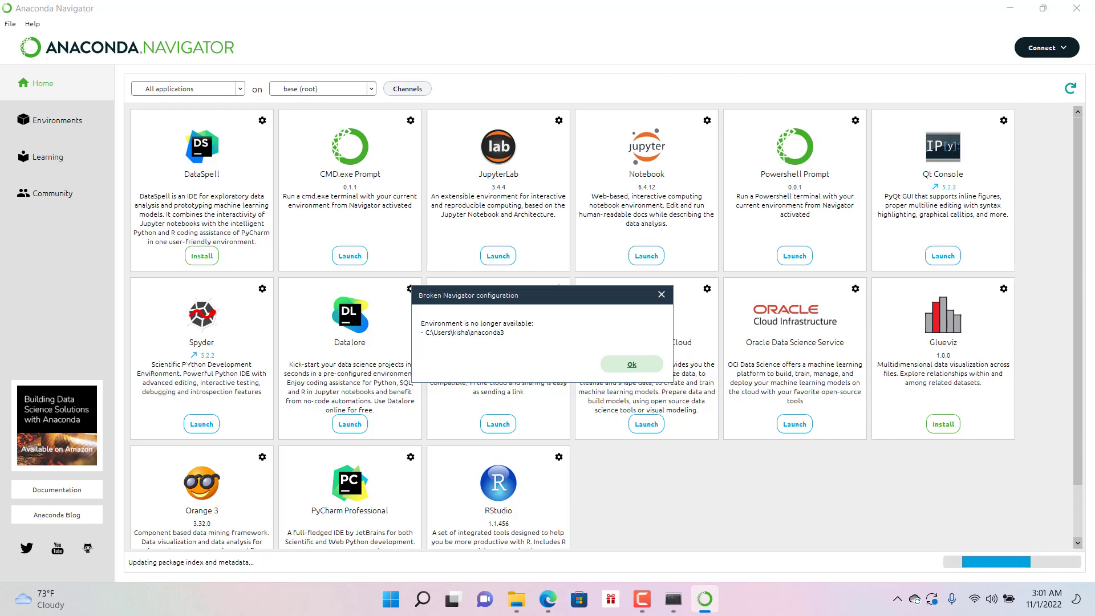
# Dismiss the broken configuration notice in Anaconda Navigator and launch Jupyter Notebook for base (root).
pyautogui.click(631, 363)
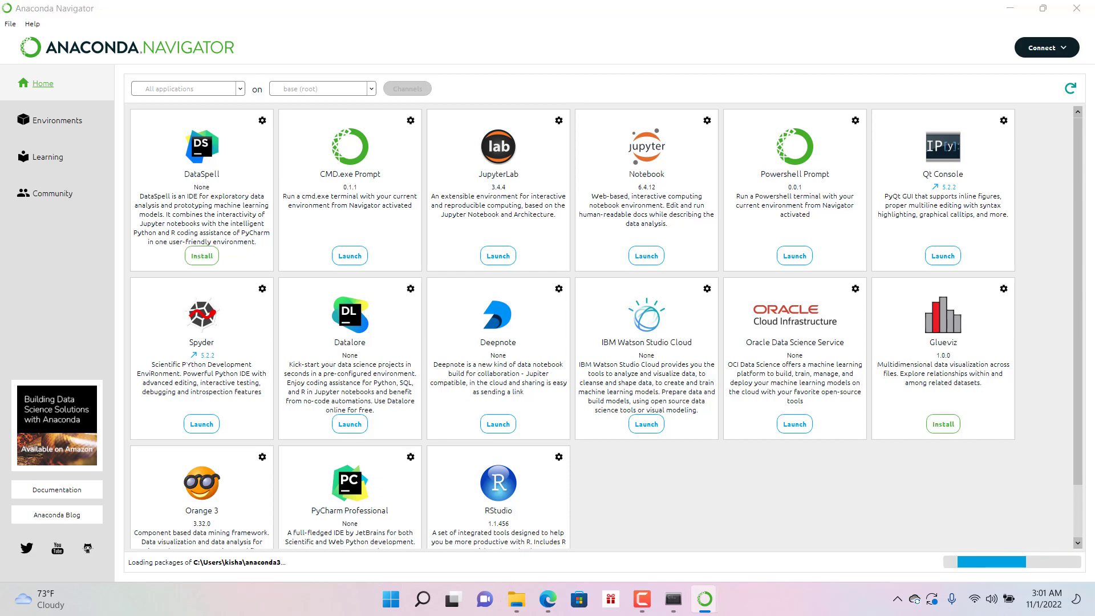
pyautogui.press('Escape')
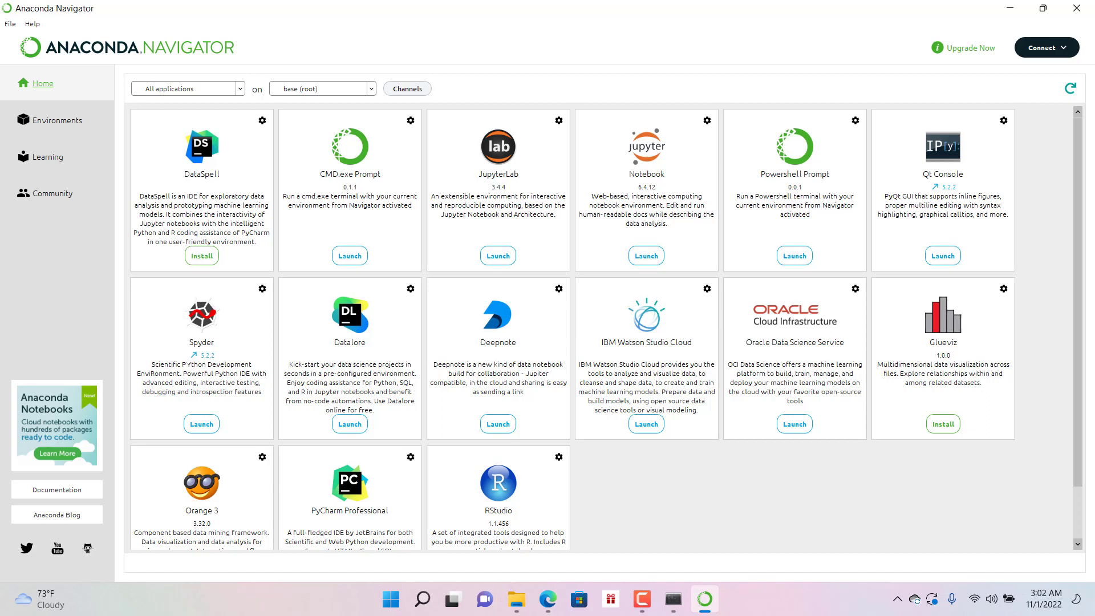
pyautogui.click(646, 256)
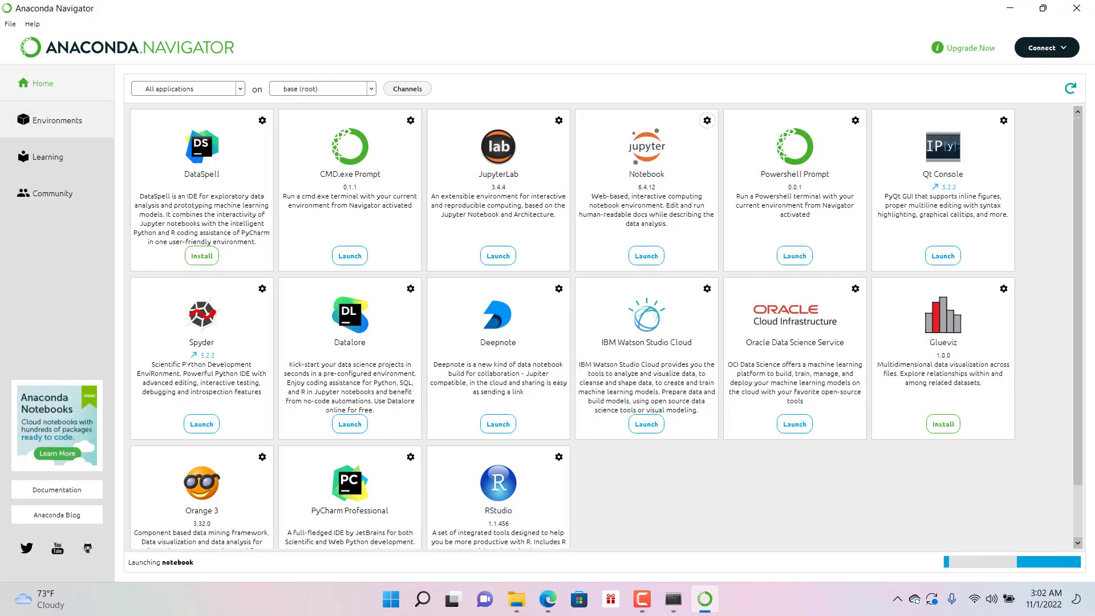
# Review the base (root) environment's packages filtered by Not installed, Updatable and All, ending on the Installed filter.
pyautogui.click(57, 120)
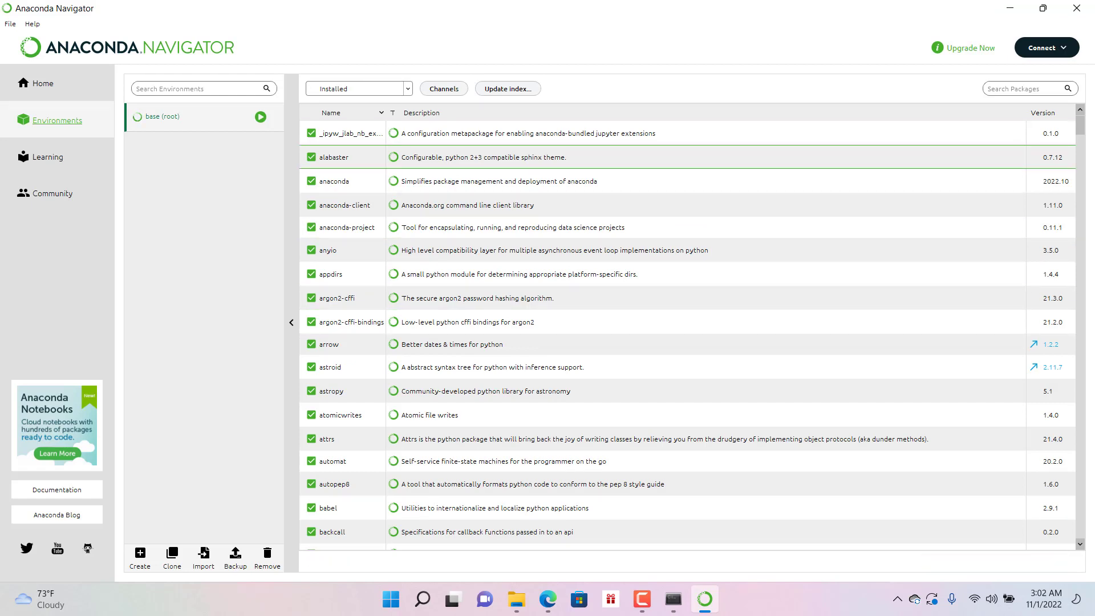
pyautogui.click(358, 89)
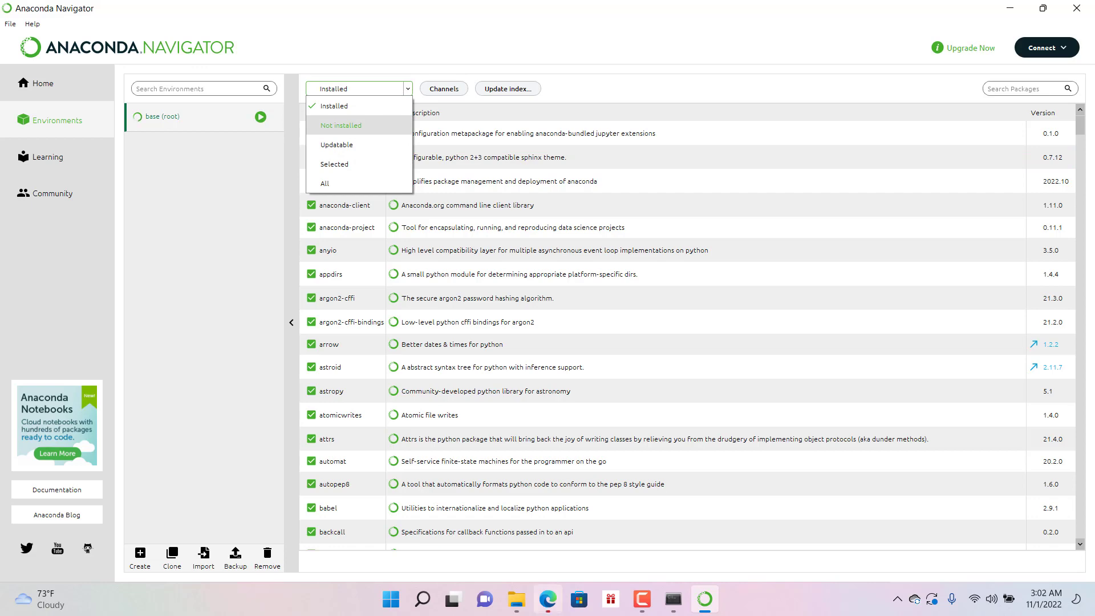
pyautogui.click(341, 124)
pyautogui.click(358, 88)
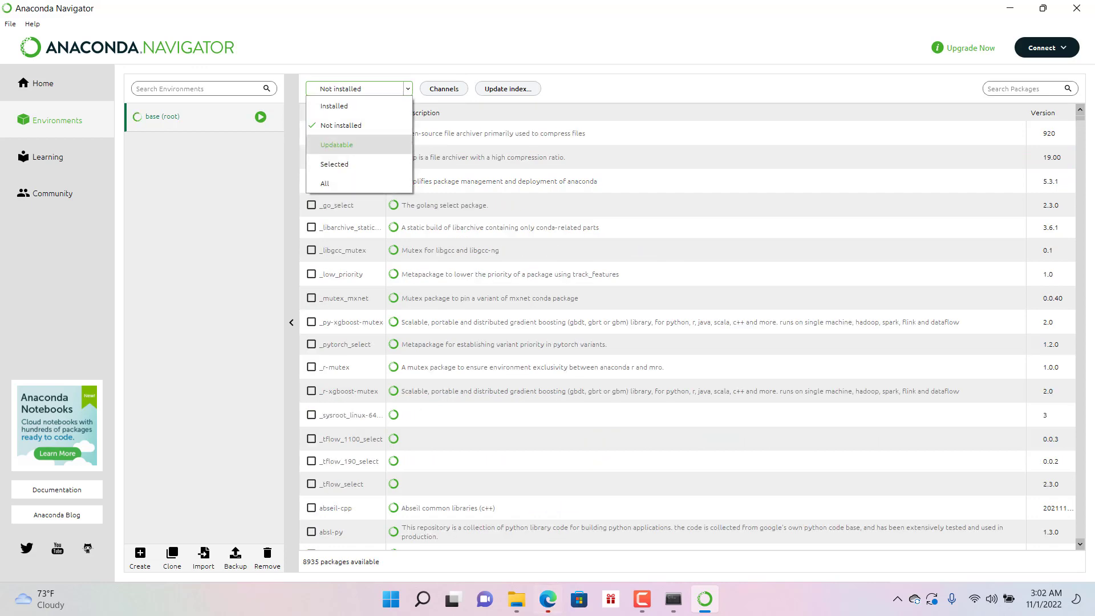
pyautogui.click(336, 144)
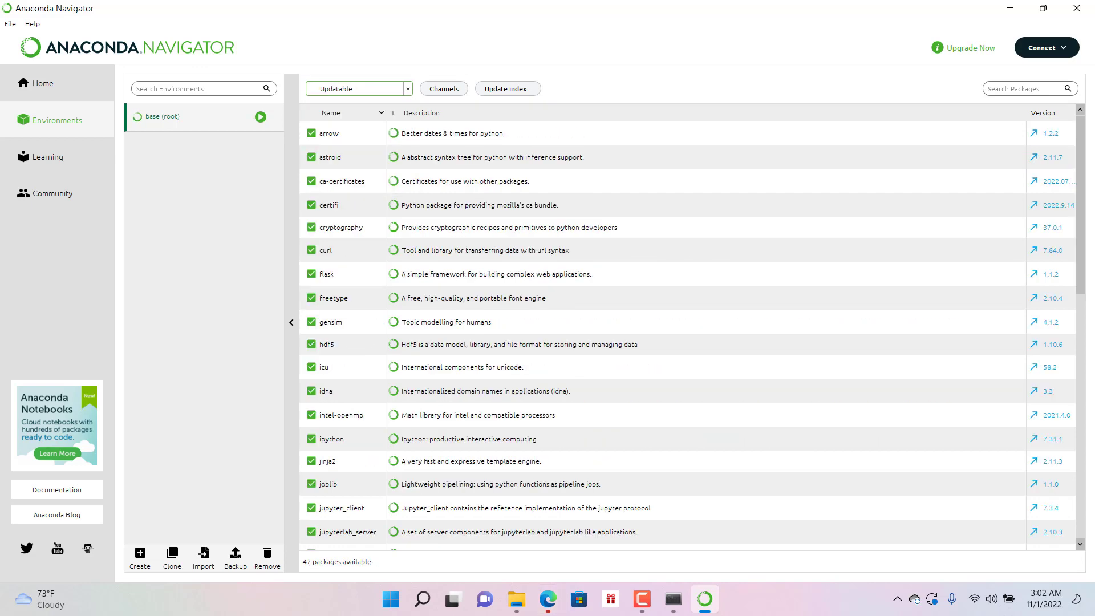
pyautogui.click(358, 89)
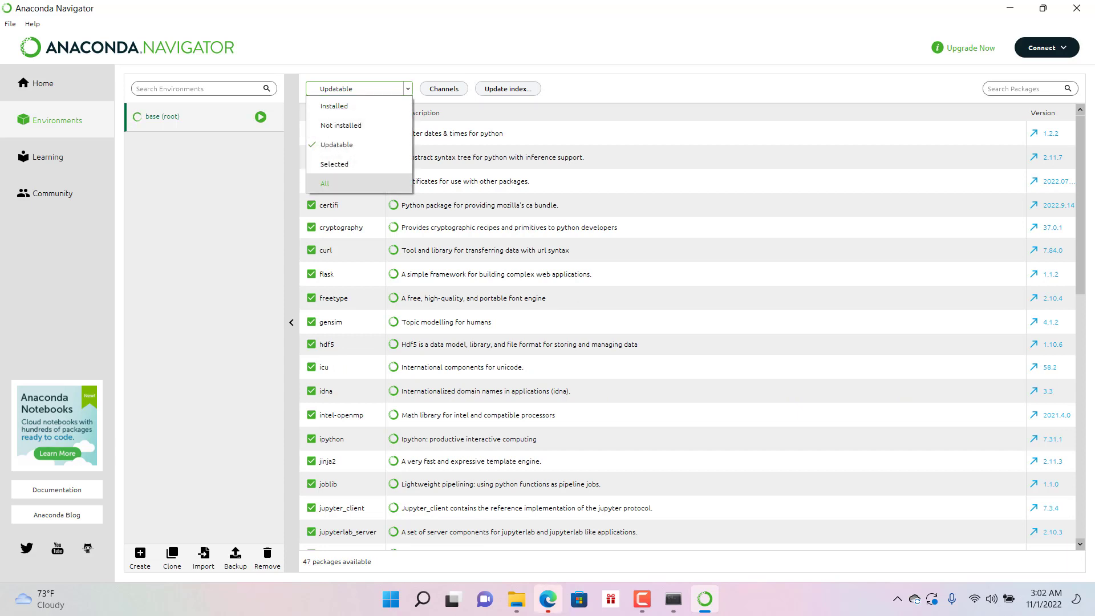
pyautogui.click(325, 183)
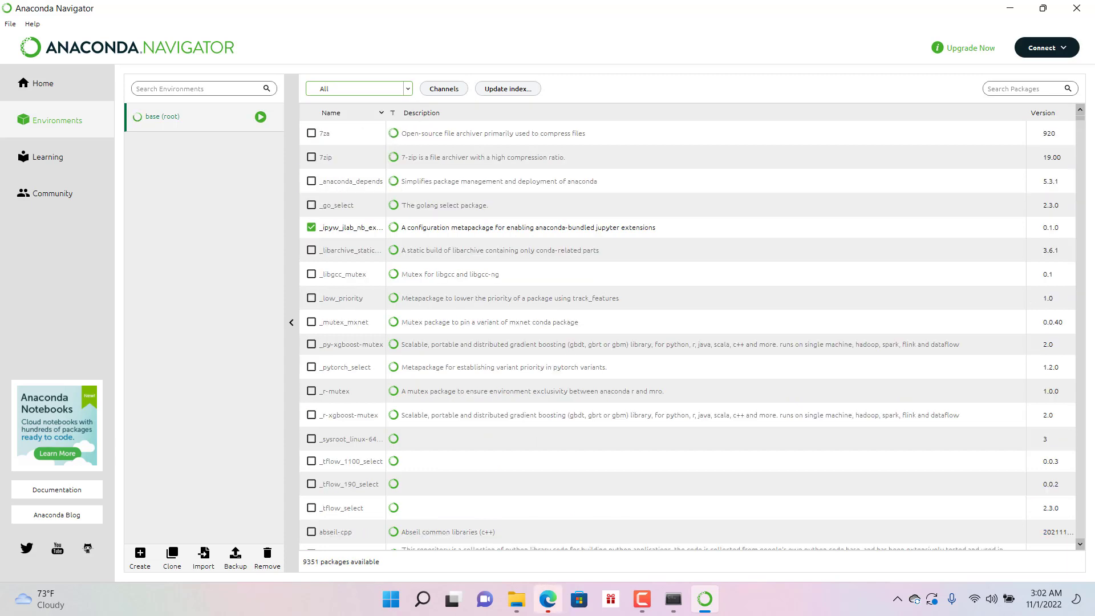
pyautogui.click(358, 89)
pyautogui.click(324, 103)
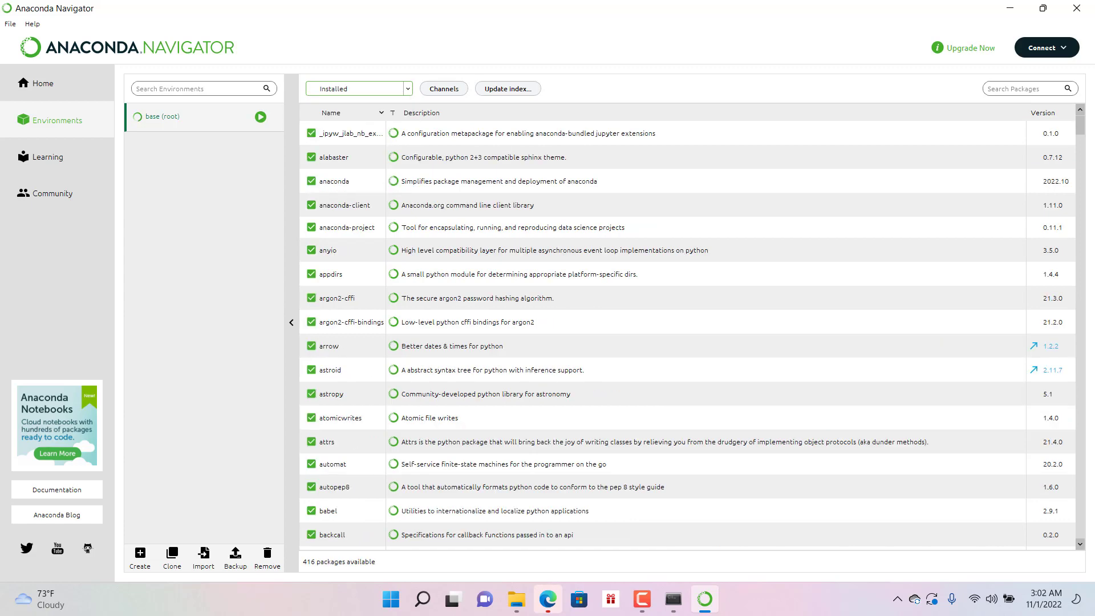
# Look through Navigator's Learning and Community resources, then return to the Home page.
pyautogui.click(47, 157)
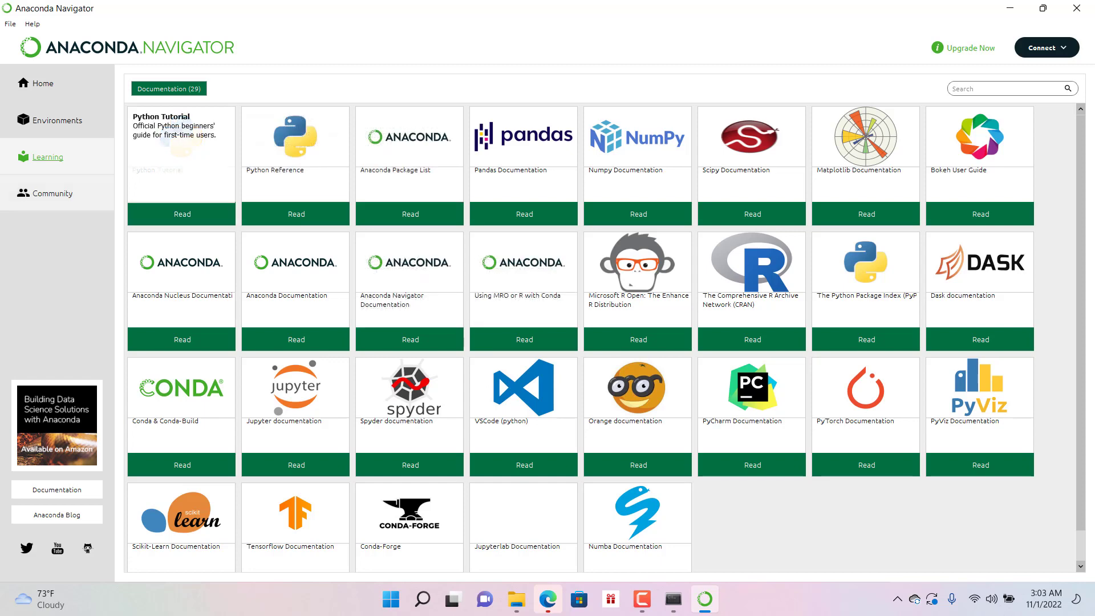
pyautogui.click(46, 194)
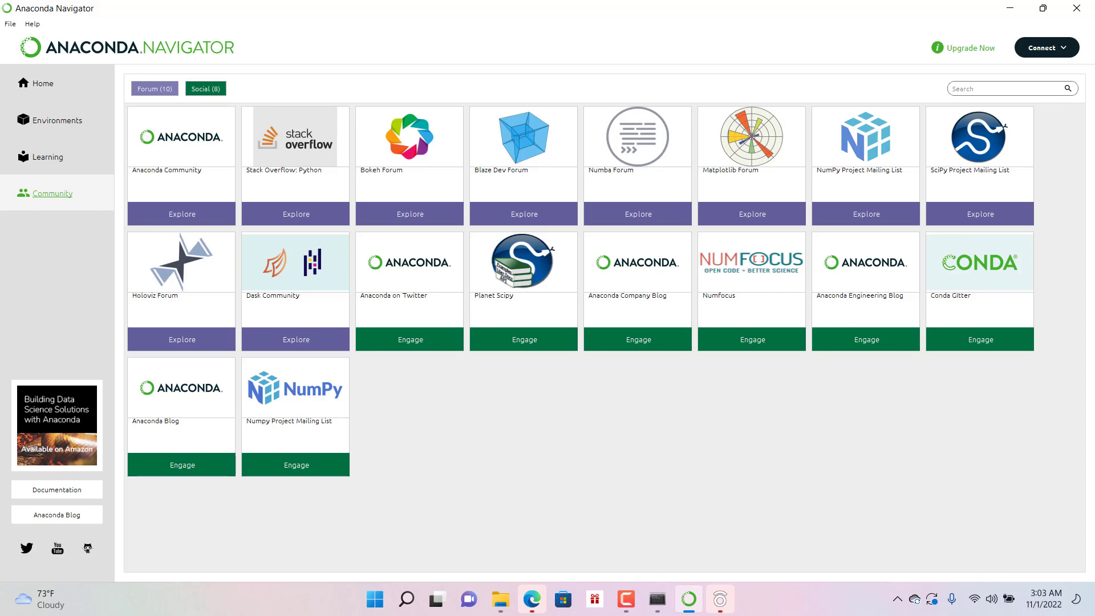
pyautogui.click(57, 121)
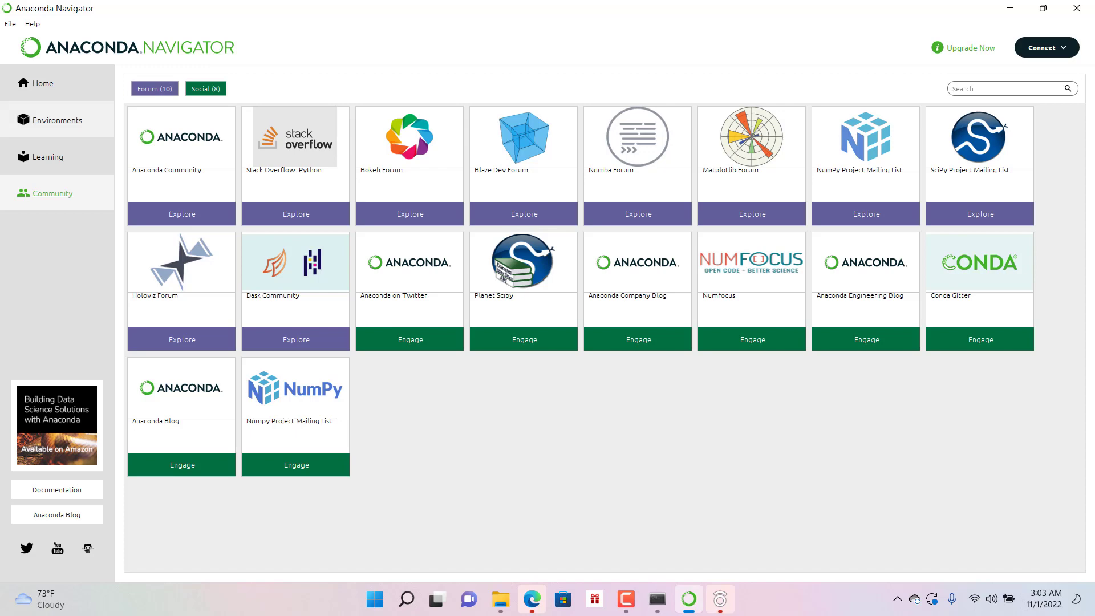
pyautogui.click(42, 83)
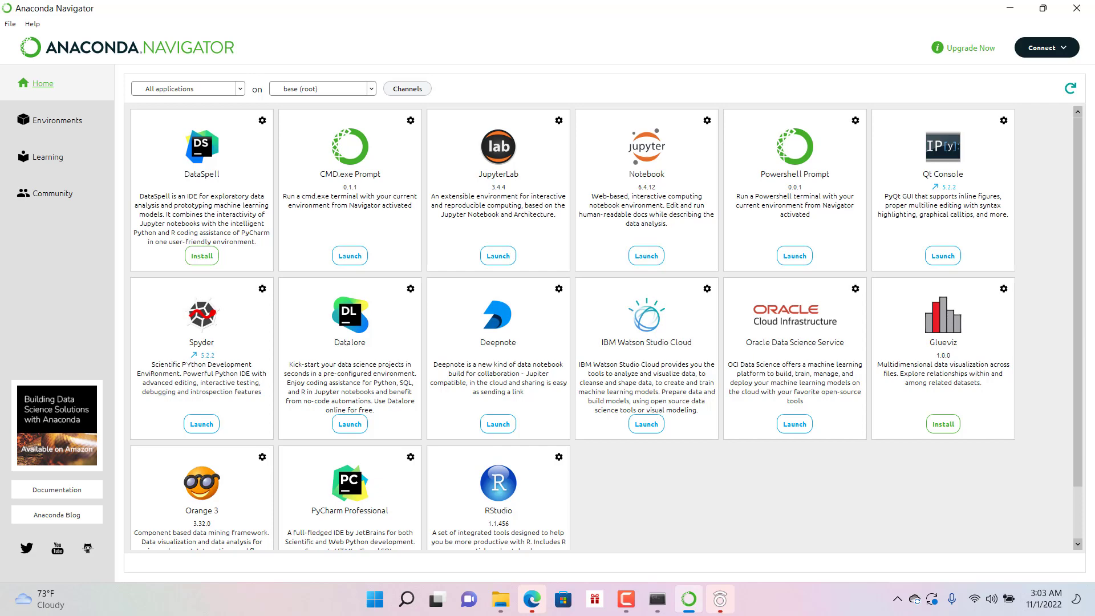
# Launch Jupyter Notebook from Navigator and create a new Python 3 (ipykernel) notebook in the root folder.
pyautogui.click(646, 256)
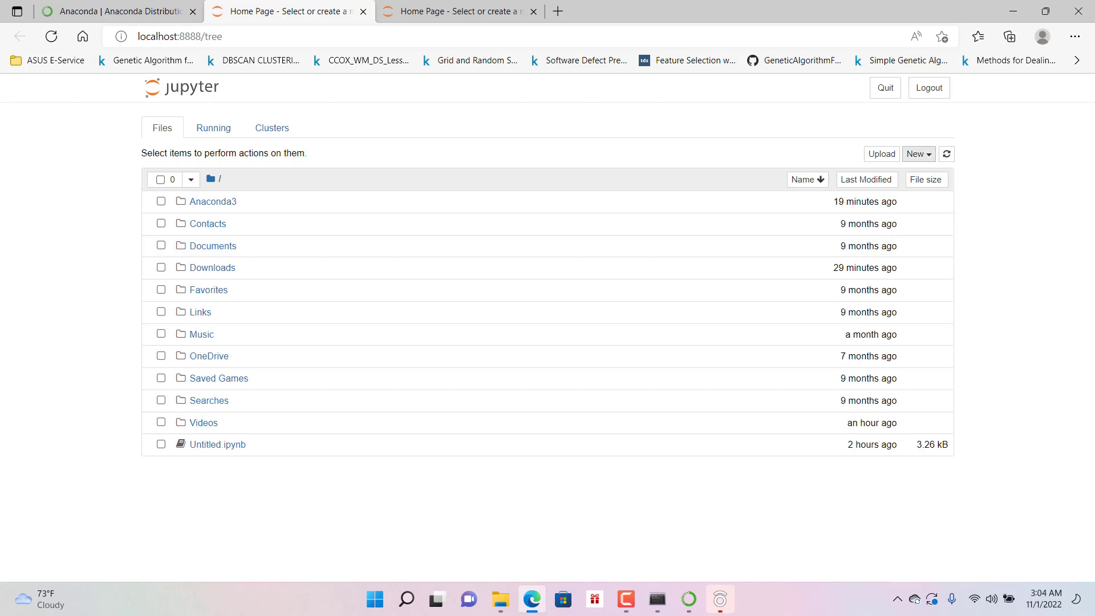
pyautogui.click(918, 154)
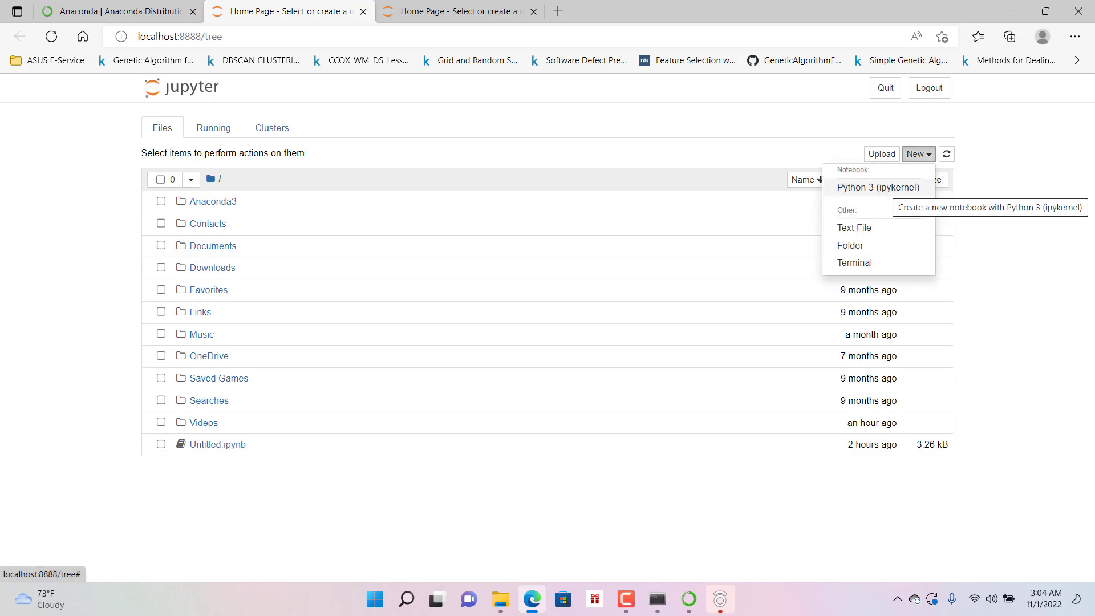
pyautogui.click(884, 188)
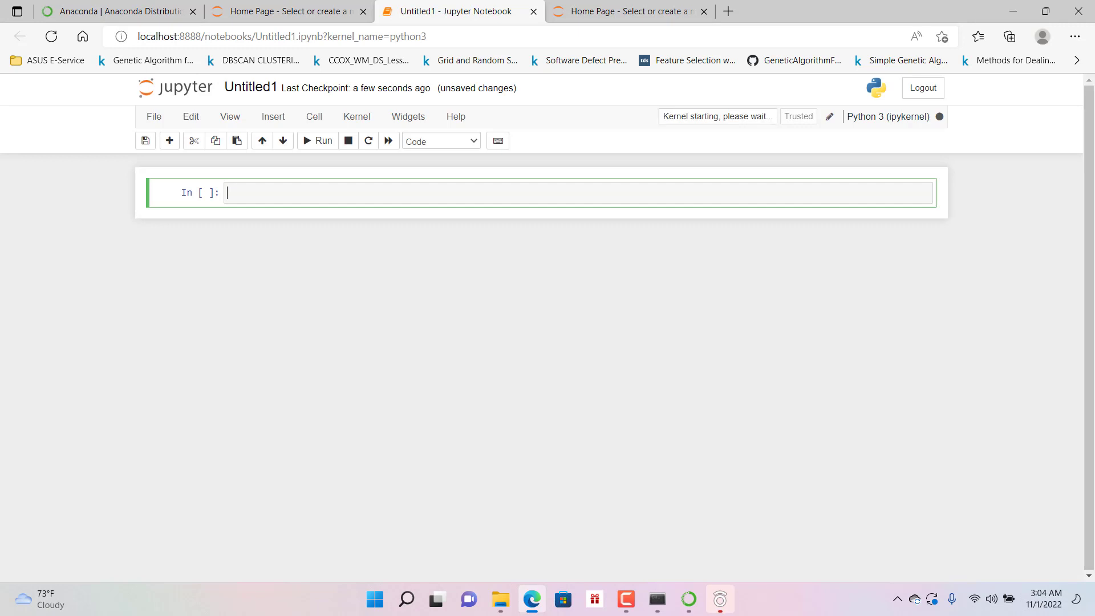
# Add six empty cells below the first cell of the new notebook.
pyautogui.press('Escape')
pyautogui.press('b')
pyautogui.press('b')
pyautogui.press('b')
pyautogui.press('b')
pyautogui.press('b')
pyautogui.press('b')
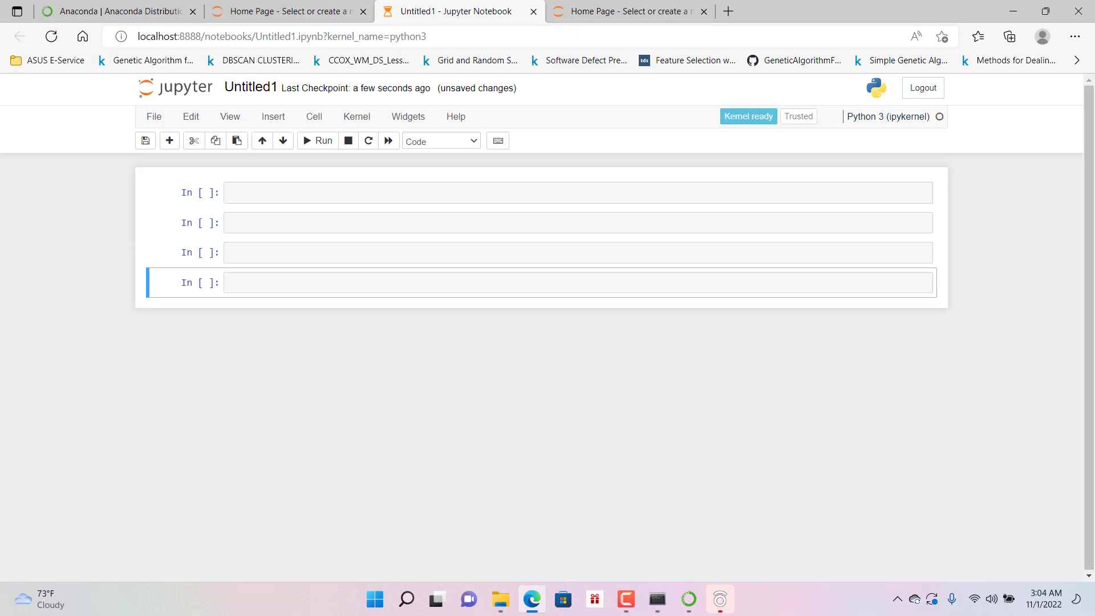
# Enter "import pandas as pd" in the first cell and run it.
pyautogui.click(239, 192)
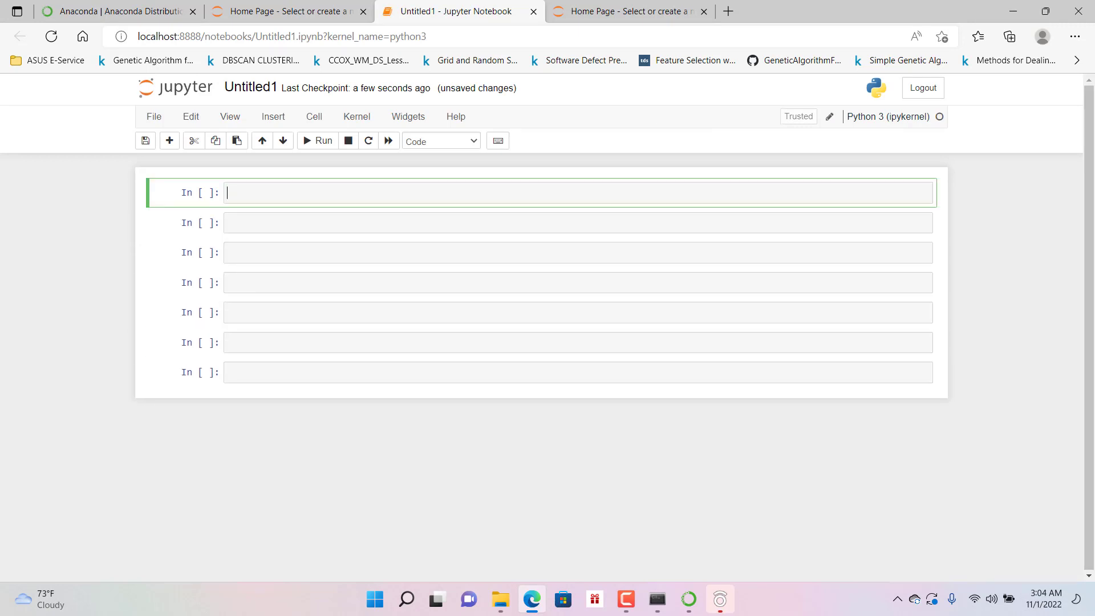
pyautogui.write('import pandas as pd')
pyautogui.hotkey('ctrl', 'Return')
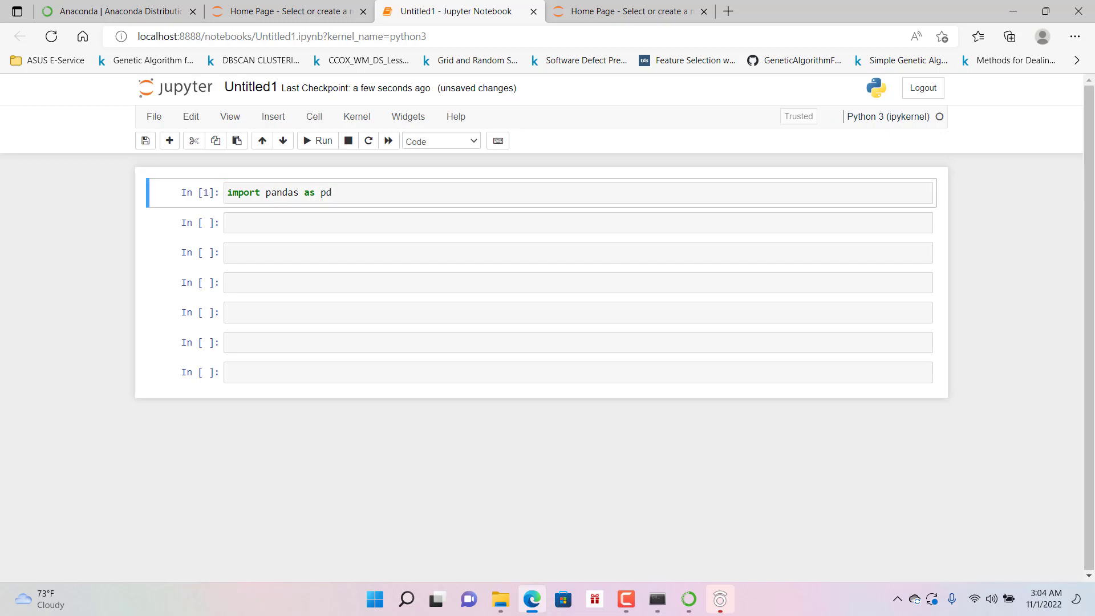
# Enter help() in the second cell and run it to start the Python help utility.
pyautogui.click(228, 223)
pyautogui.write('he')
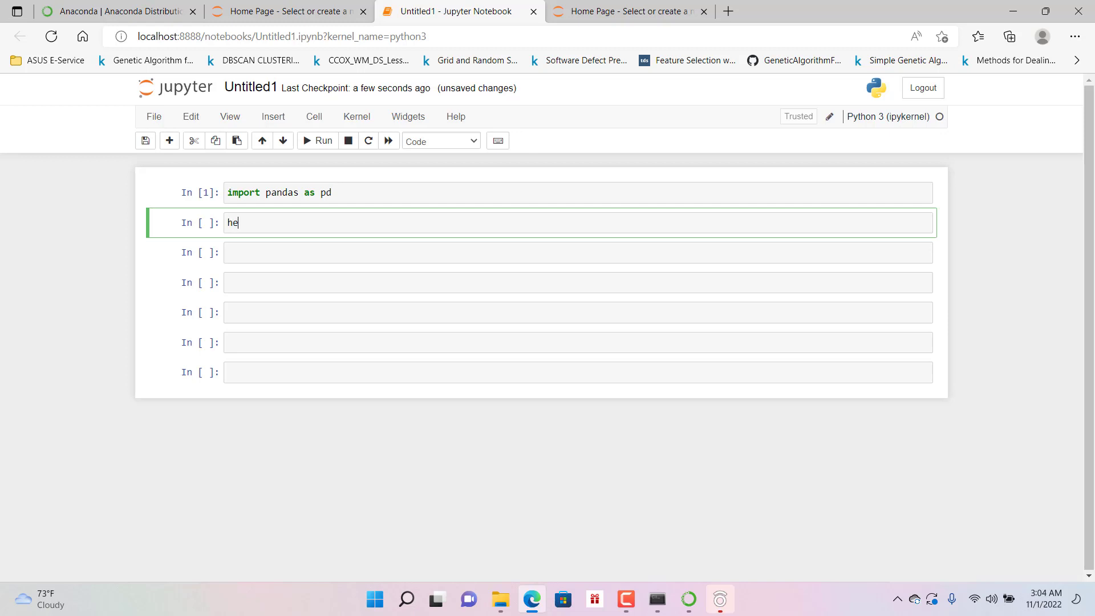
pyautogui.write('lp()')
pyautogui.hotkey('ctrl', 'Return')
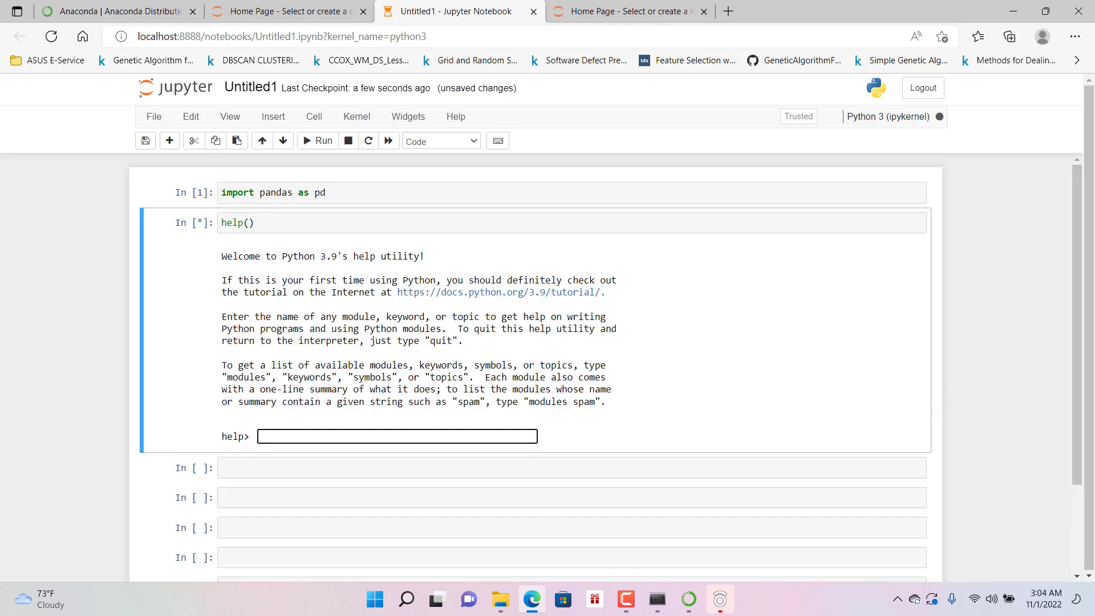
# Query the help utility for pandas and highlight the last FutureWarning in the output.
pyautogui.moveTo(258, 223); pyautogui.dragTo(221, 223)
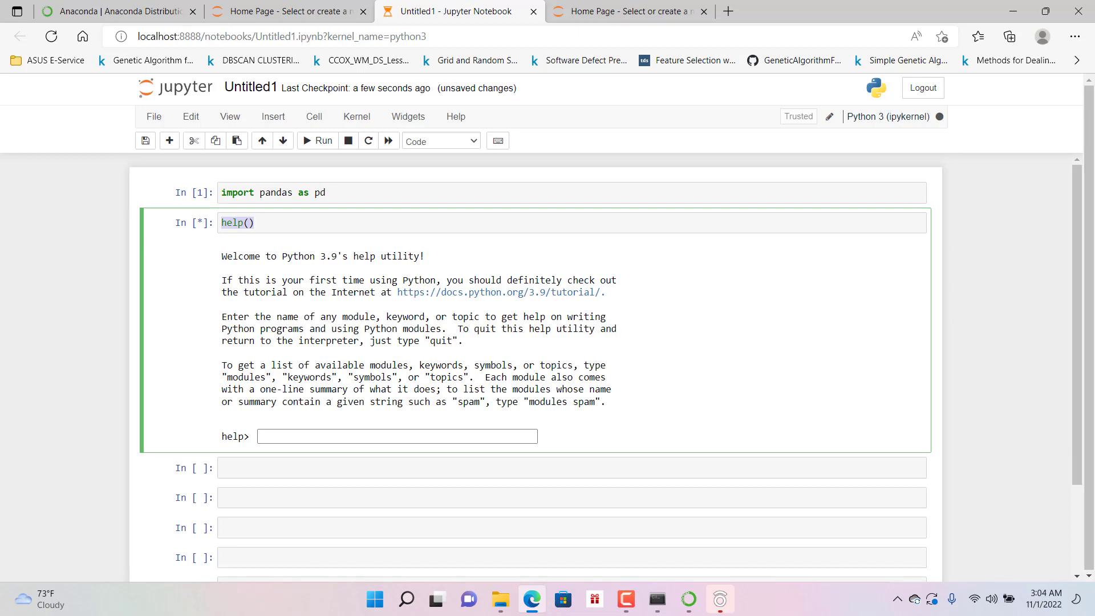
pyautogui.click(273, 436)
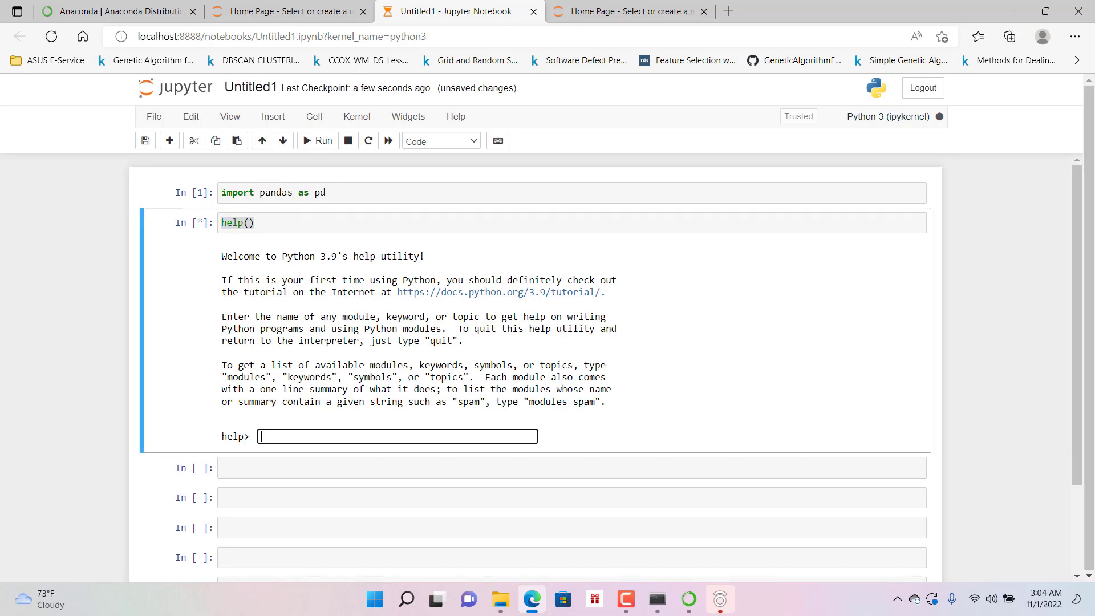
pyautogui.write('pandas')
pyautogui.press('Return')
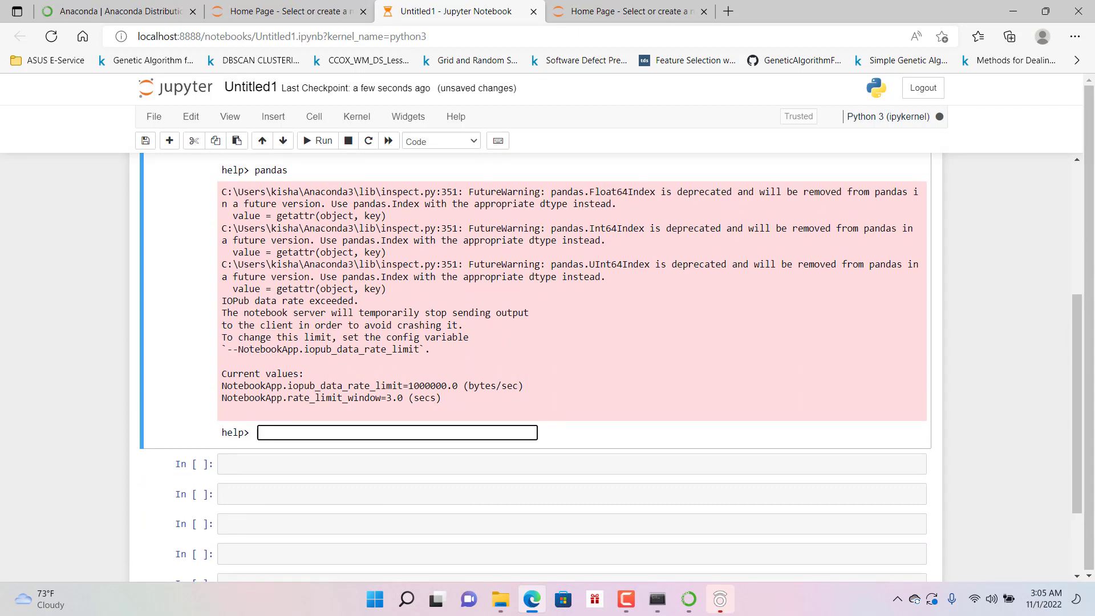
pyautogui.scroll(1, 536, 366)
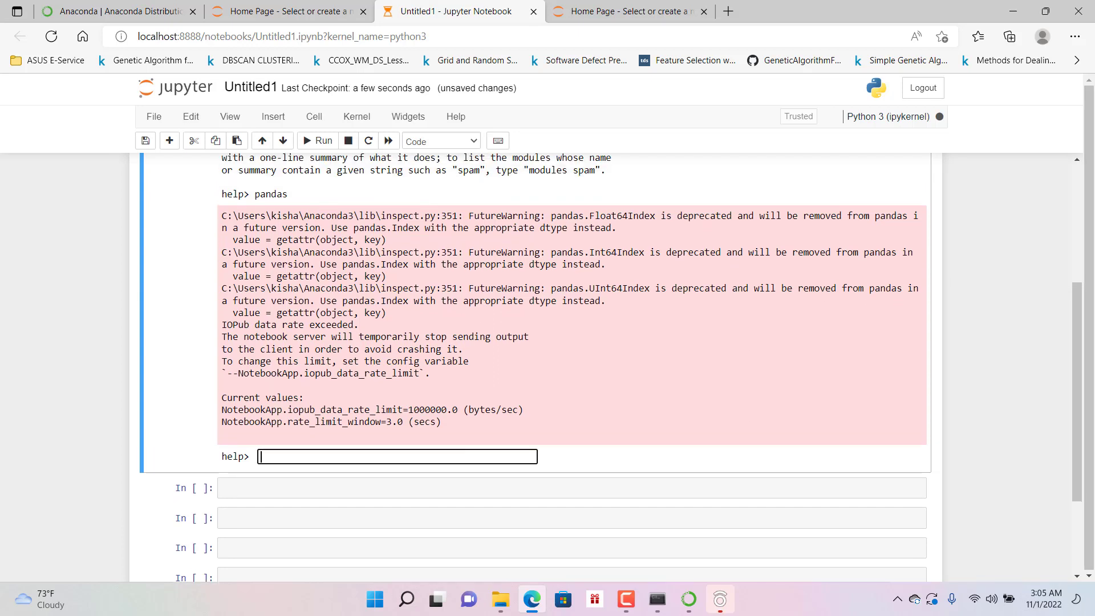
pyautogui.moveTo(243, 288); pyautogui.dragTo(386, 312)
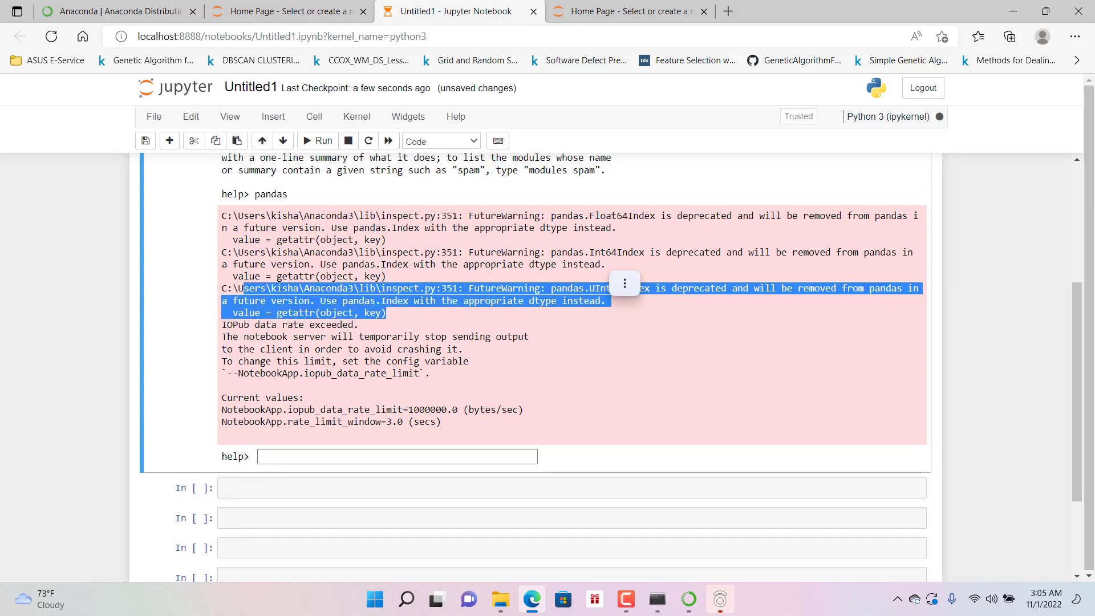
# Query the running help utility for numpy below the pandas output.
pyautogui.click(342, 456)
pyautogui.write('nump')
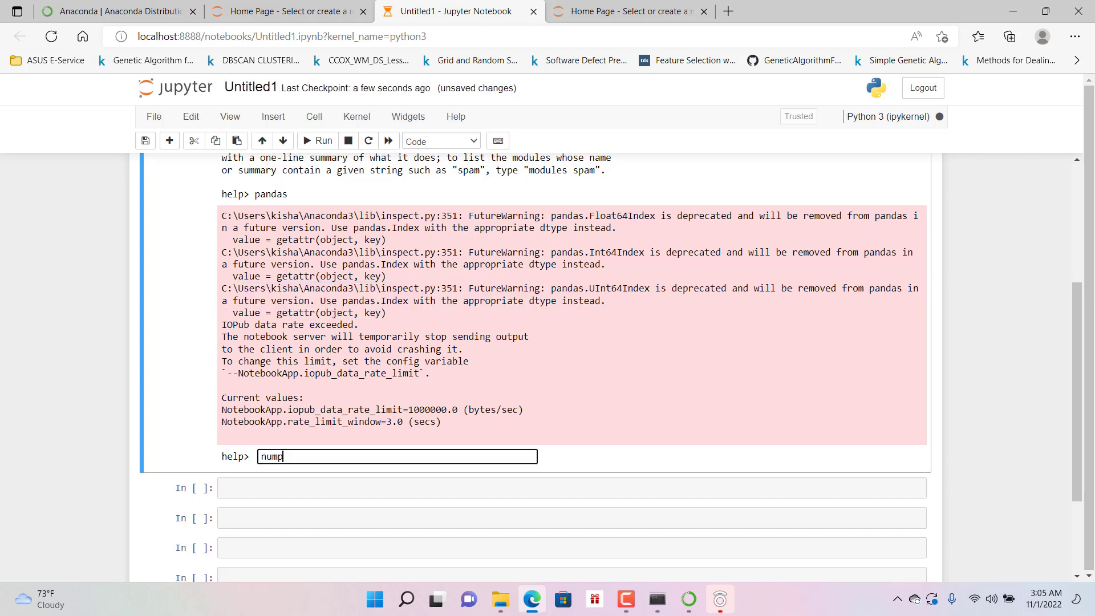
pyautogui.write('y')
pyautogui.press('Return')
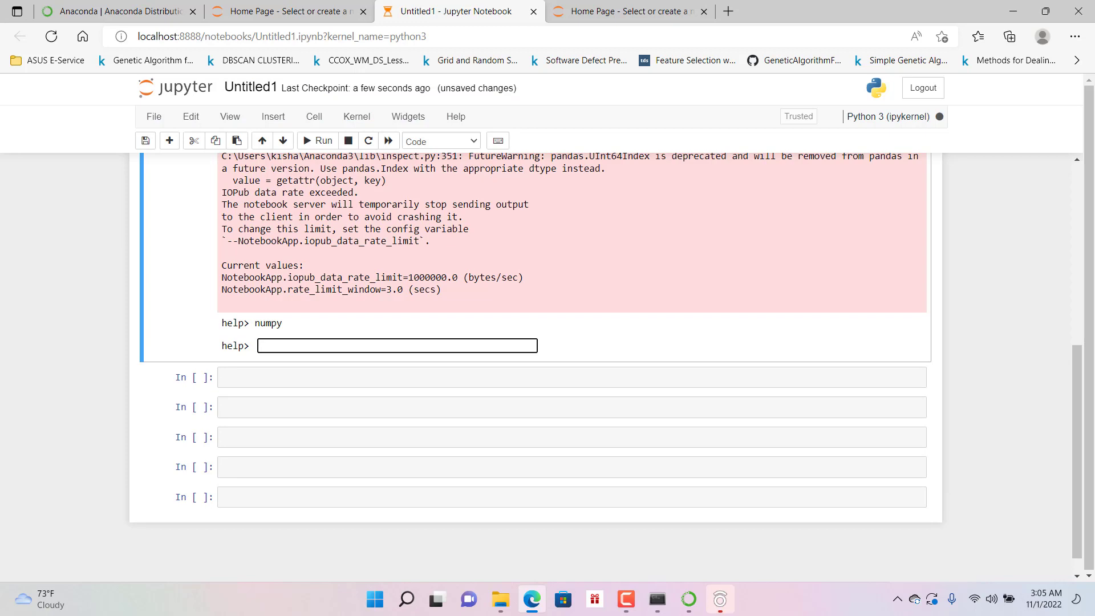
# Interrupt the kernel and rerun the help() cell to start a fresh help session.
pyautogui.scroll(6, 548, 365)
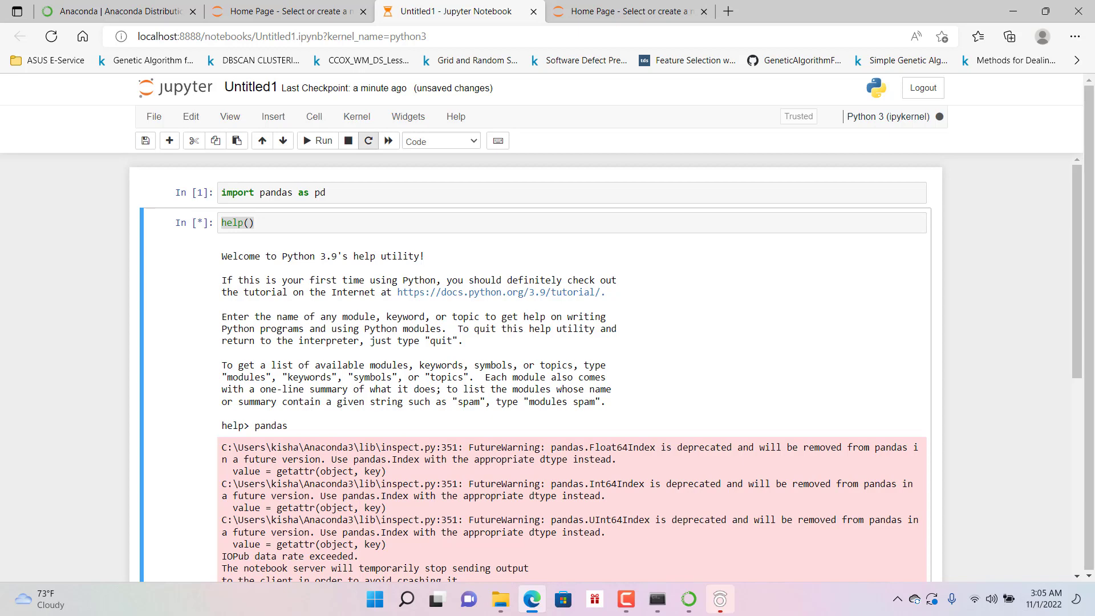
pyautogui.click(348, 141)
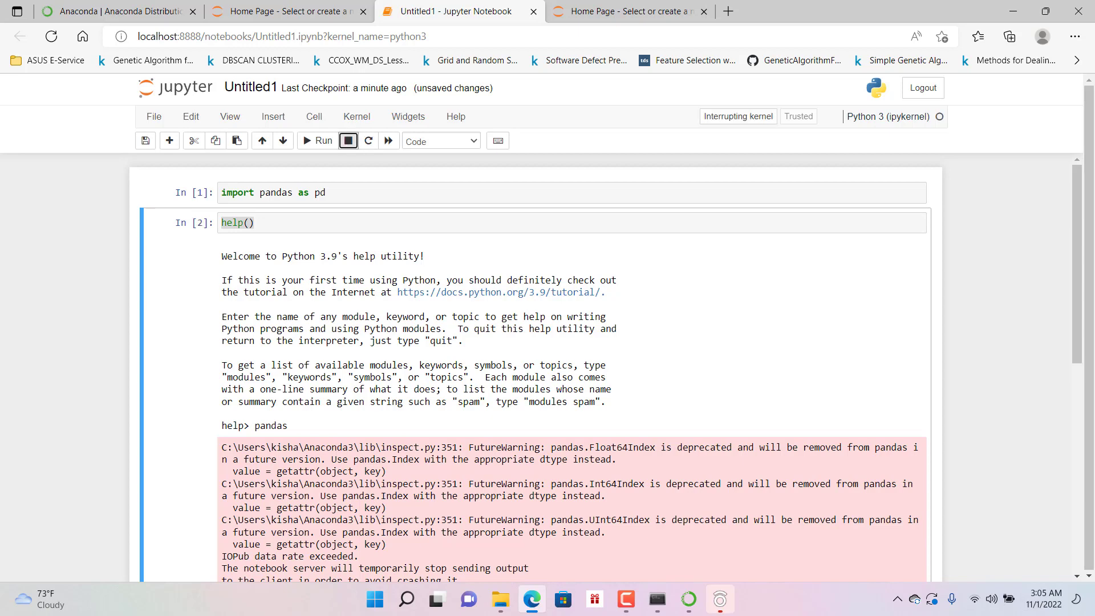
pyautogui.click(255, 223)
pyautogui.hotkey('ctrl', 'Return')
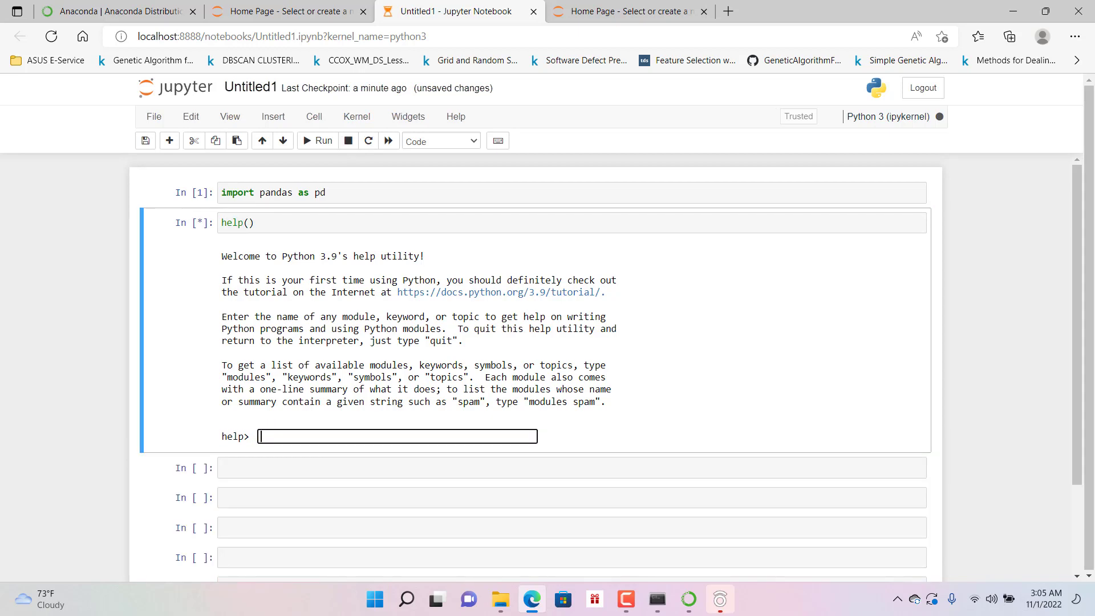
# Query the fresh help session for numpy and highlight the features listed under Provides in the package description.
pyautogui.write('numpy')
pyautogui.press('Return')
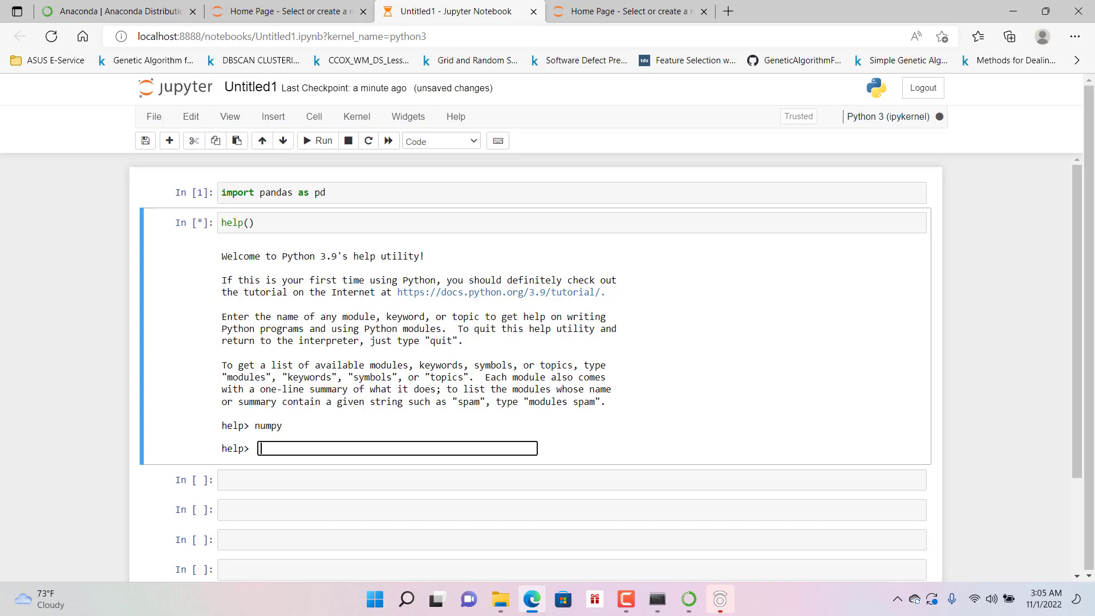
pyautogui.scroll(-9, 535, 368)
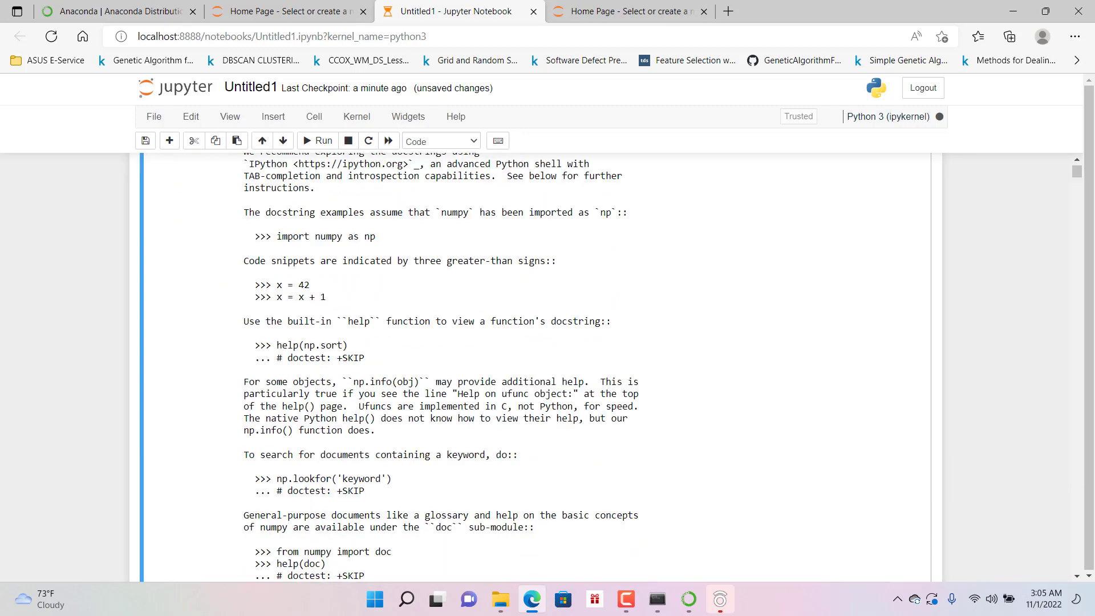
pyautogui.scroll(3, 535, 368)
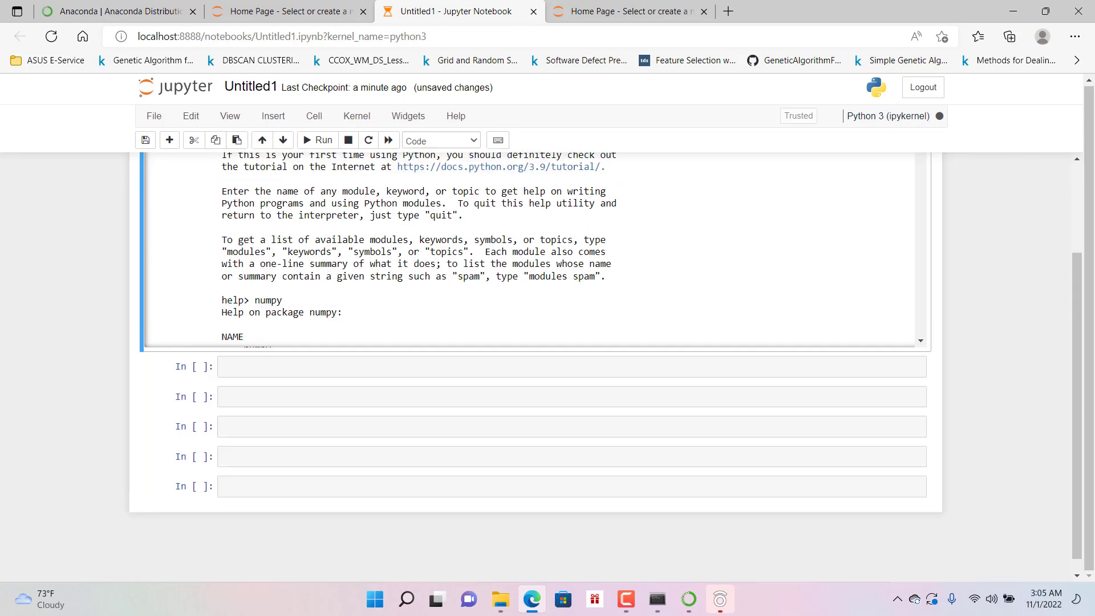
pyautogui.scroll(-3, 530, 354)
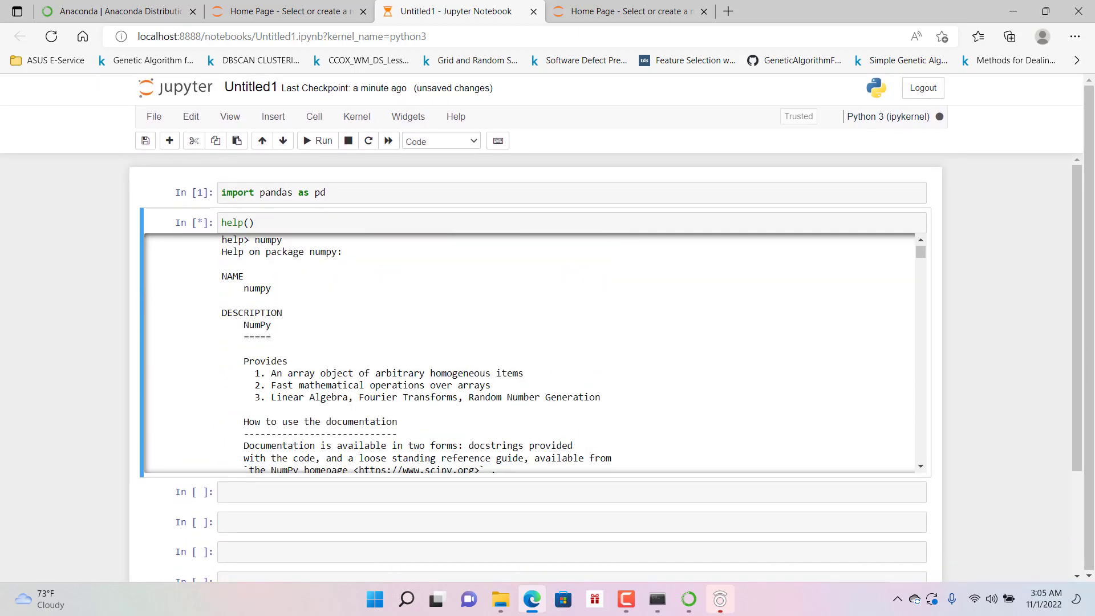
pyautogui.moveTo(271, 373); pyautogui.dragTo(600, 397)
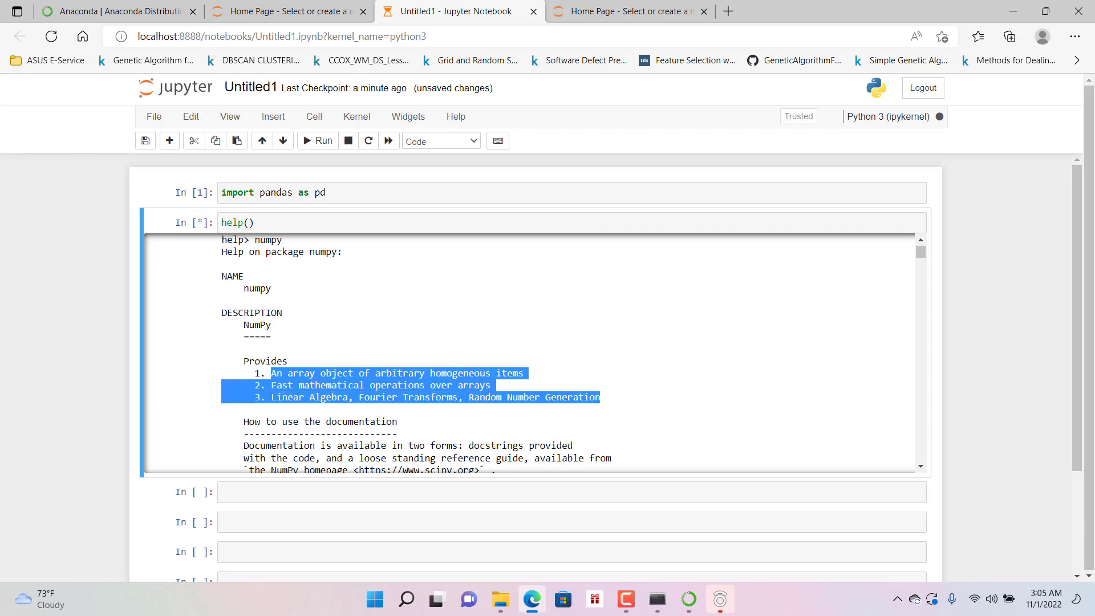
pyautogui.click(653, 372)
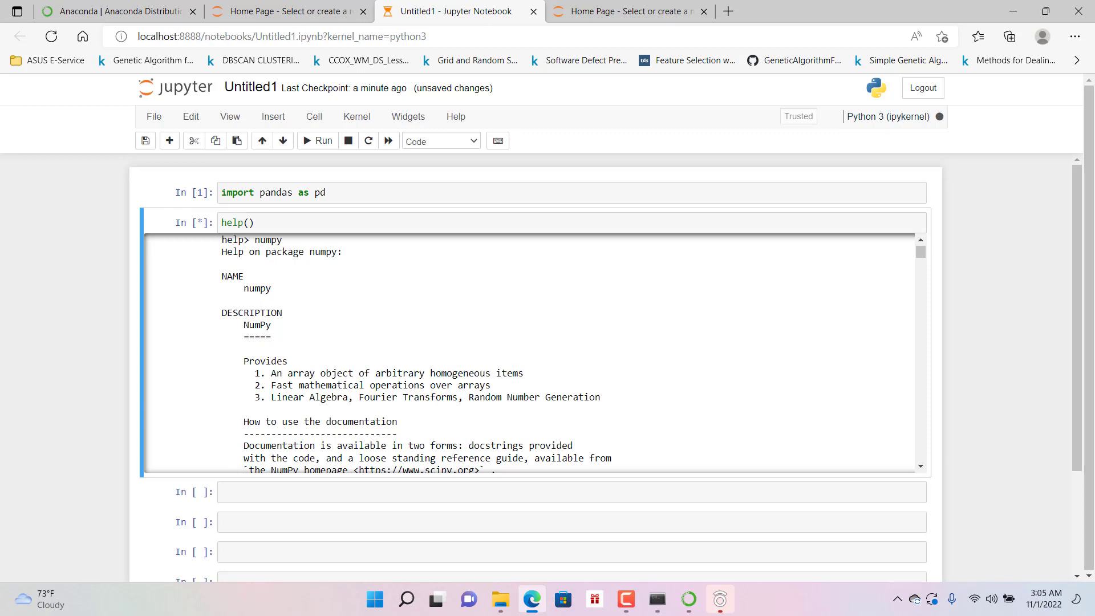
pyautogui.moveTo(468, 397); pyautogui.dragTo(536, 397)
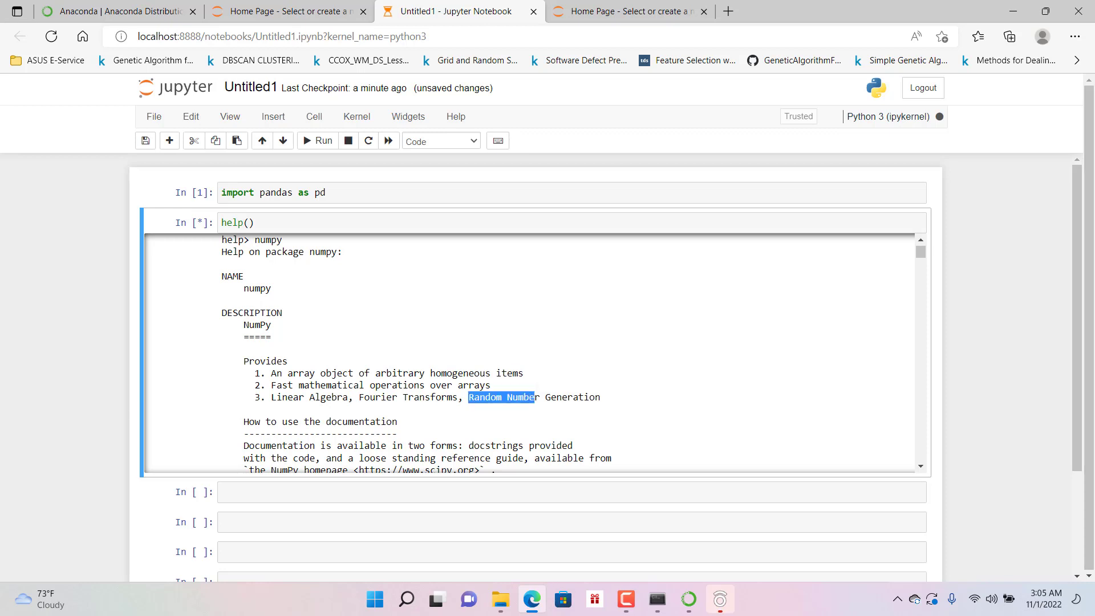
pyautogui.moveTo(392, 385); pyautogui.dragTo(507, 397)
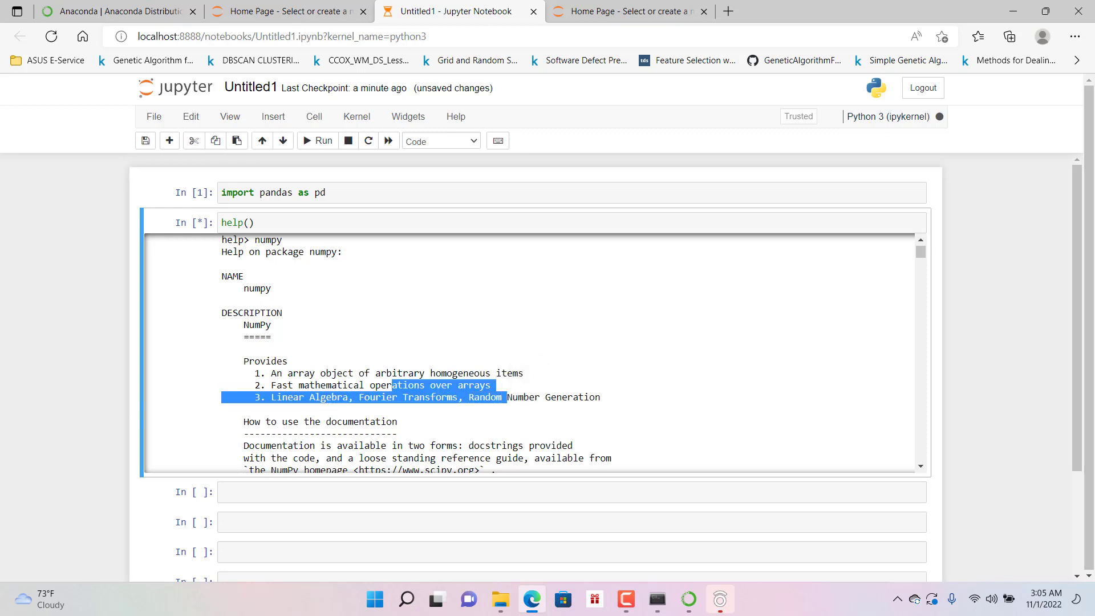
# Read the numpy documentation usage notes, highlighting the "import numpy as np" example, and examine the code snippets.
pyautogui.scroll(-4, 530, 354)
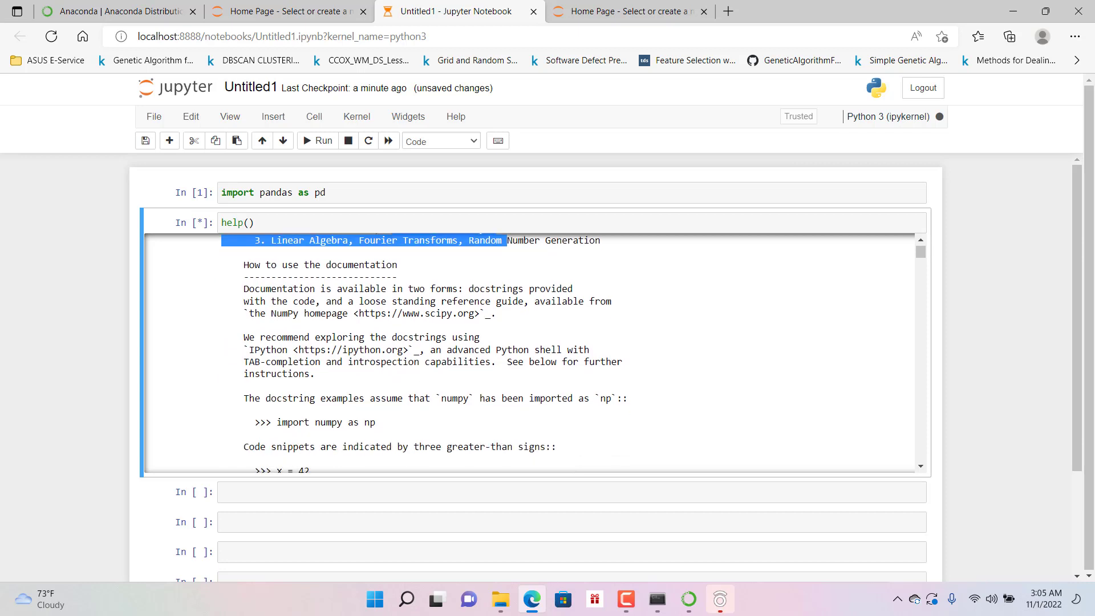
pyautogui.scroll(-2, 530, 354)
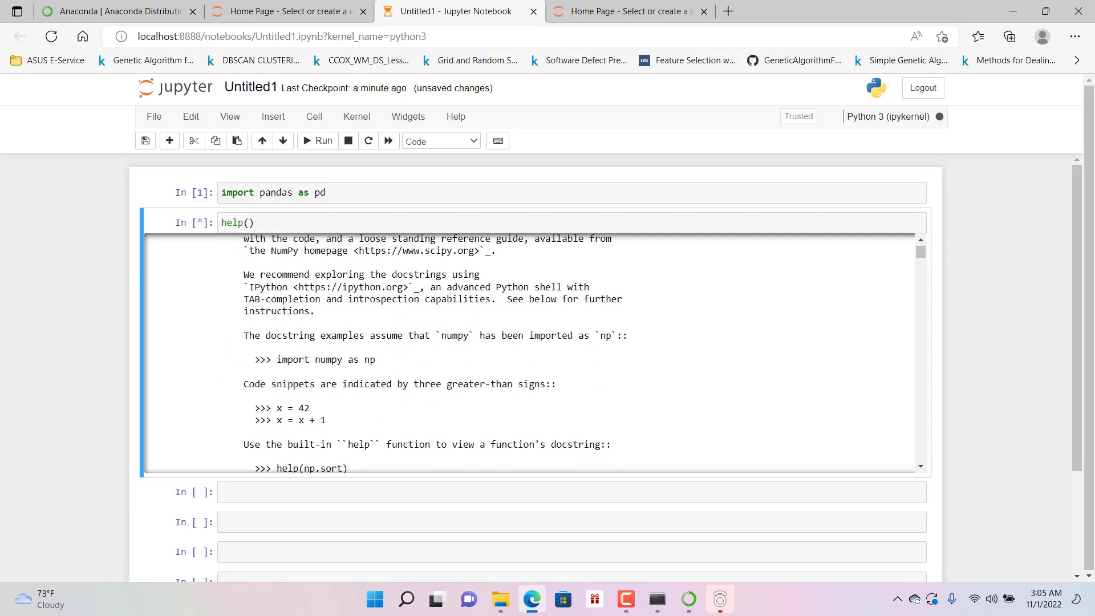
pyautogui.moveTo(277, 359); pyautogui.dragTo(375, 359)
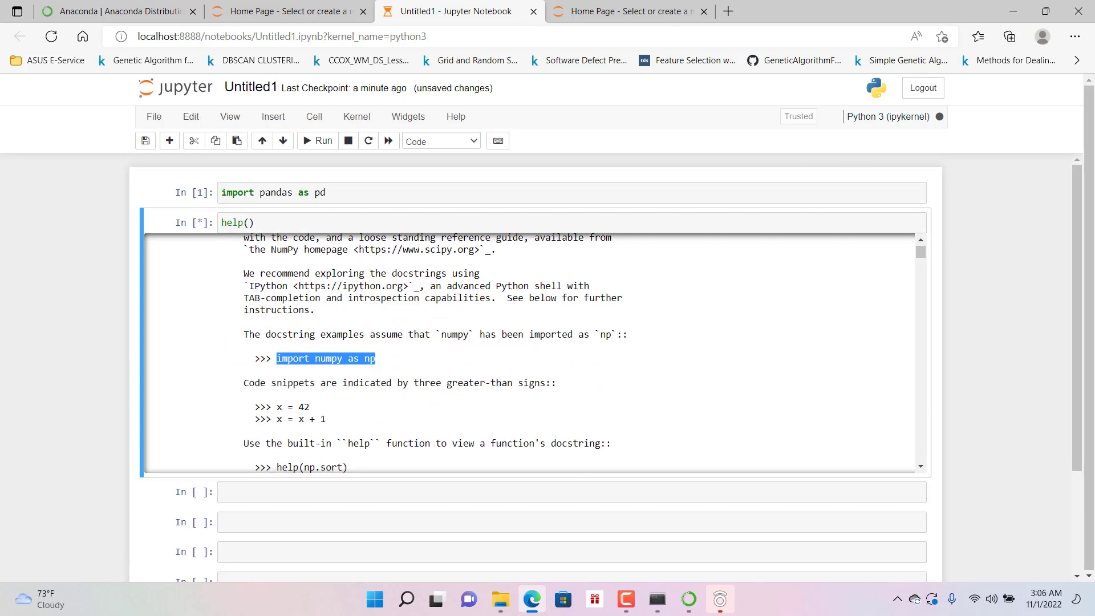
pyautogui.scroll(-2, 530, 353)
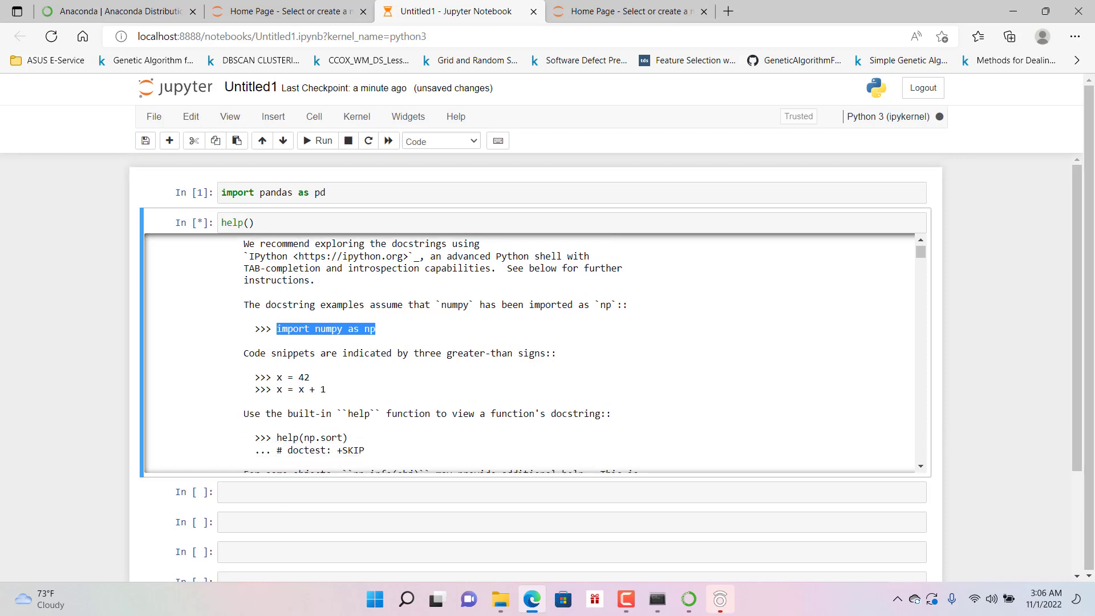
pyautogui.moveTo(277, 339); pyautogui.dragTo(359, 331)
pyautogui.click(277, 339)
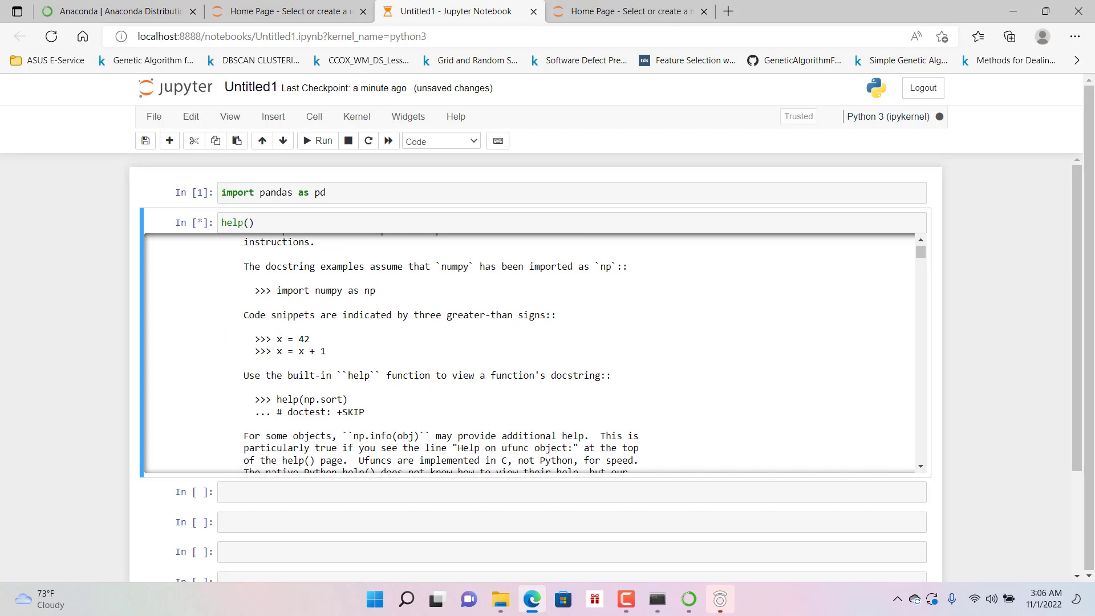
# Review the rest of the numpy help, including available subpackages, utilities, package contents, submodules and classes, and return to its beginning.
pyautogui.scroll(-2, 530, 353)
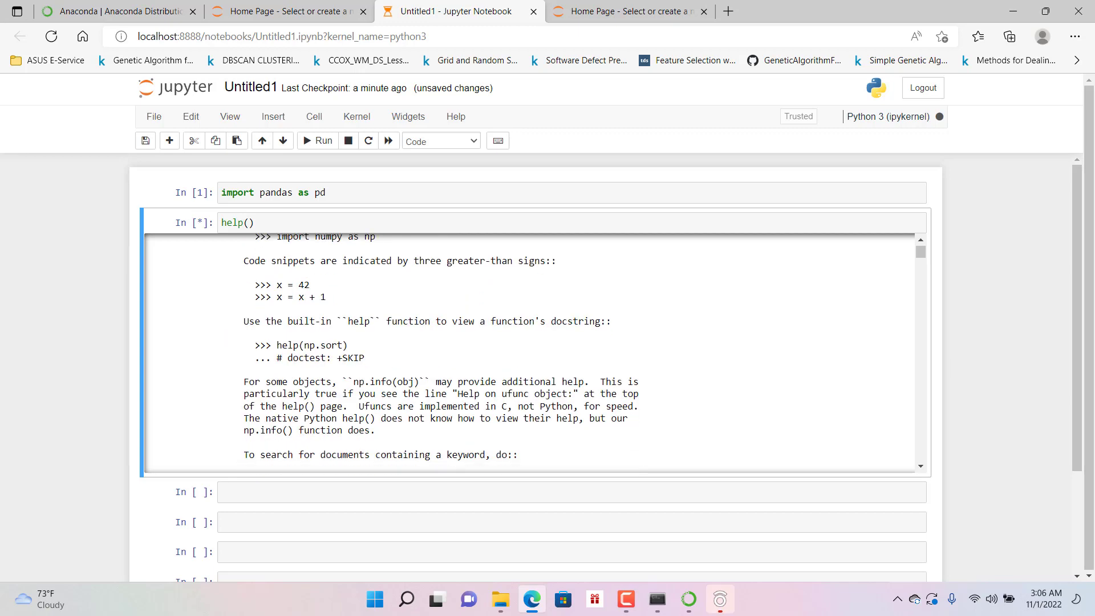
pyautogui.scroll(-2, 530, 353)
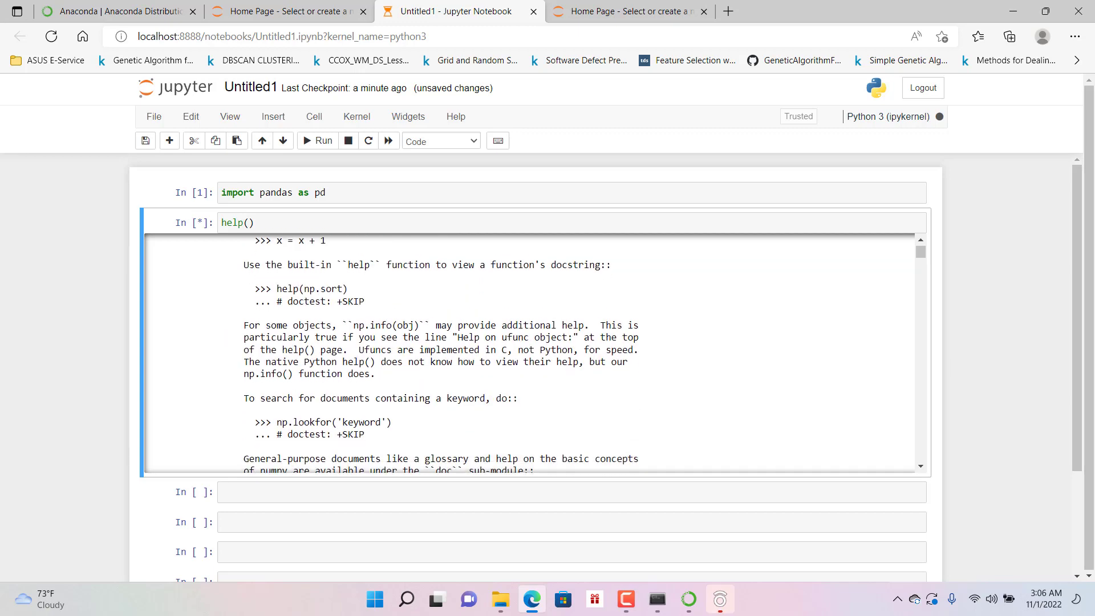
pyautogui.scroll(-2, 531, 354)
pyautogui.scroll(-5, 530, 353)
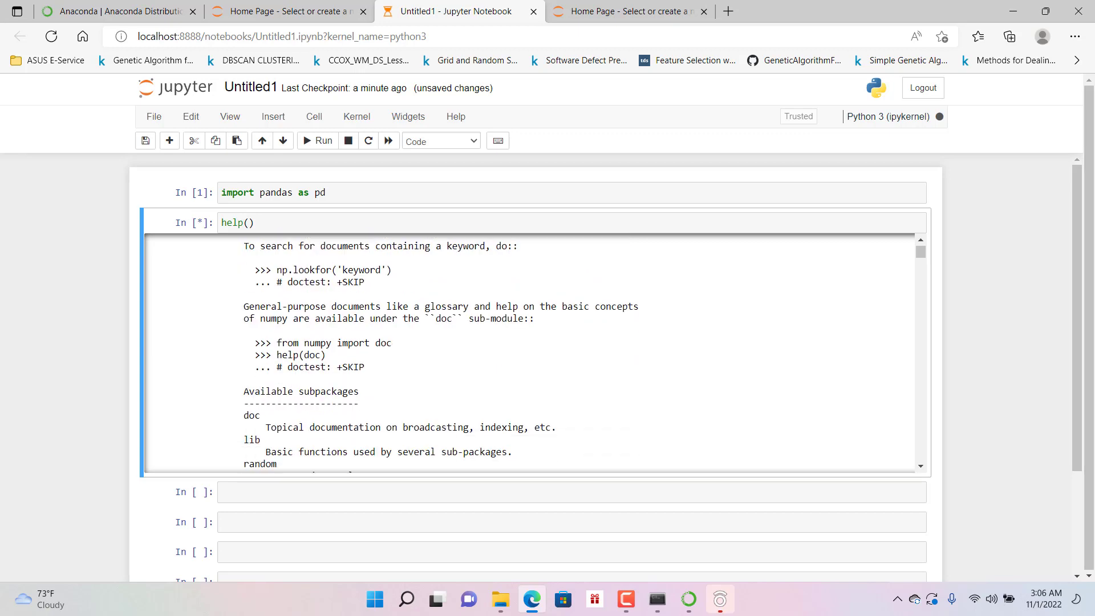
pyautogui.scroll(-6, 530, 353)
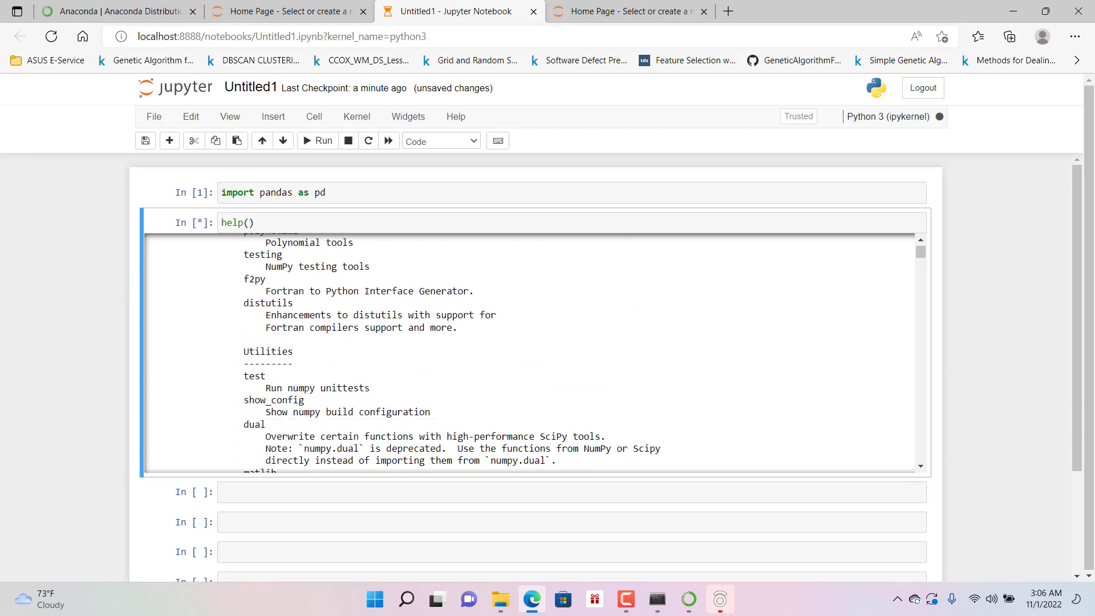
pyautogui.scroll(2, 530, 354)
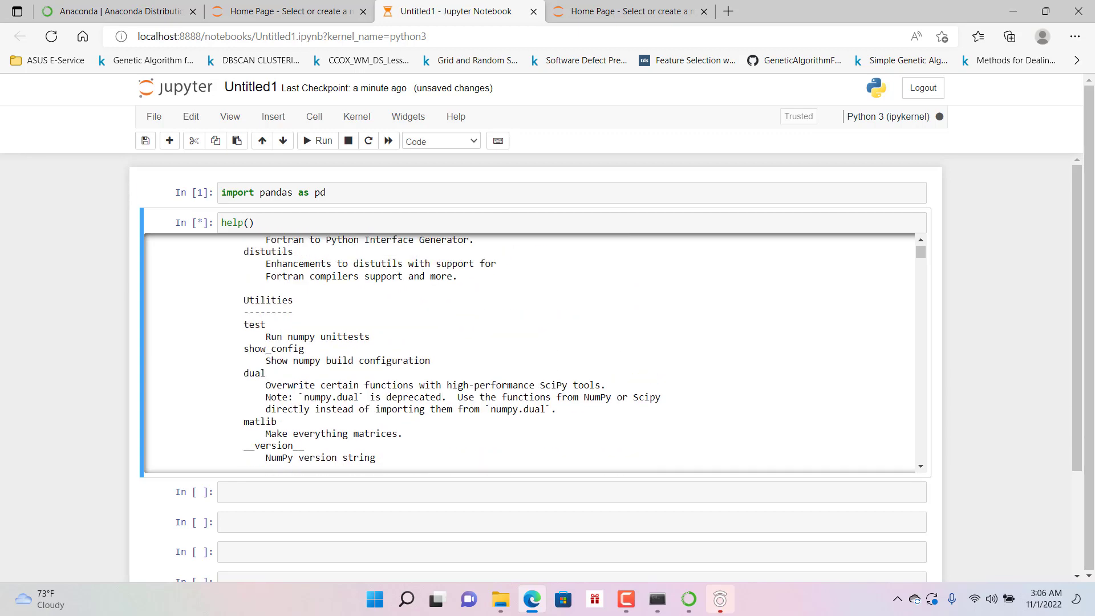
pyautogui.moveTo(310, 336); pyautogui.dragTo(265, 373)
pyautogui.scroll(-1, 531, 354)
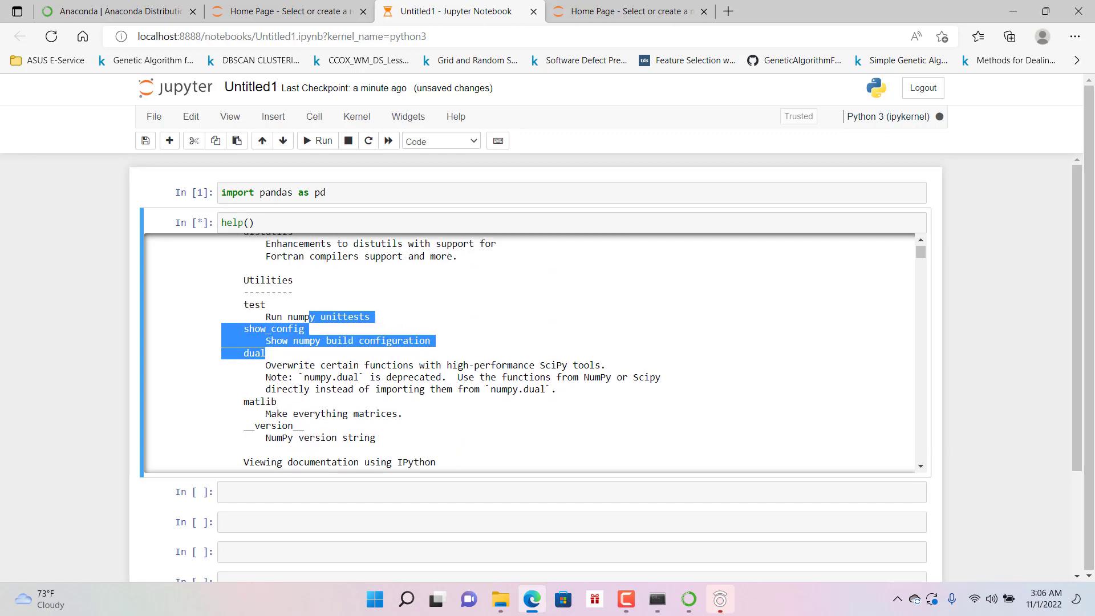
pyautogui.scroll(-8, 530, 354)
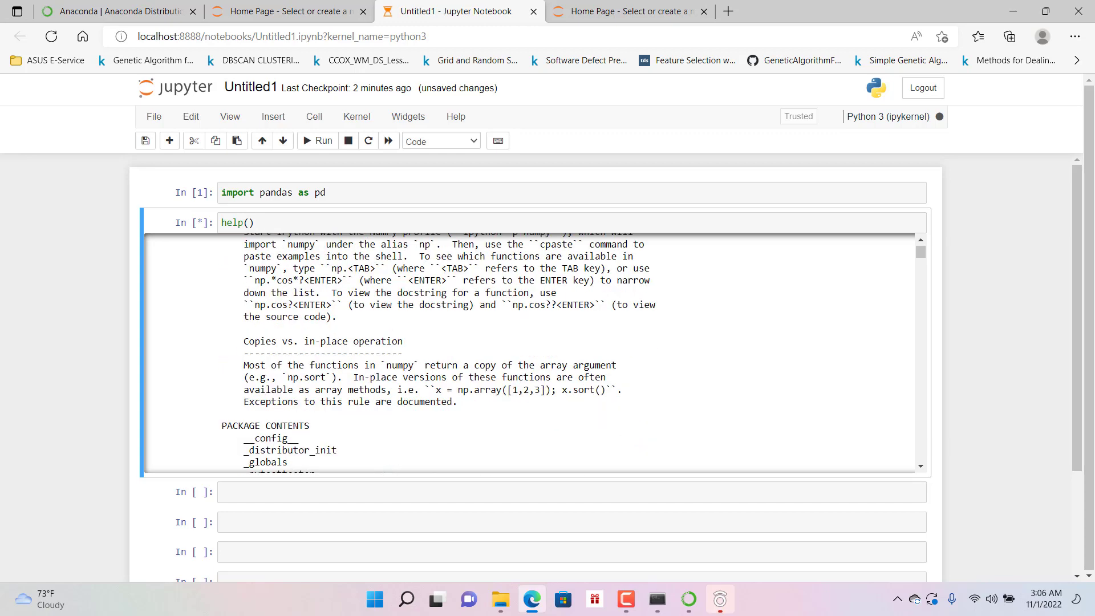
pyautogui.scroll(-7, 530, 354)
pyautogui.scroll(2, 530, 354)
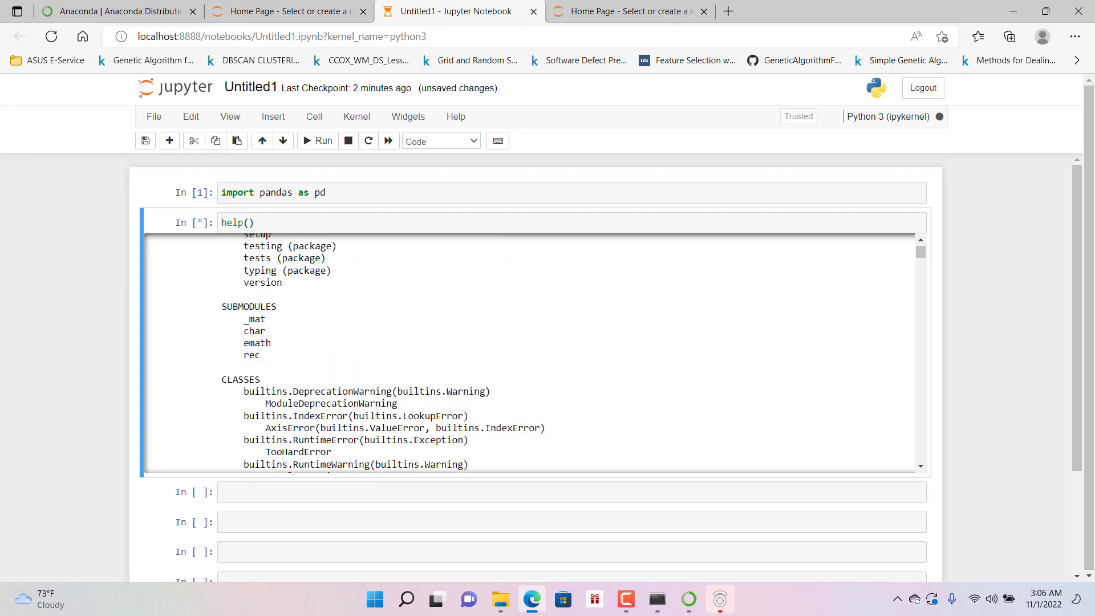
pyautogui.scroll(-6, 530, 353)
pyautogui.scroll(14, 530, 353)
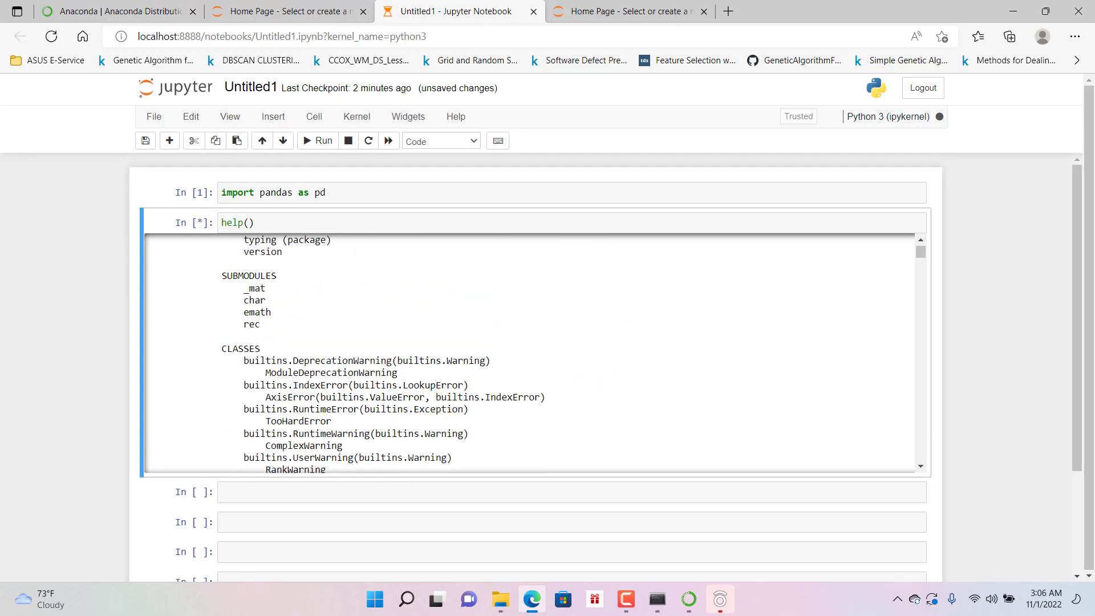
pyautogui.scroll(15, 530, 354)
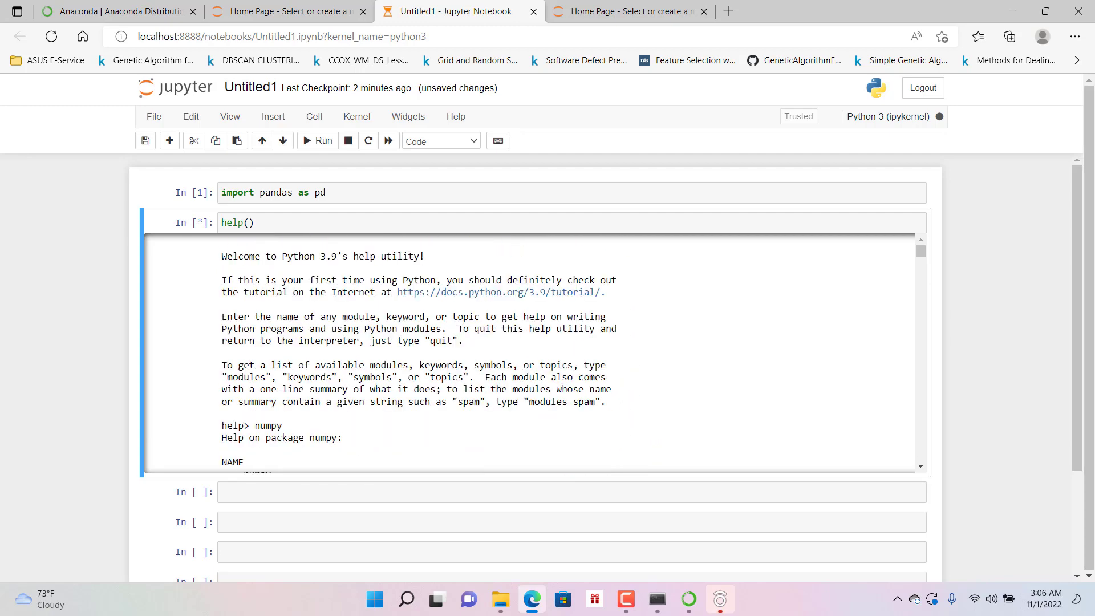
# Rerun the "import pandas as pd" cell and the help() cell below it.
pyautogui.doubleClick(254, 230)
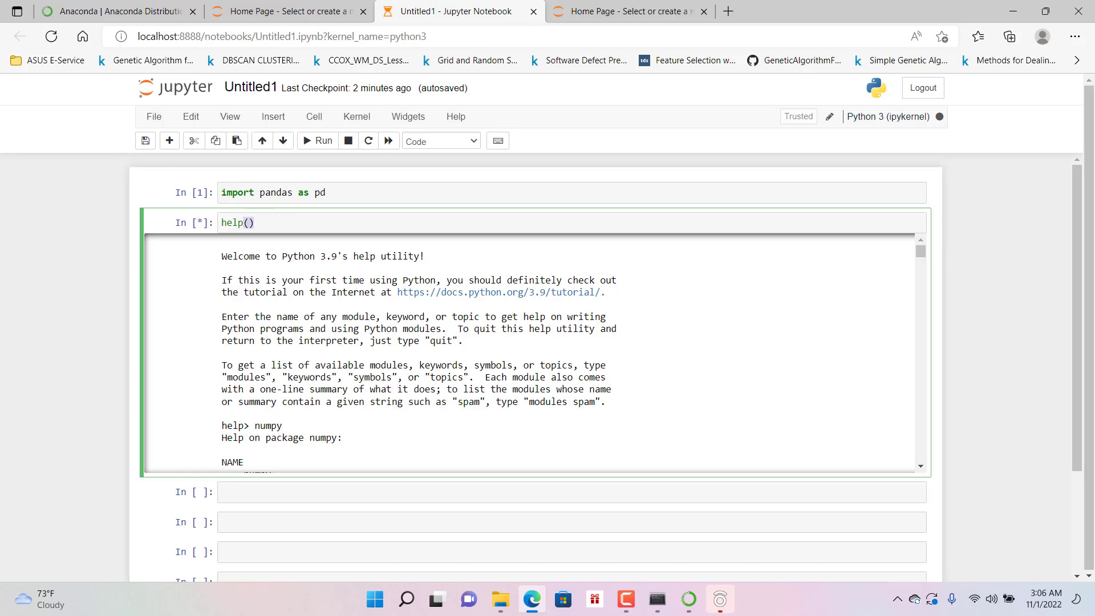
pyautogui.click(221, 193)
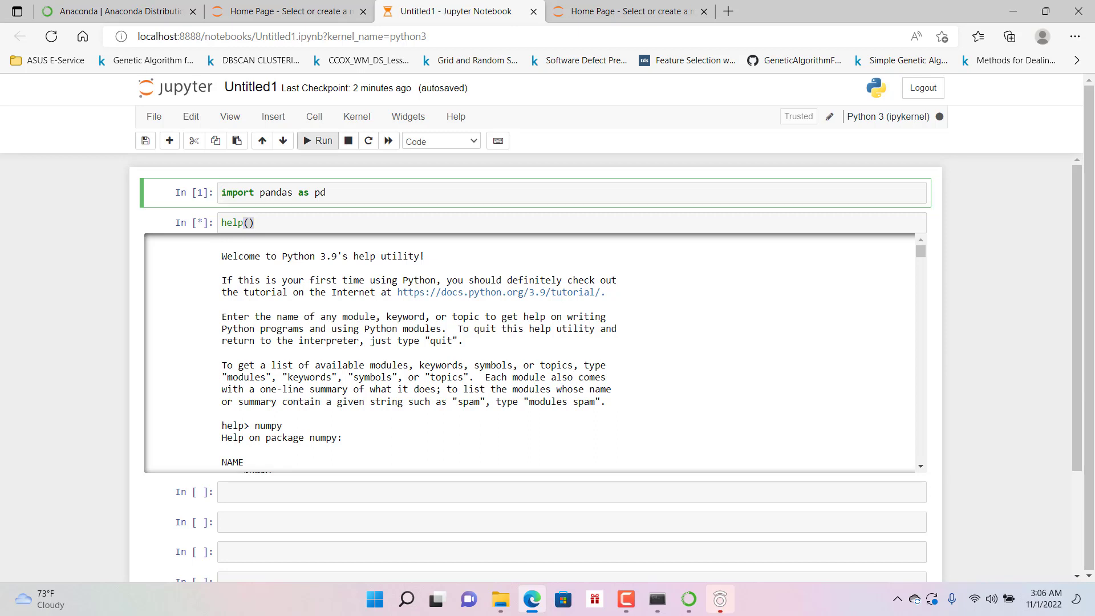
pyautogui.click(319, 141)
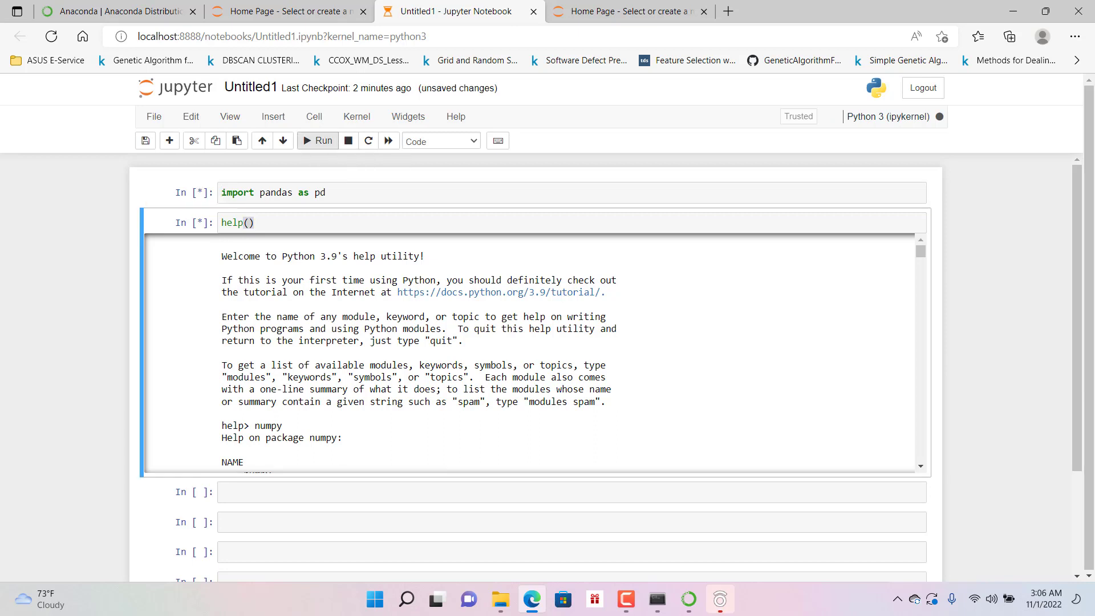
pyautogui.click(320, 141)
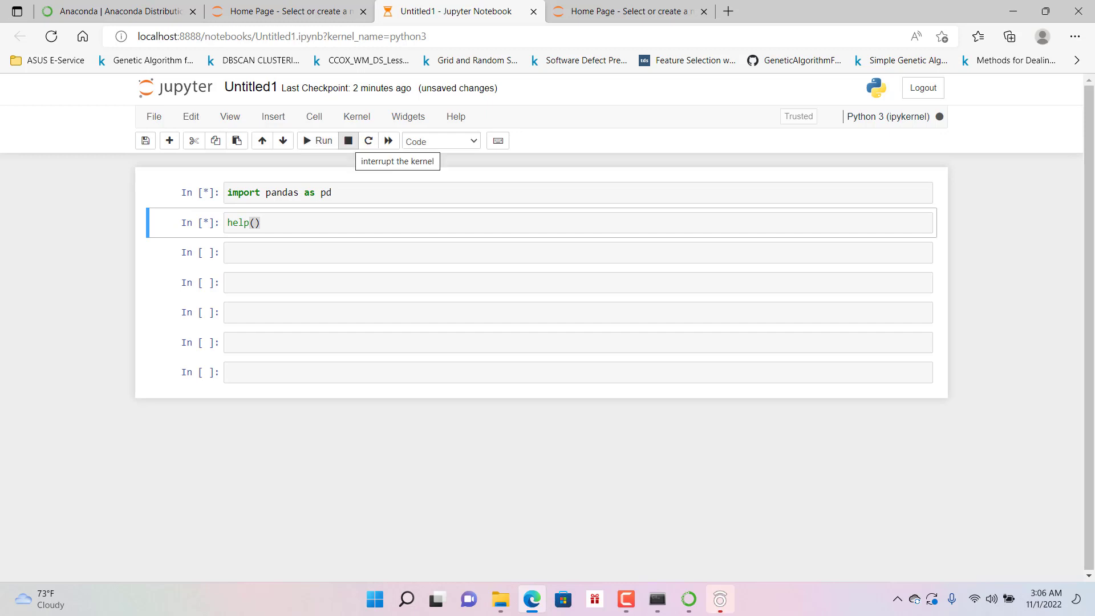
# Interrupt the kernel and restart it, confirming the loss of all variables.
pyautogui.click(348, 140)
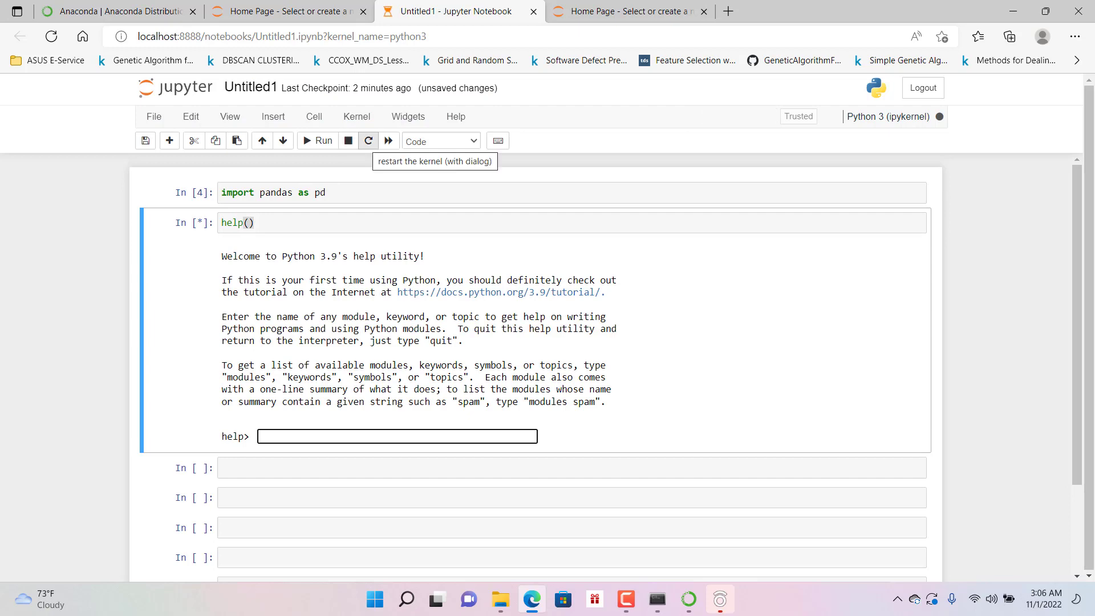
pyautogui.click(368, 140)
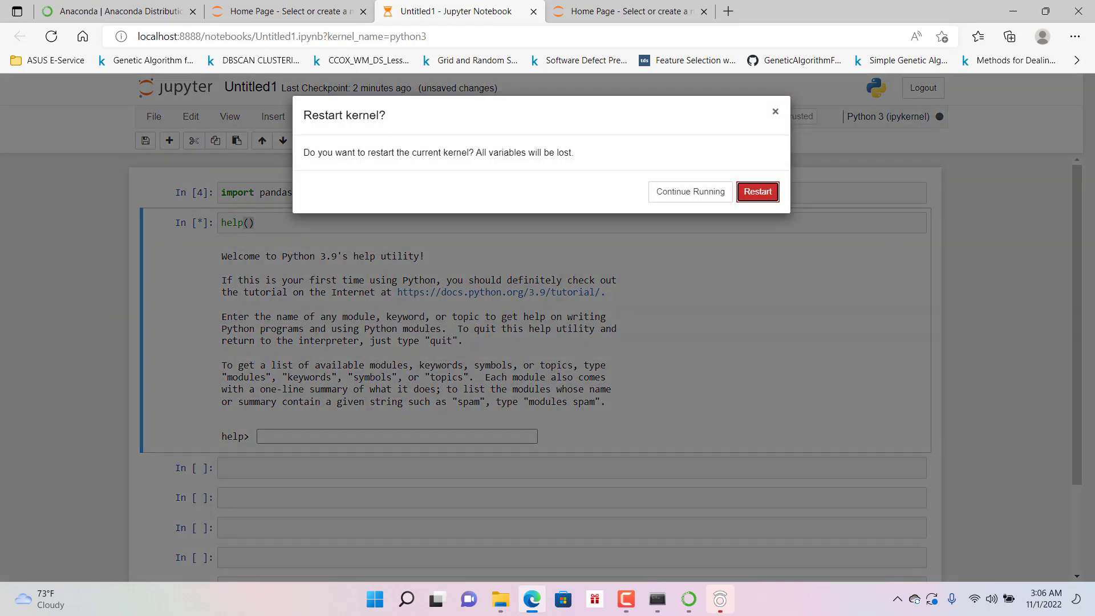
pyautogui.press('Return')
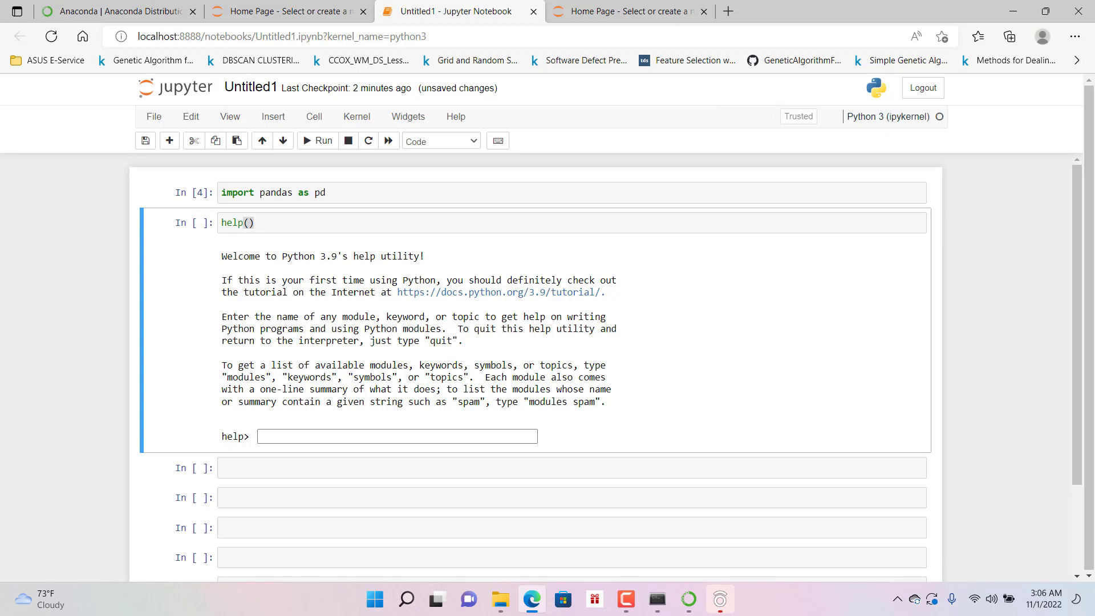
# Rerun the help() cell on the restarted kernel and interrupt its execution while the help prompt waits for input.
pyautogui.press('Return')
pyautogui.hotkey('ctrl', 'Return')
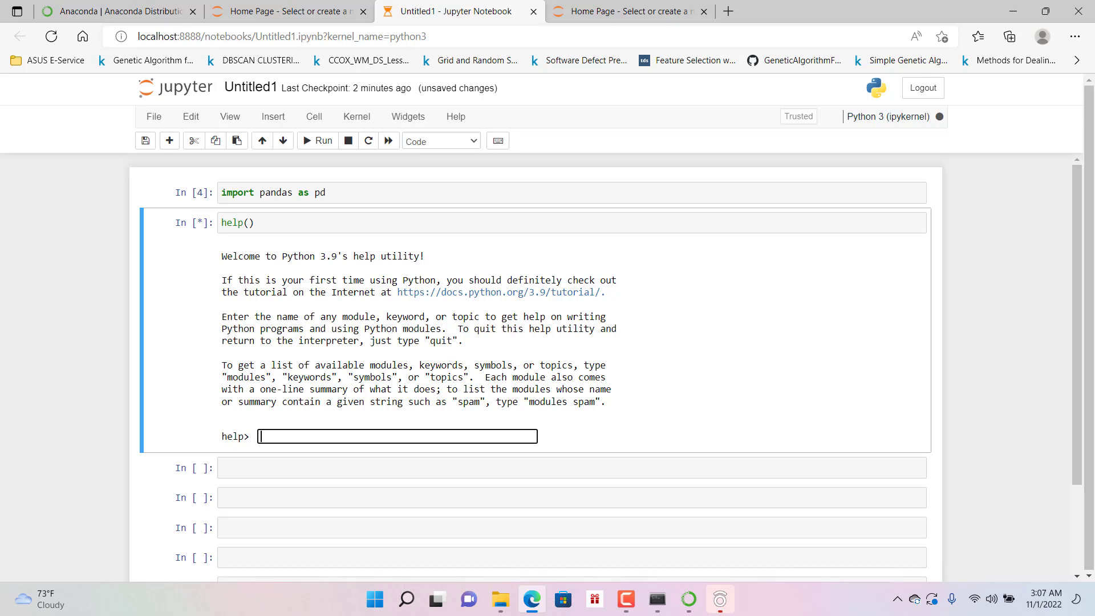
pyautogui.click(349, 141)
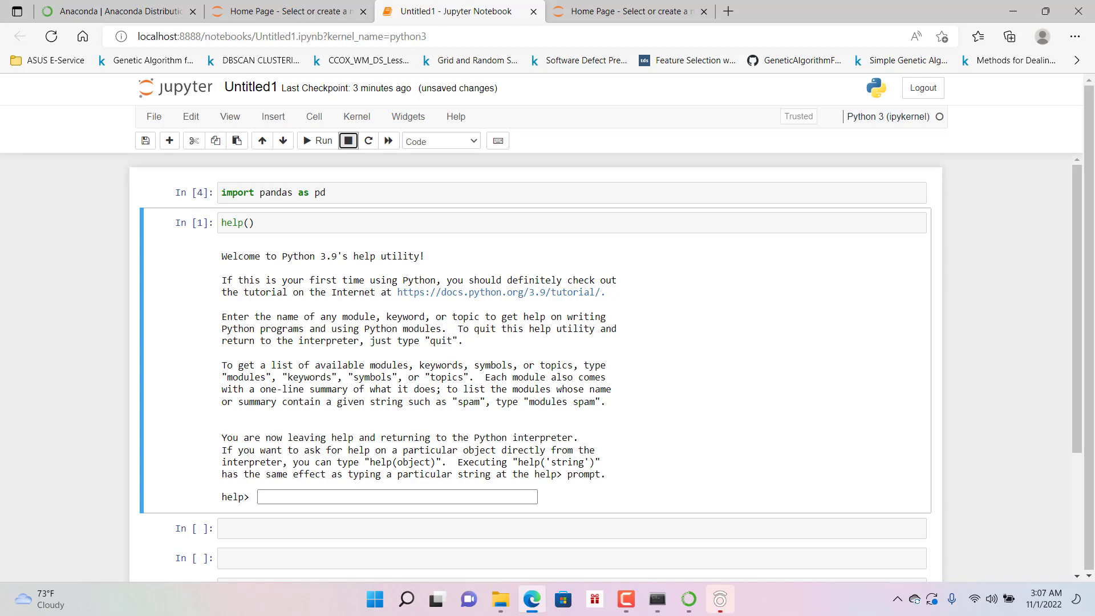
pyautogui.scroll(-1, 606, 364)
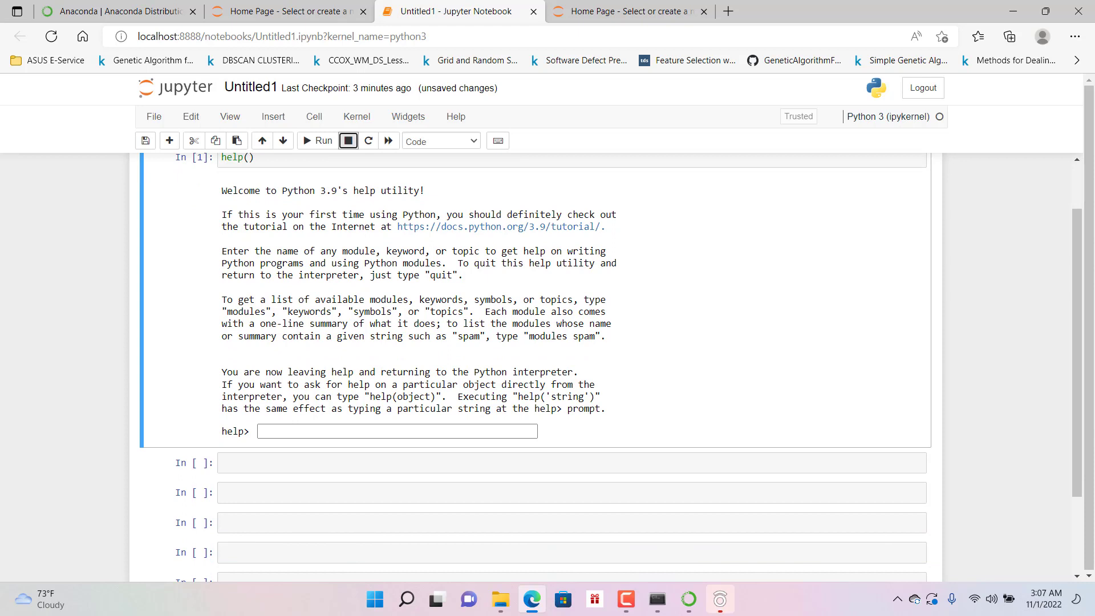
pyautogui.scroll(1, 606, 365)
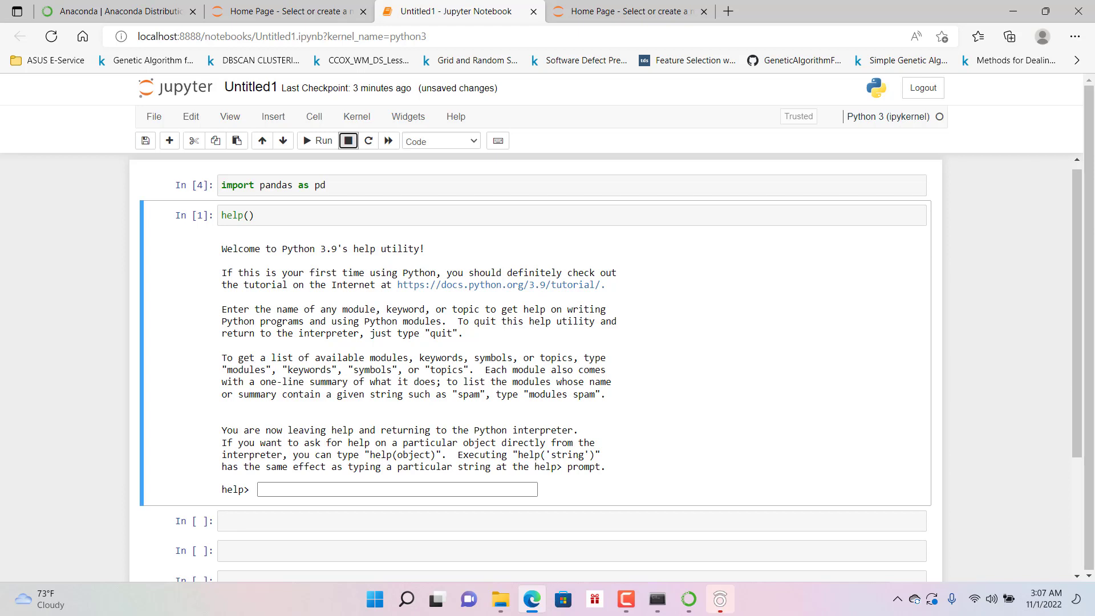
pyautogui.scroll(-2, 606, 367)
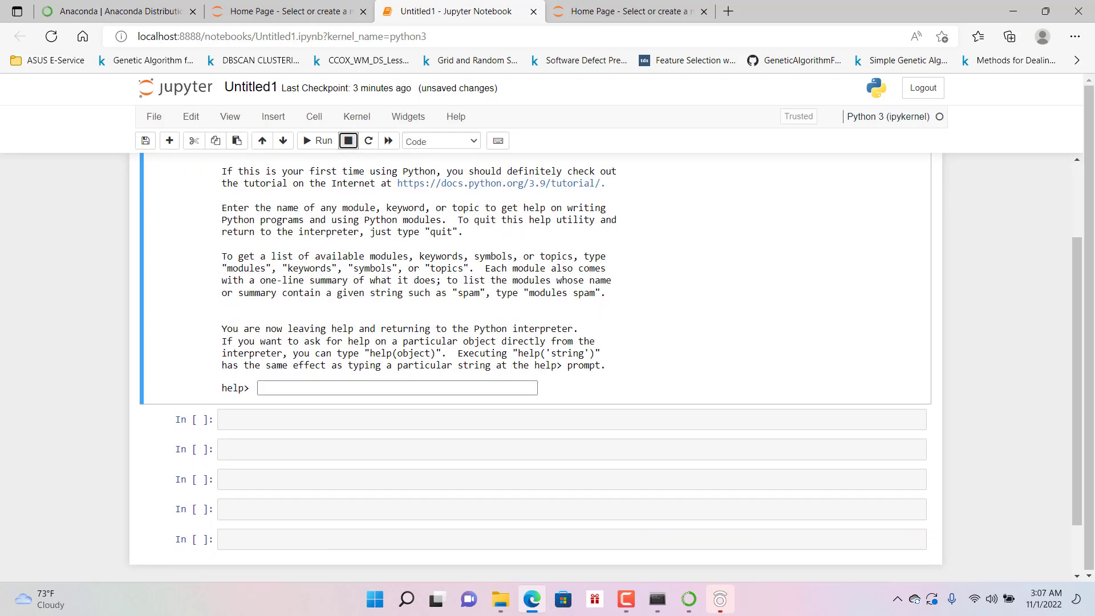
pyautogui.scroll(2, 535, 365)
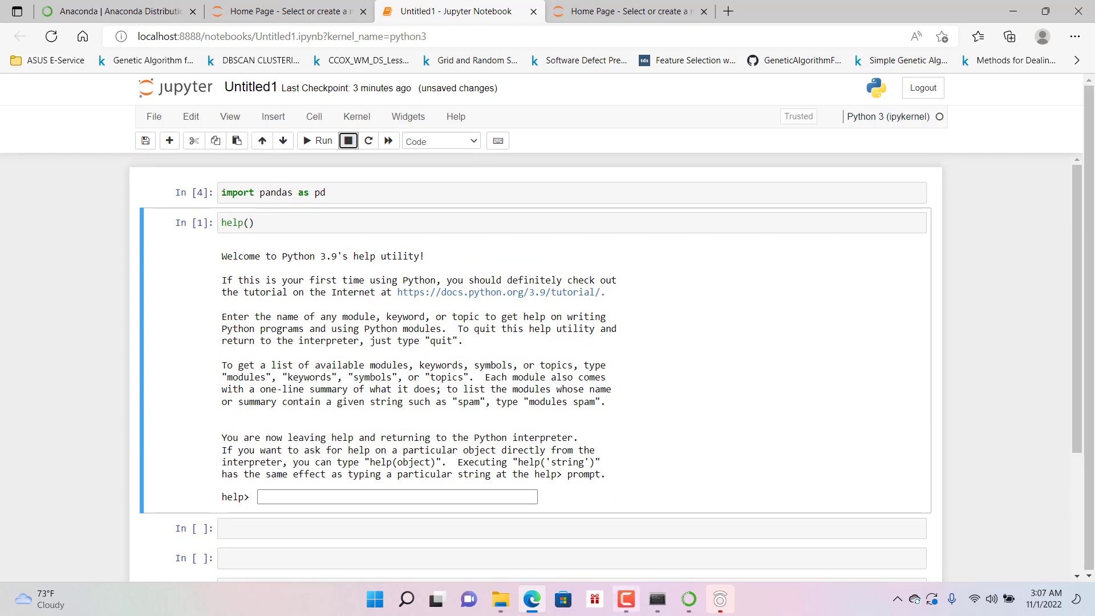
pyautogui.click(626, 599)
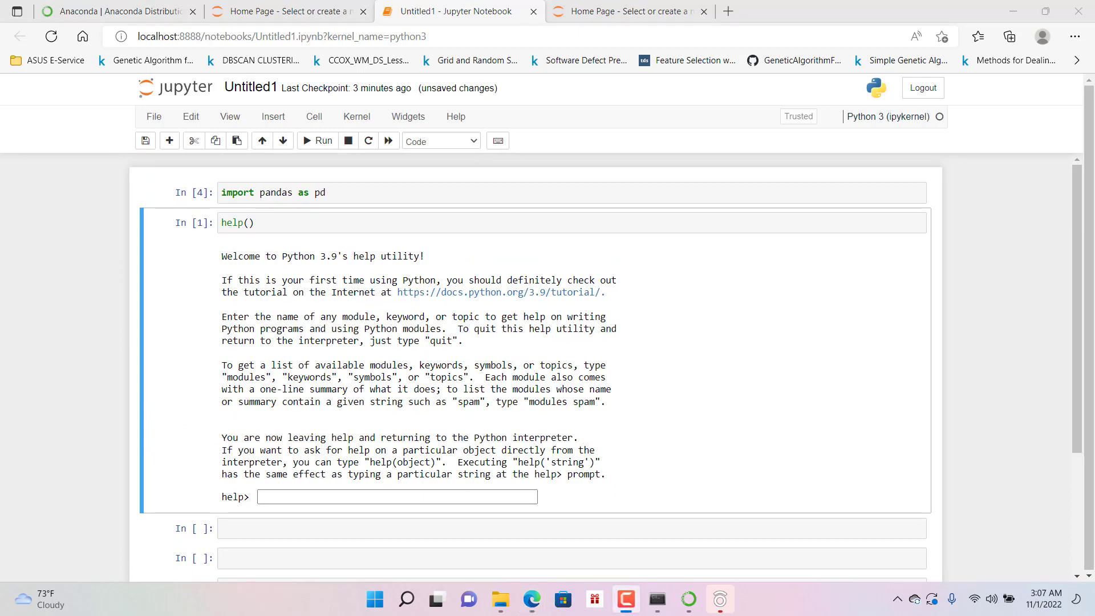